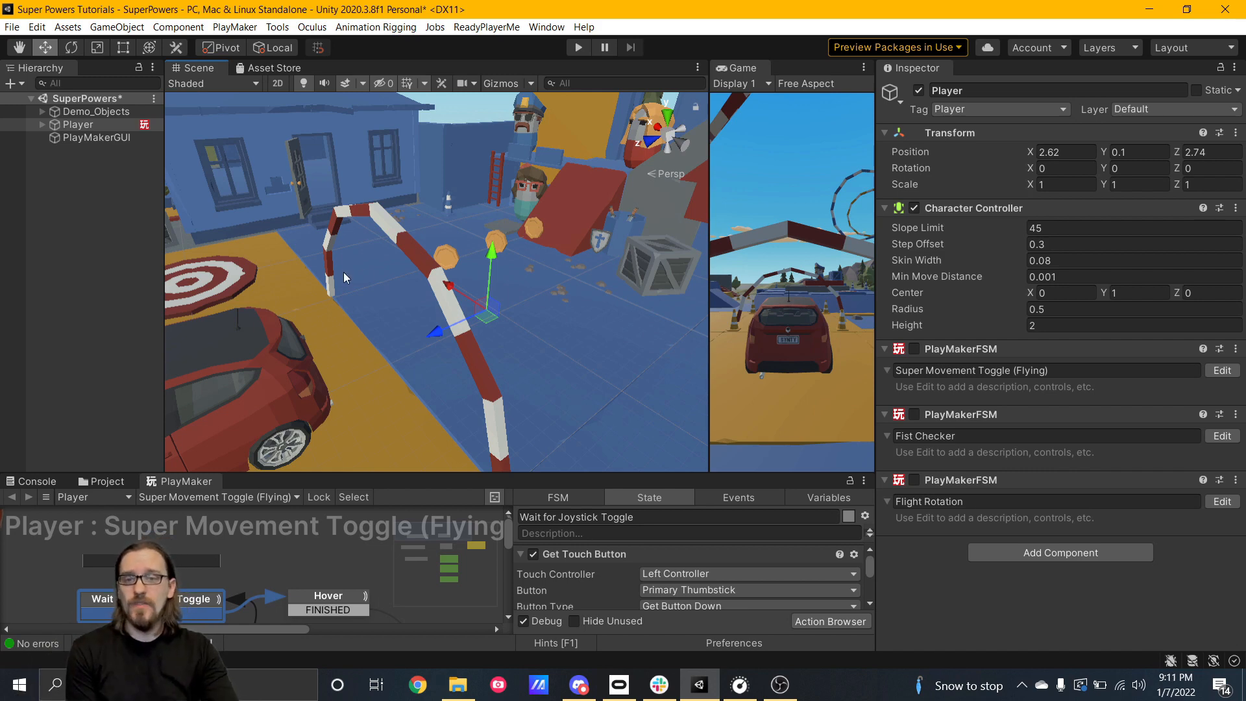
# - Expand the Player and its OVRCameraRig, inspect the LocalAvatar's settings, and return to the Player object
pyautogui.keyDown('alt'); pyautogui.moveTo(324, 294); pyautogui.dragTo(590, 325); pyautogui.keyUp('alt')
pyautogui.keyDown('alt'); pyautogui.moveTo(413, 322); pyautogui.dragTo(470, 295); pyautogui.keyUp('alt')
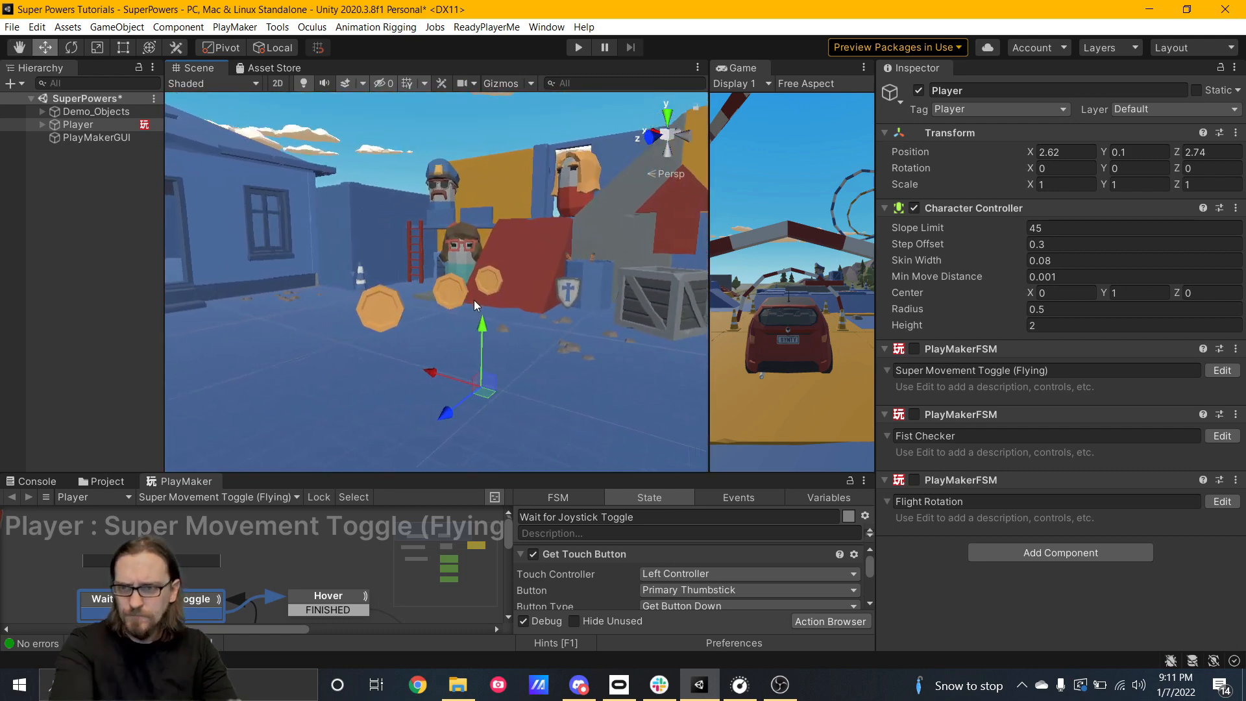
pyautogui.click(42, 125)
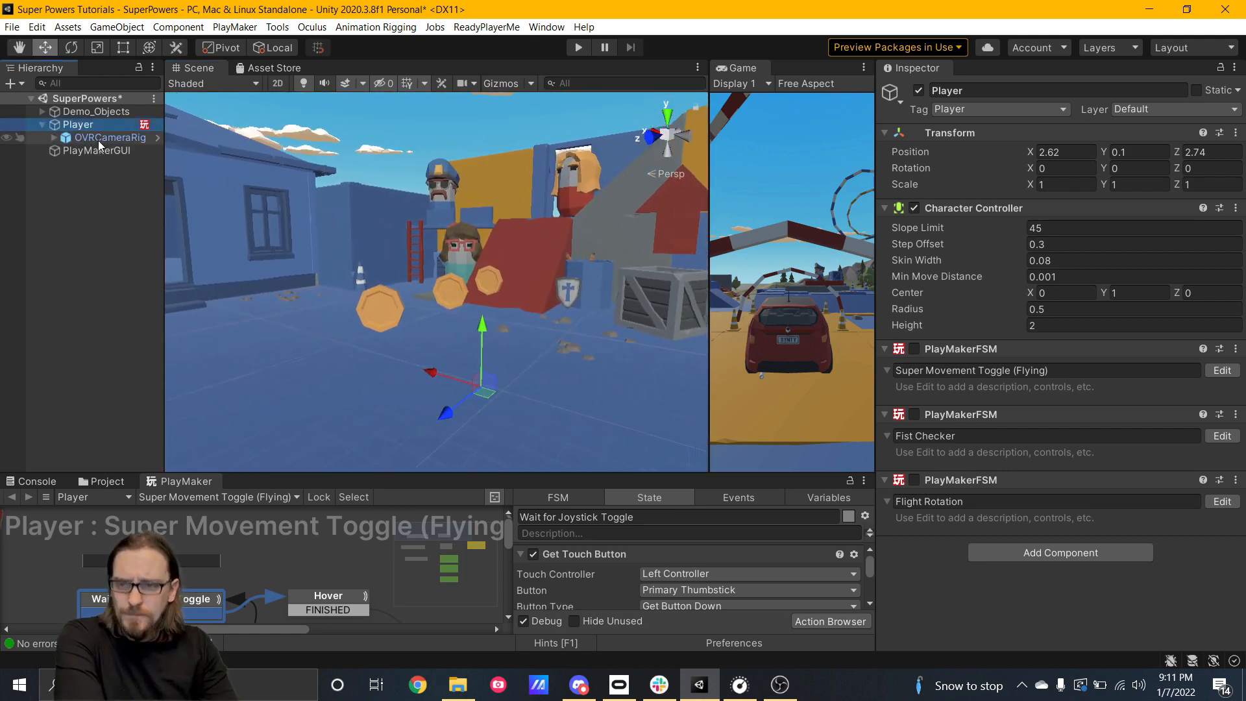
pyautogui.click(54, 138)
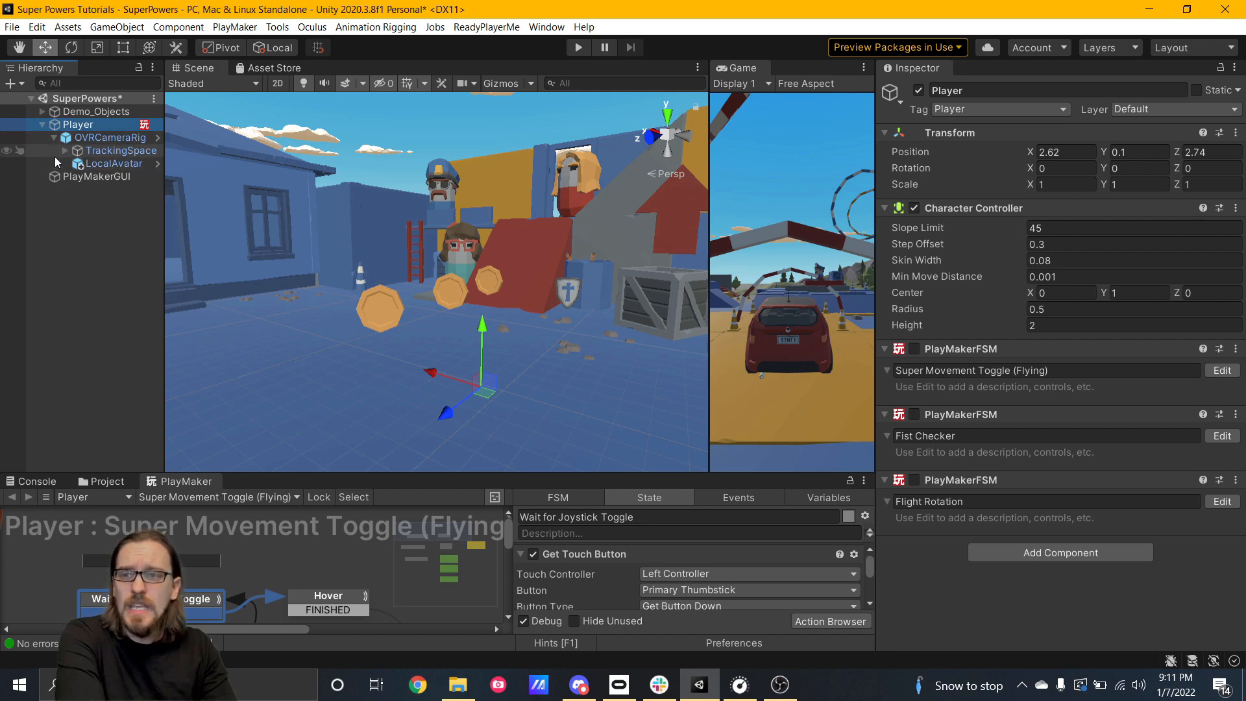
pyautogui.click(119, 165)
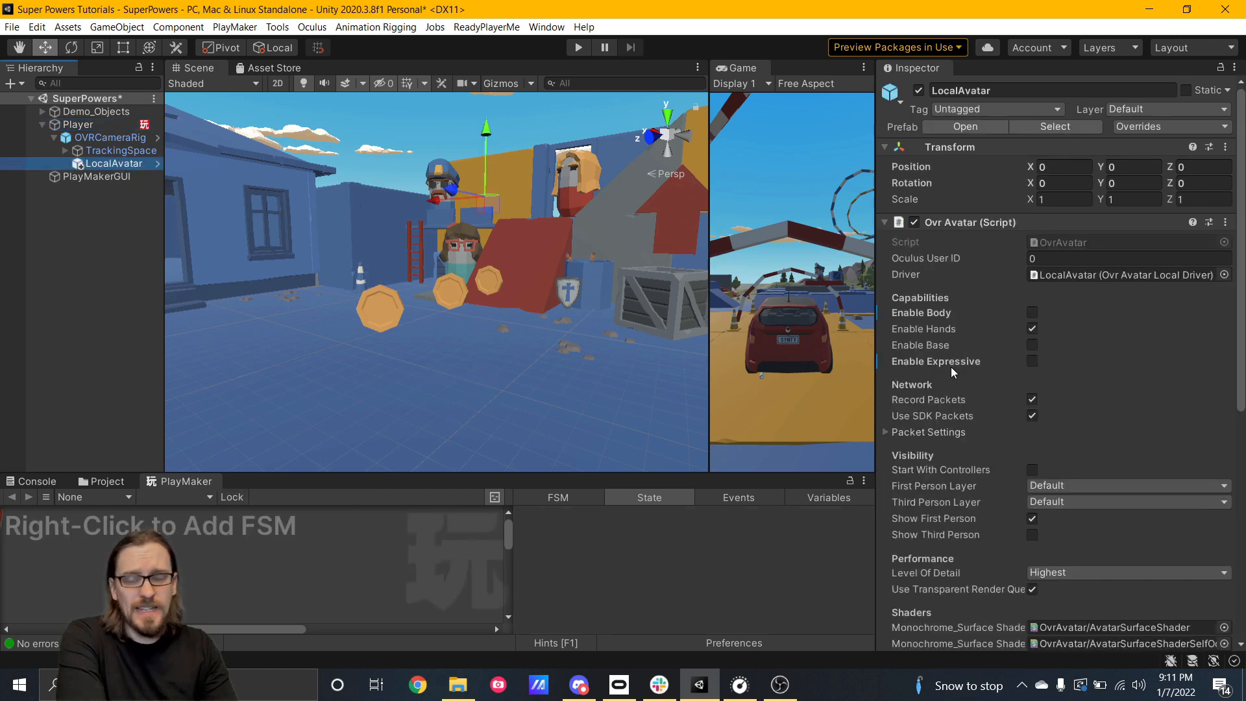
pyautogui.doubleClick(78, 124)
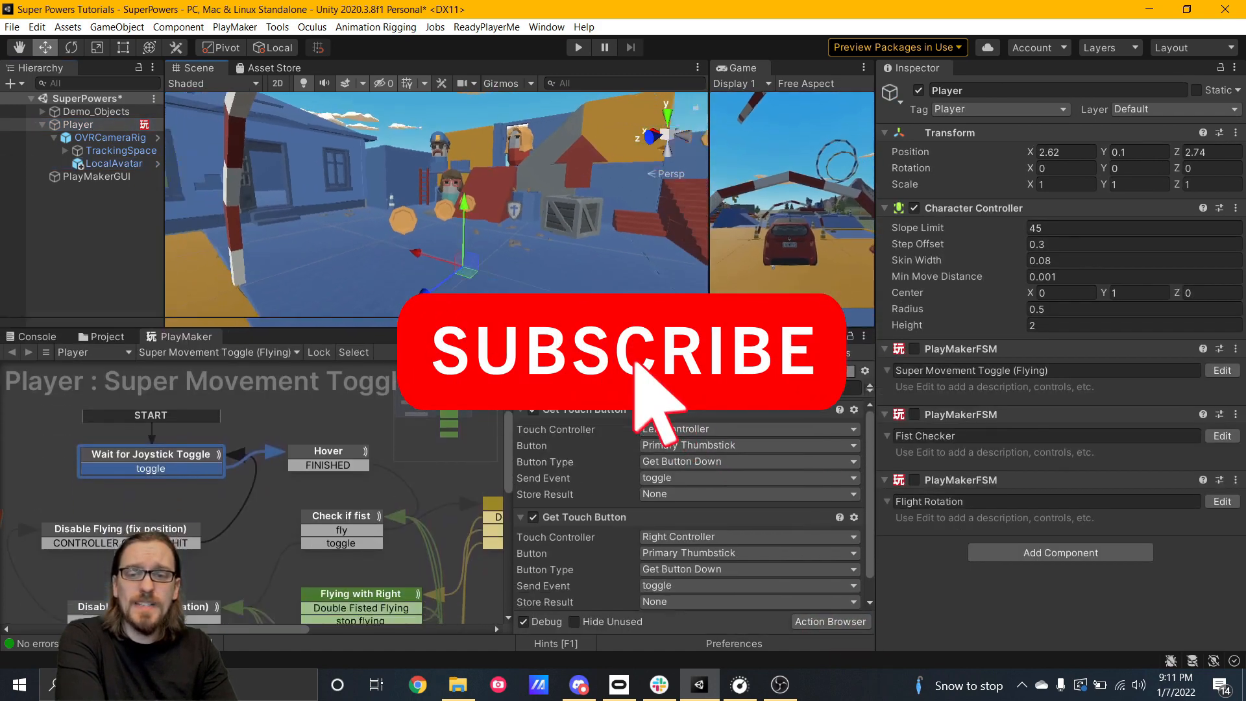
pyautogui.moveTo(417, 328); pyautogui.dragTo(417, 266)
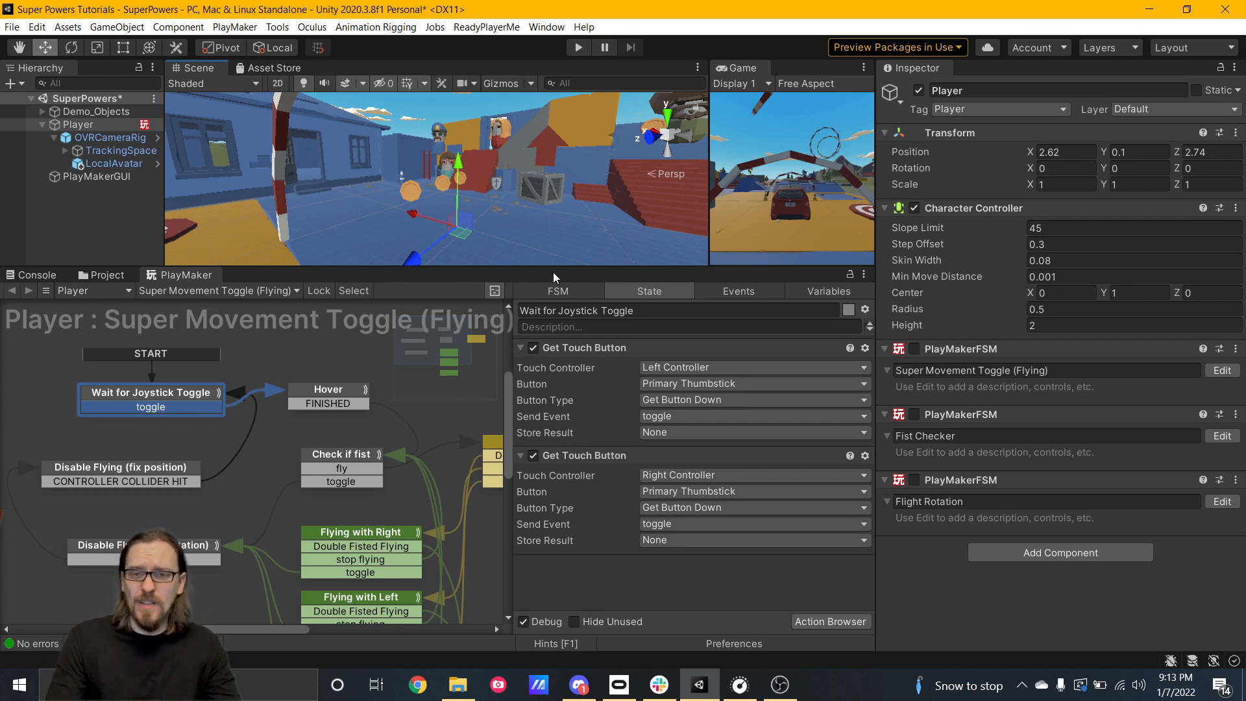
pyautogui.moveTo(557, 267); pyautogui.dragTo(570, 369)
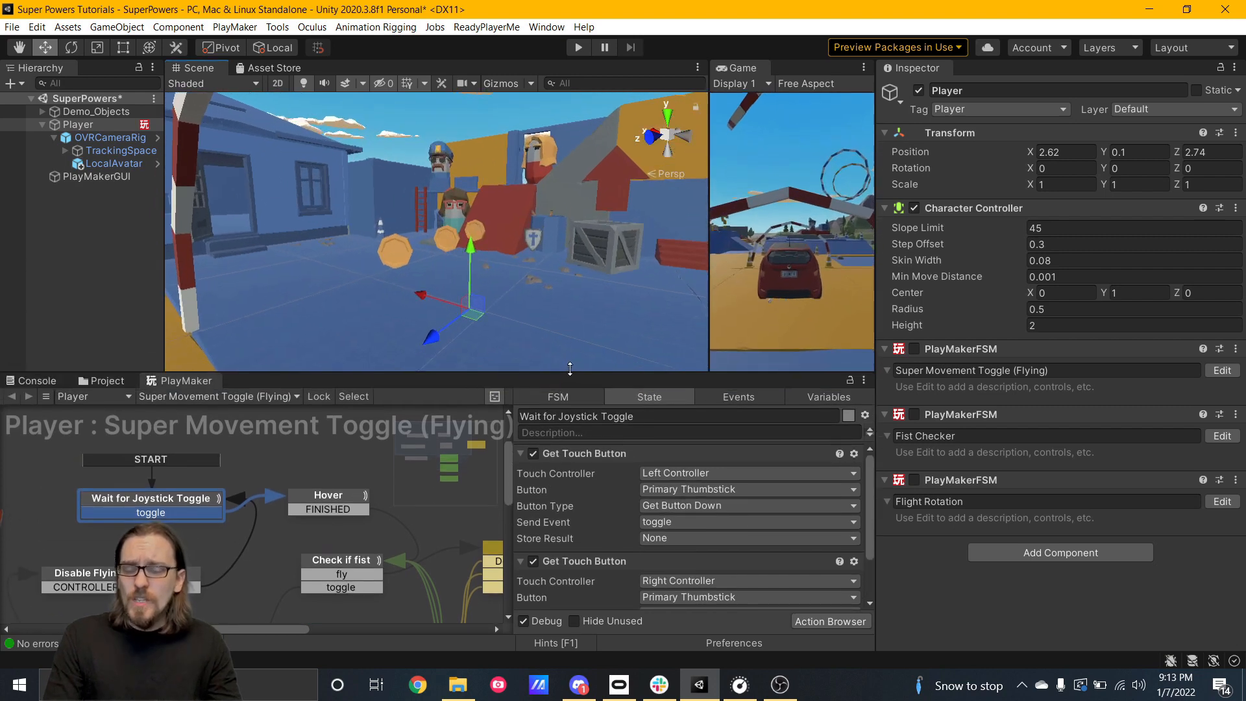
pyautogui.keyDown('alt'); pyautogui.moveTo(588, 271); pyautogui.dragTo(519, 267); pyautogui.keyUp('alt')
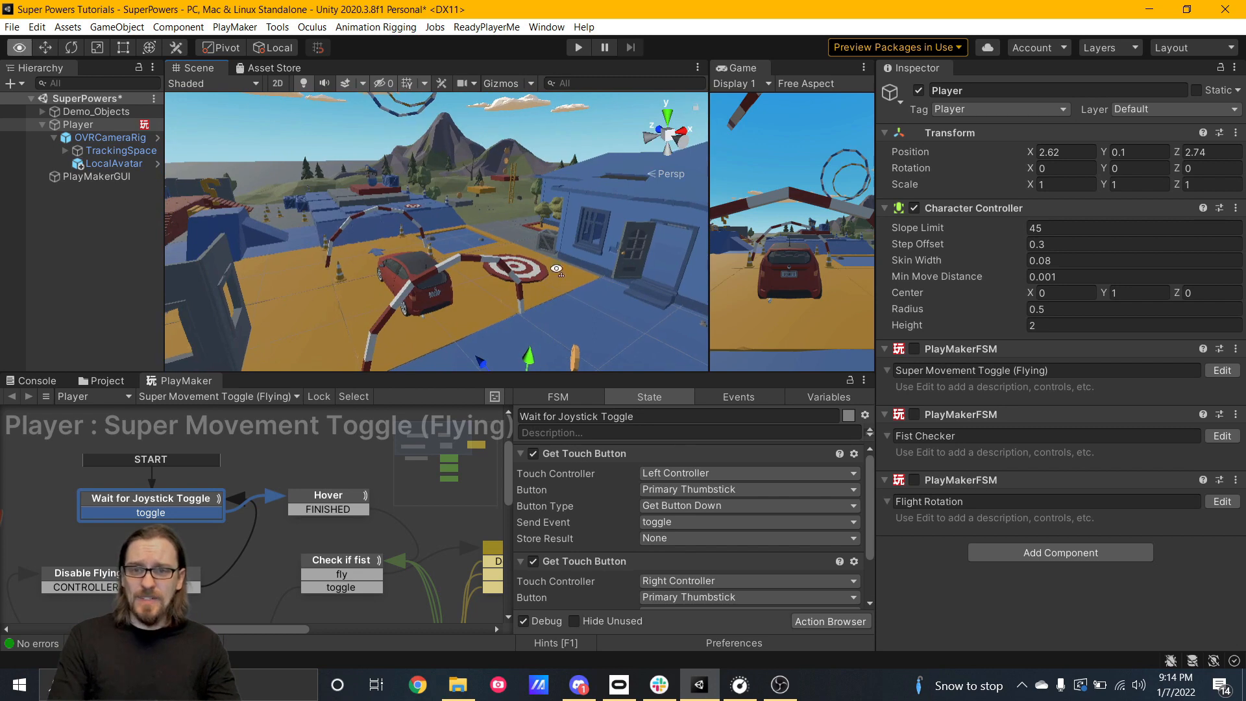
pyautogui.keyDown('alt'); pyautogui.moveTo(536, 278); pyautogui.dragTo(494, 335); pyautogui.keyUp('alt')
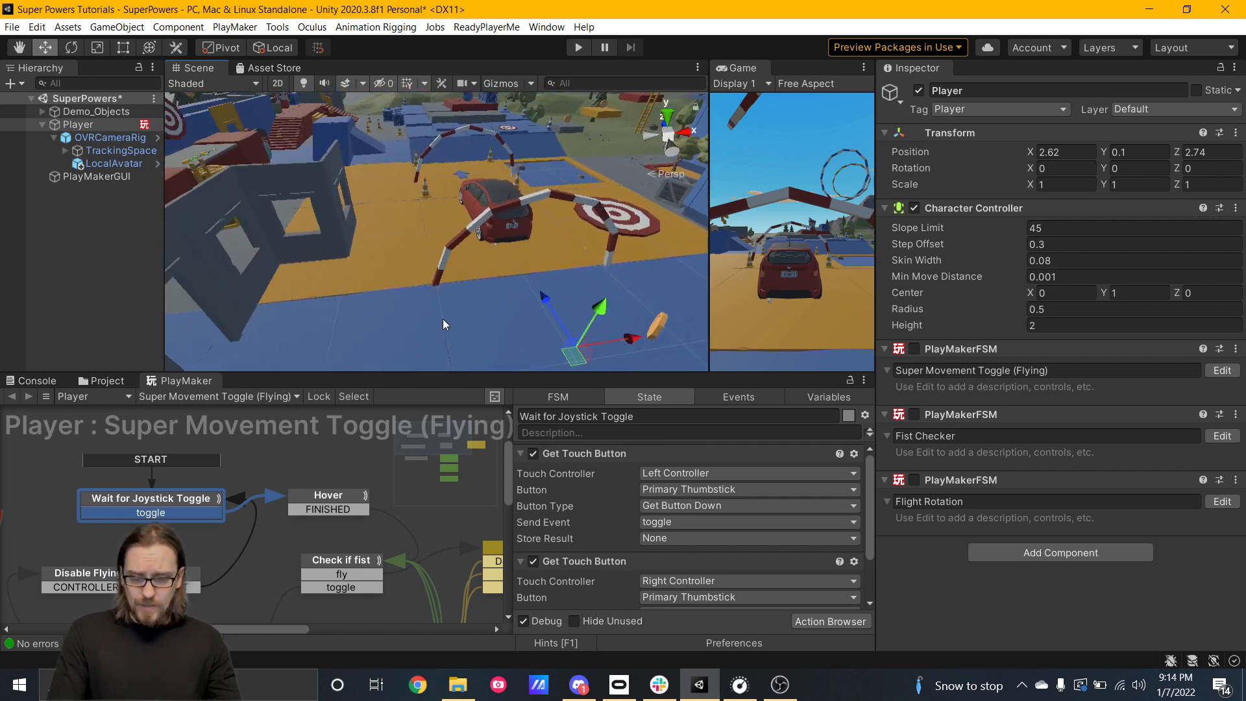
# - Create a new scene named SpeedsterTutorialJan7th in the project's Scenes folder
pyautogui.click(104, 381)
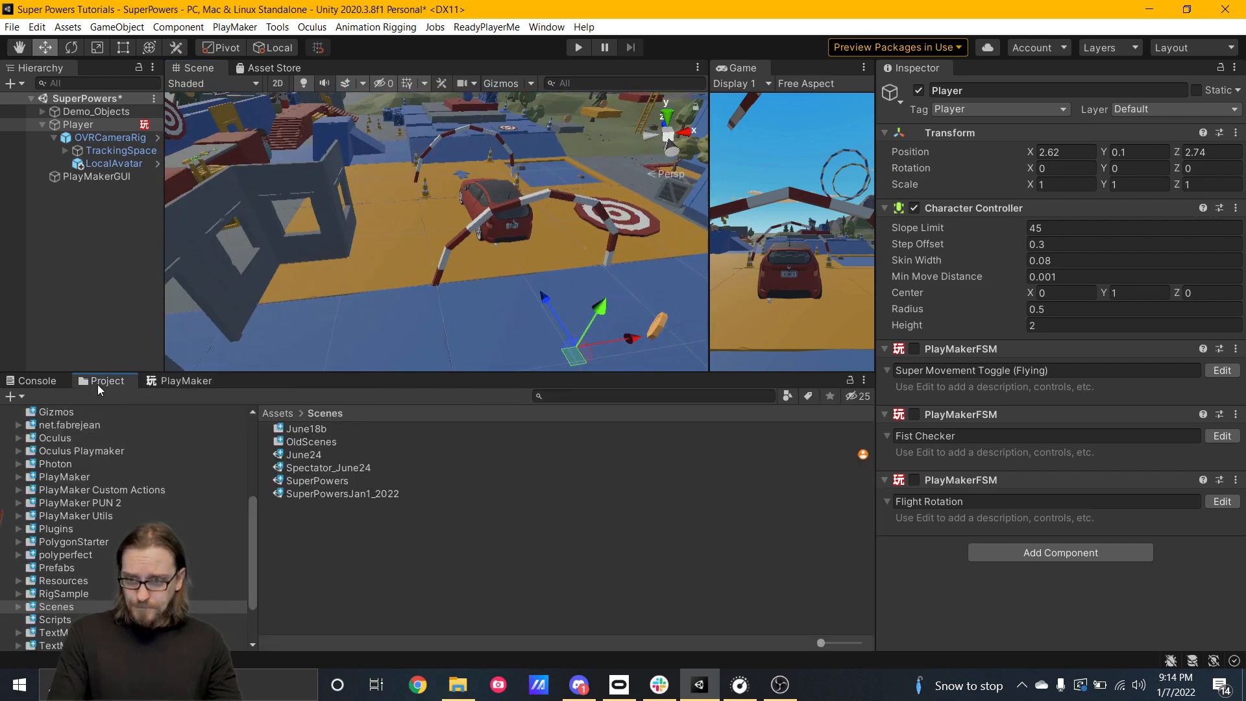
pyautogui.rightClick(289, 525)
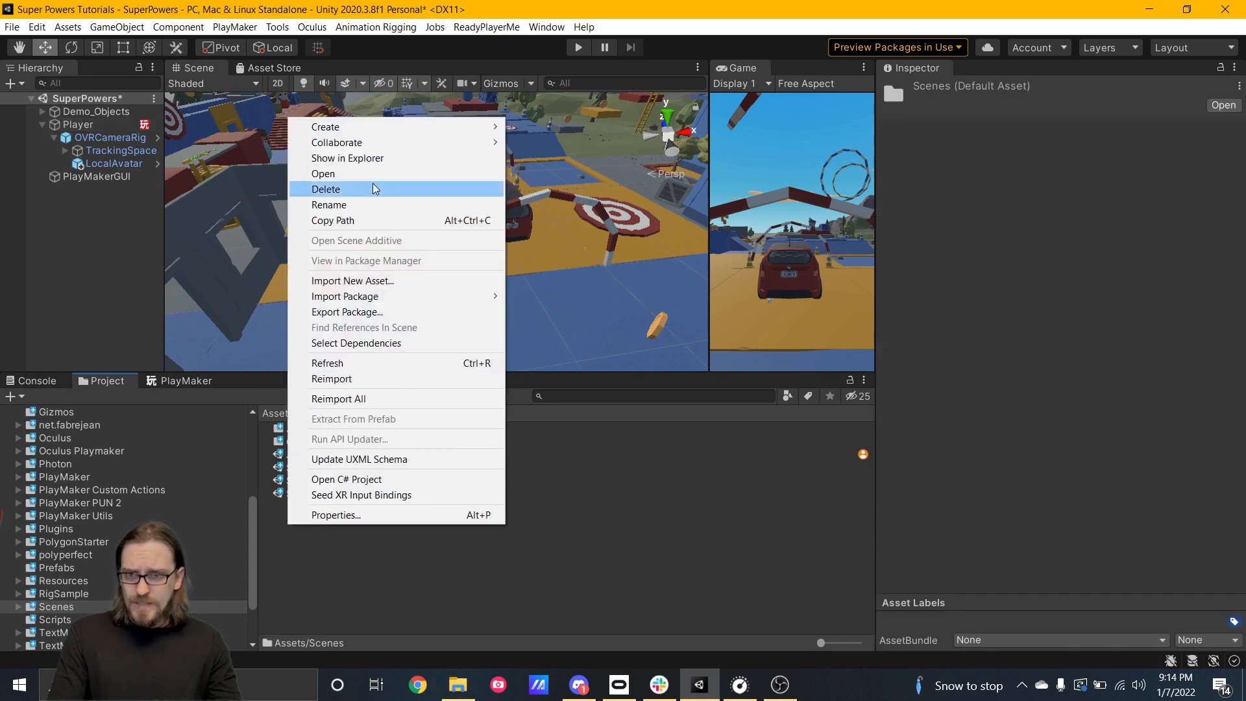
pyautogui.moveTo(371, 123)
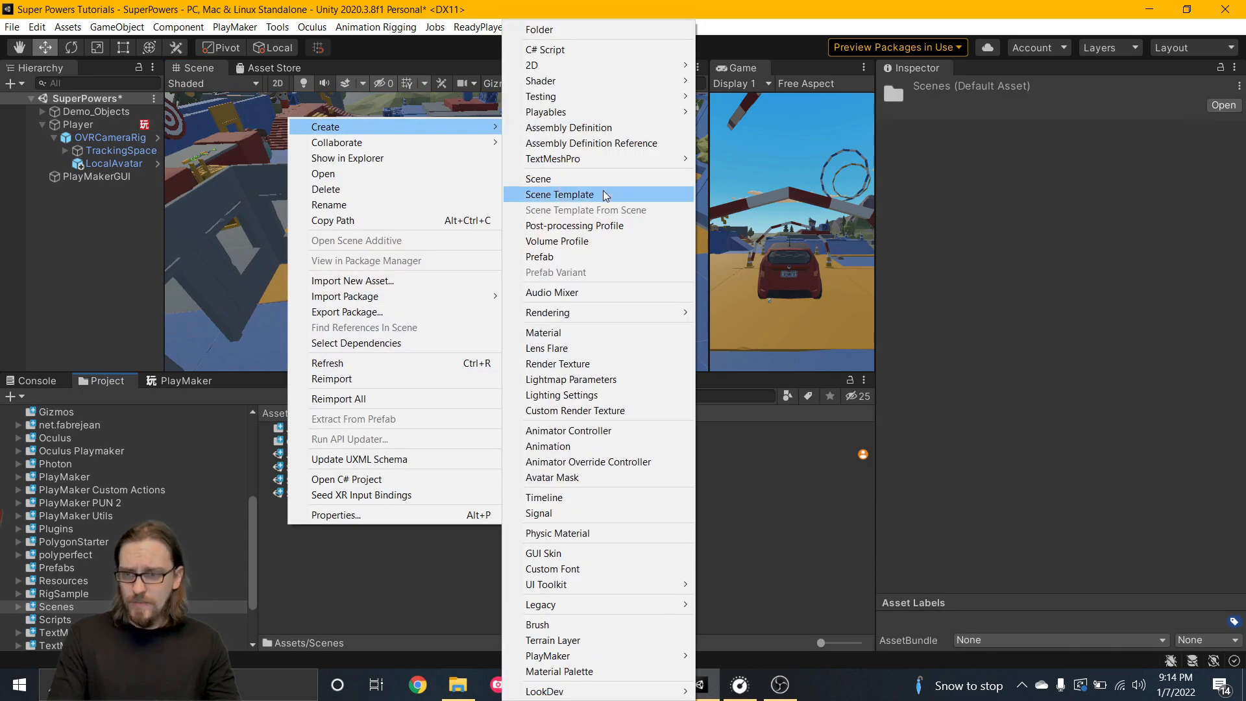
pyautogui.click(564, 180)
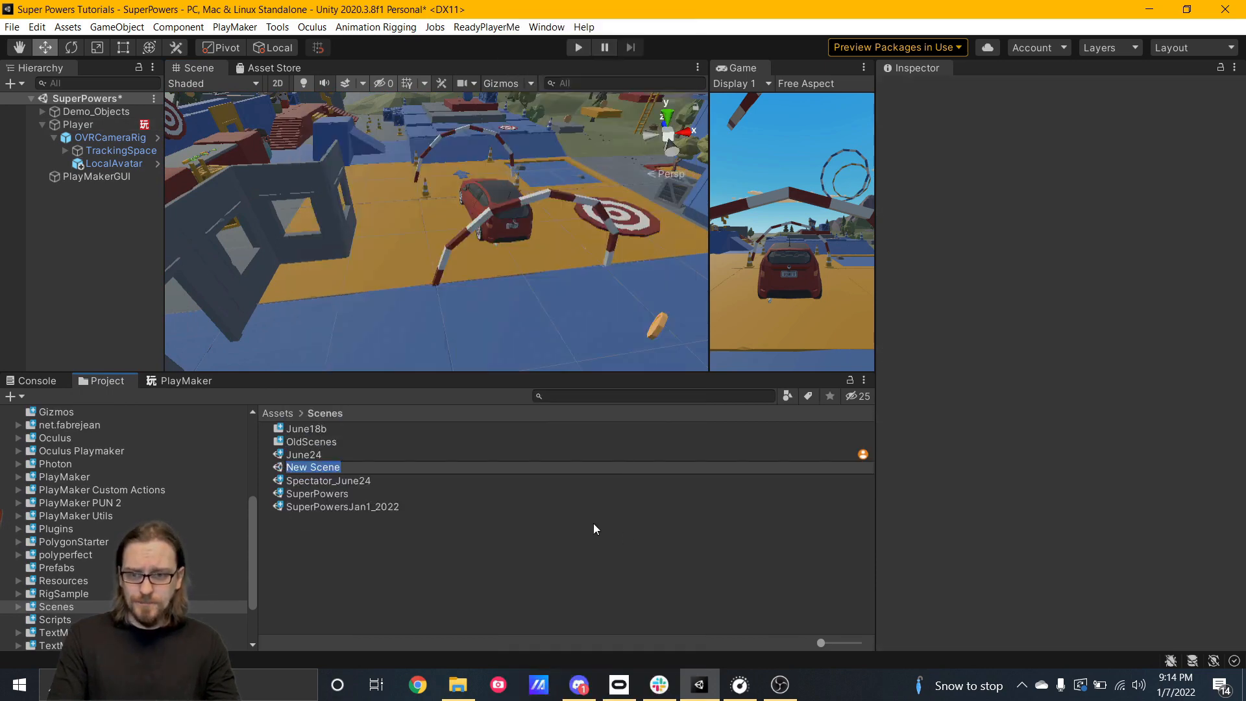
pyautogui.write('Speed')
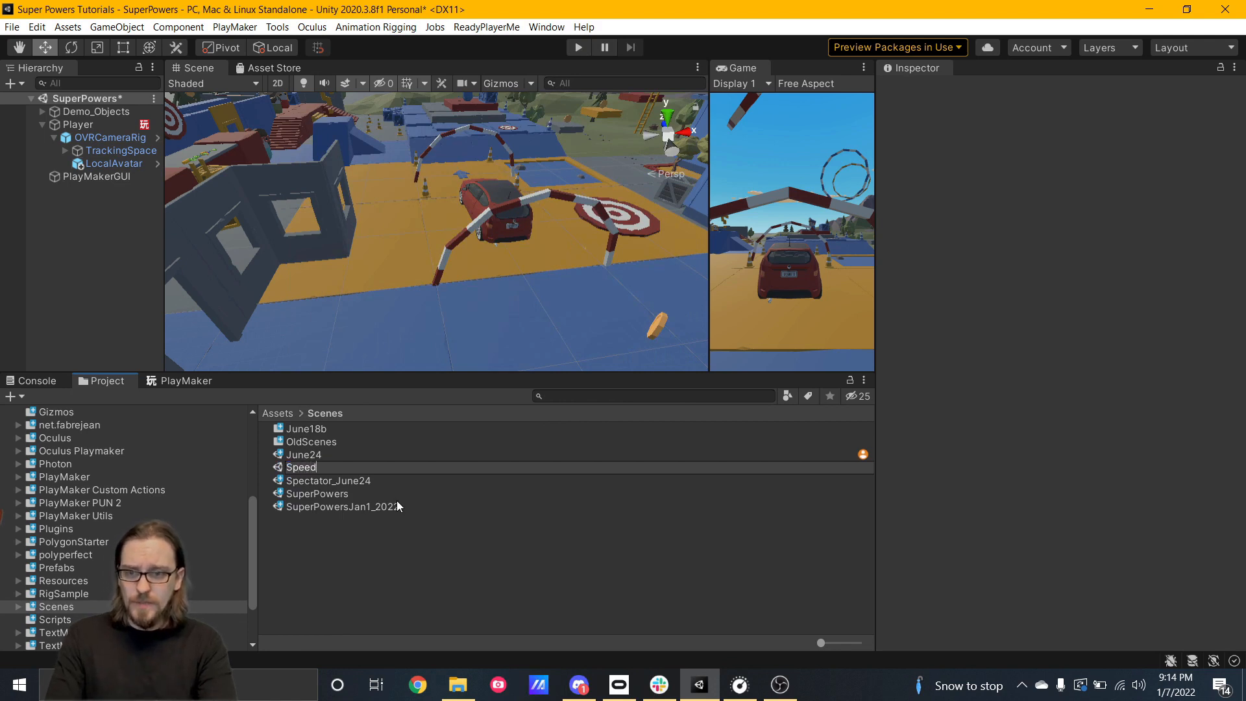
pyautogui.write('sterTutorial')
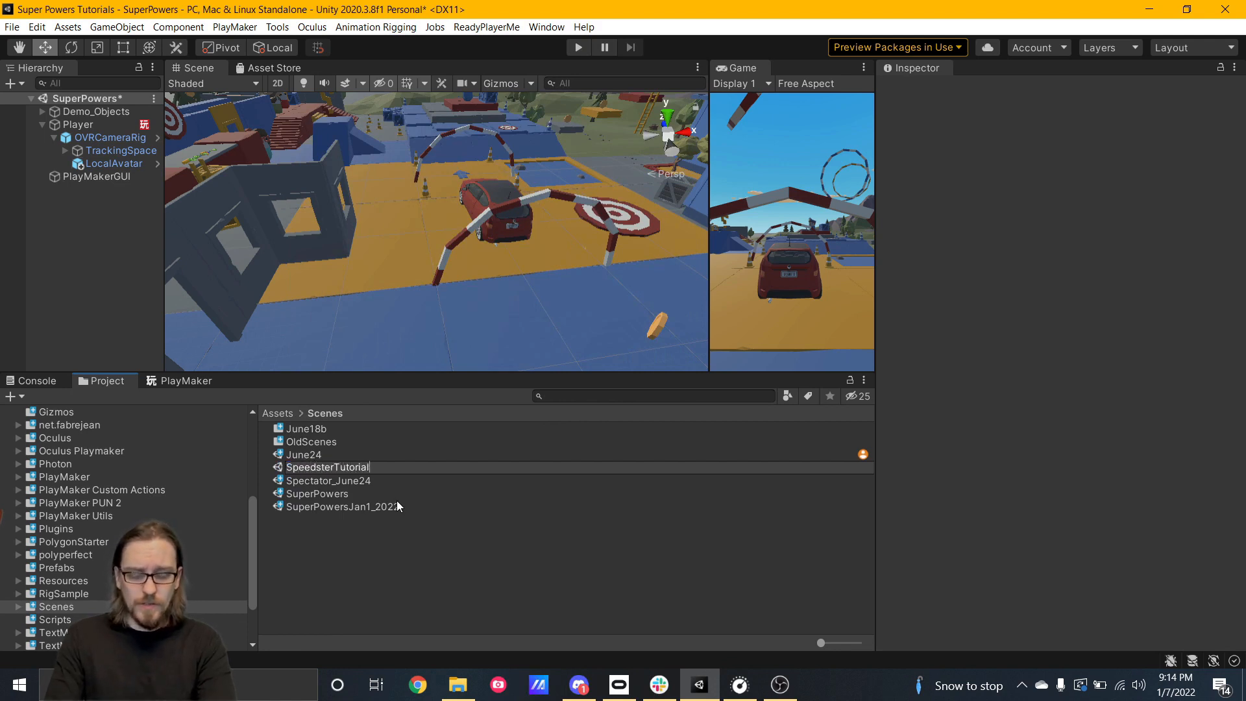
pyautogui.write('Jan7th')
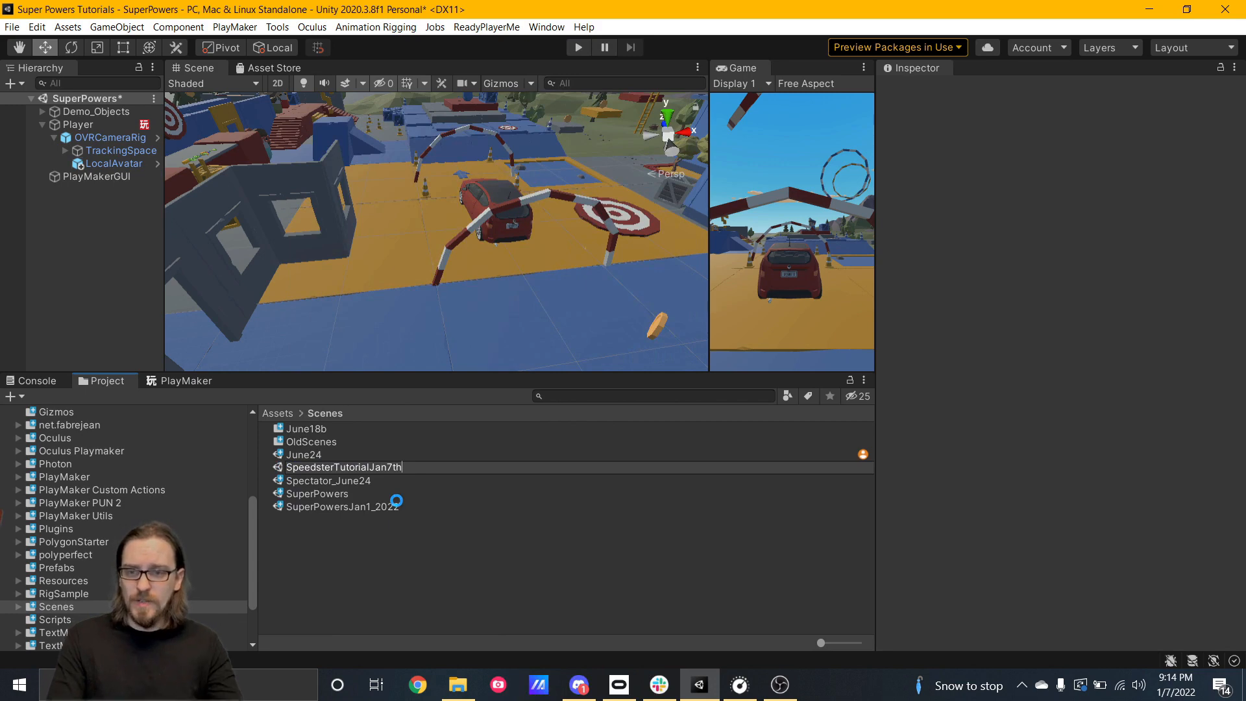
pyautogui.press('Return')
# - Open the SpeedsterTutorialJan7th scene, saving the changes made to the SuperPowers scene
pyautogui.doubleClick(372, 480)
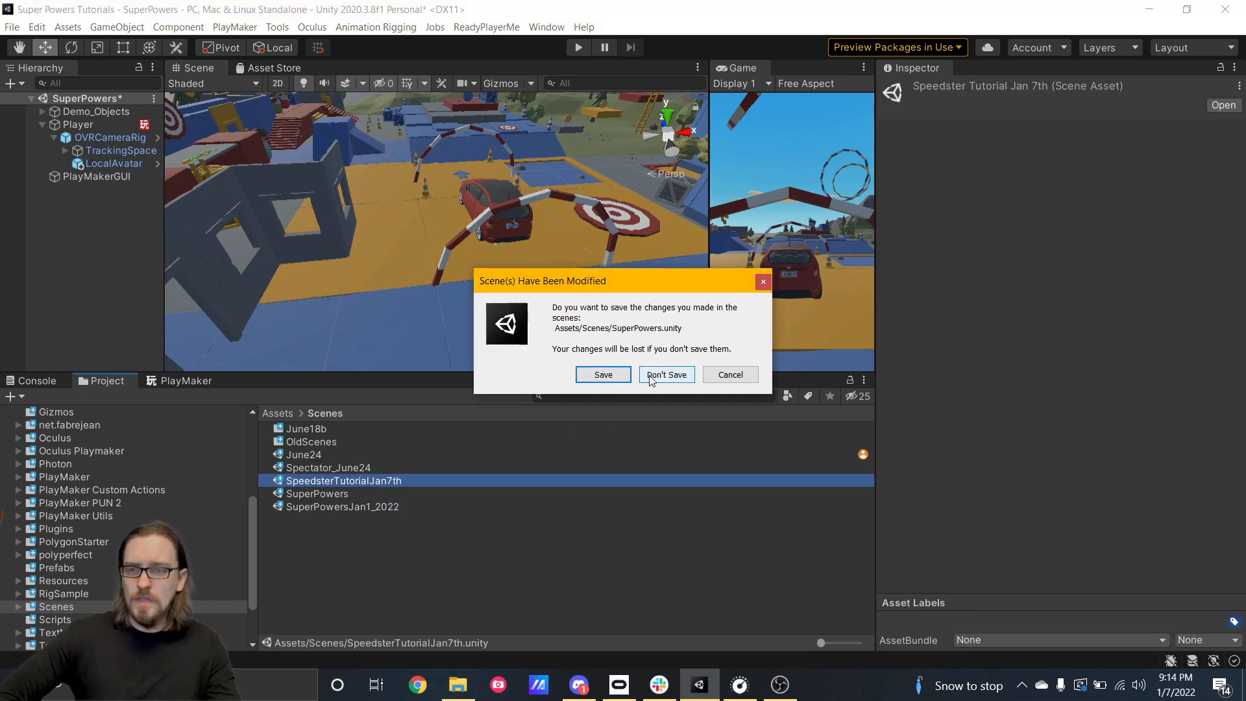
pyautogui.click(614, 376)
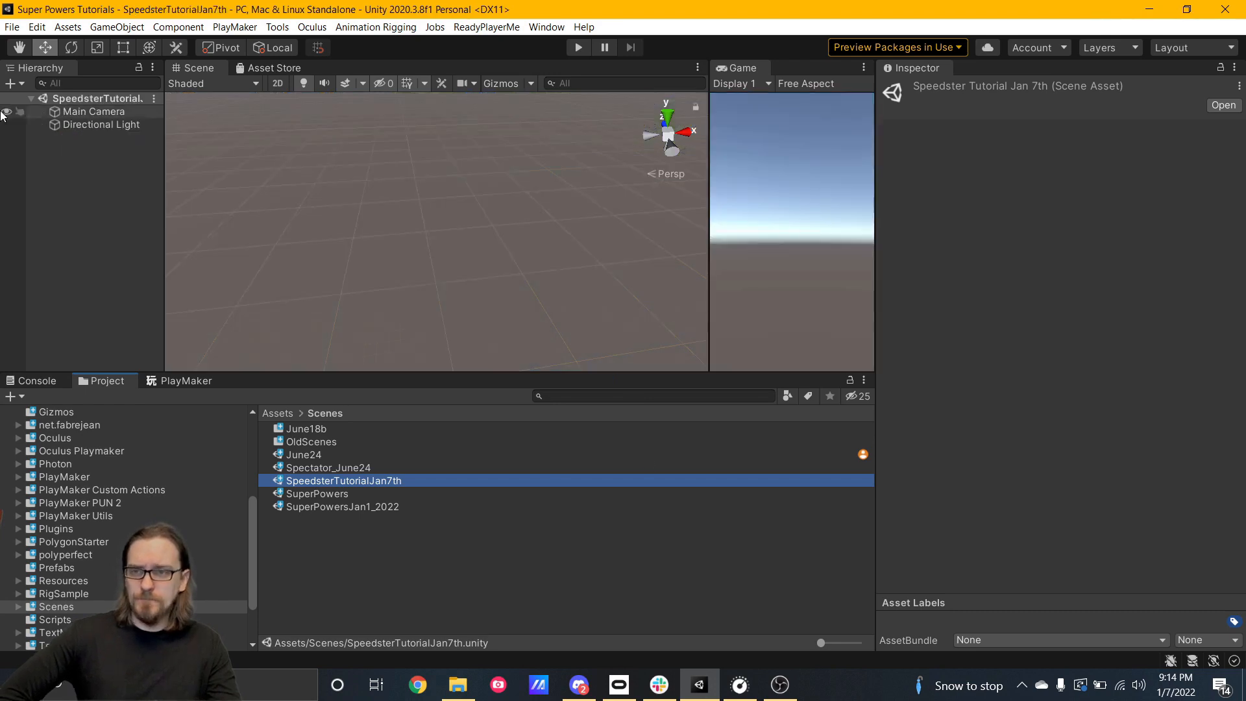
pyautogui.click(103, 196)
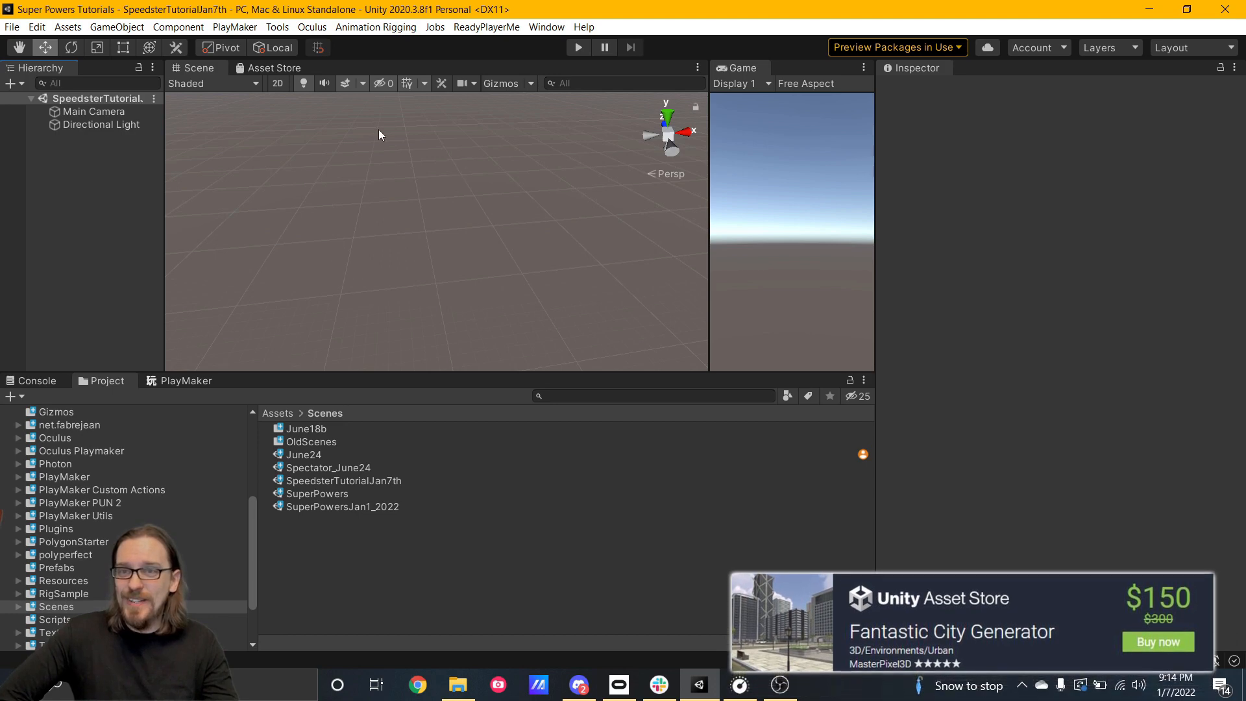
# - Open the Fantastic City Generator and place its window so that most of the scene view stays uncovered
pyautogui.click(549, 28)
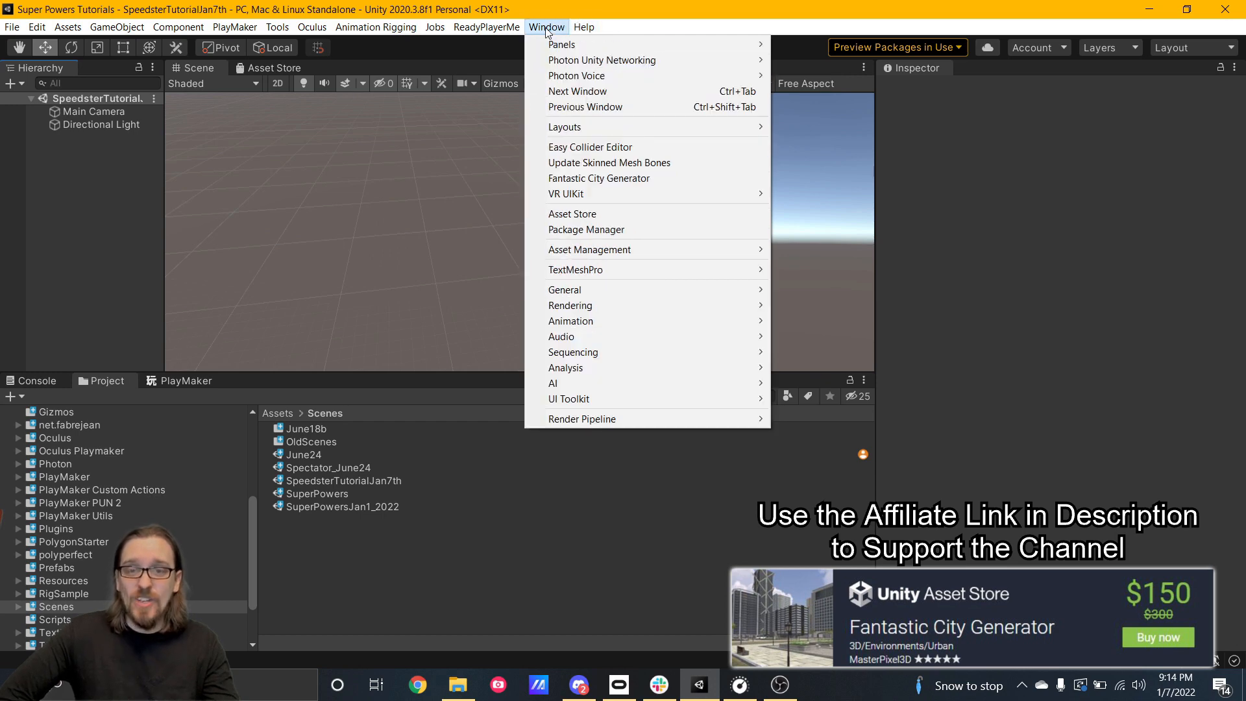
pyautogui.click(633, 185)
pyautogui.moveTo(536, 121); pyautogui.dragTo(600, 132)
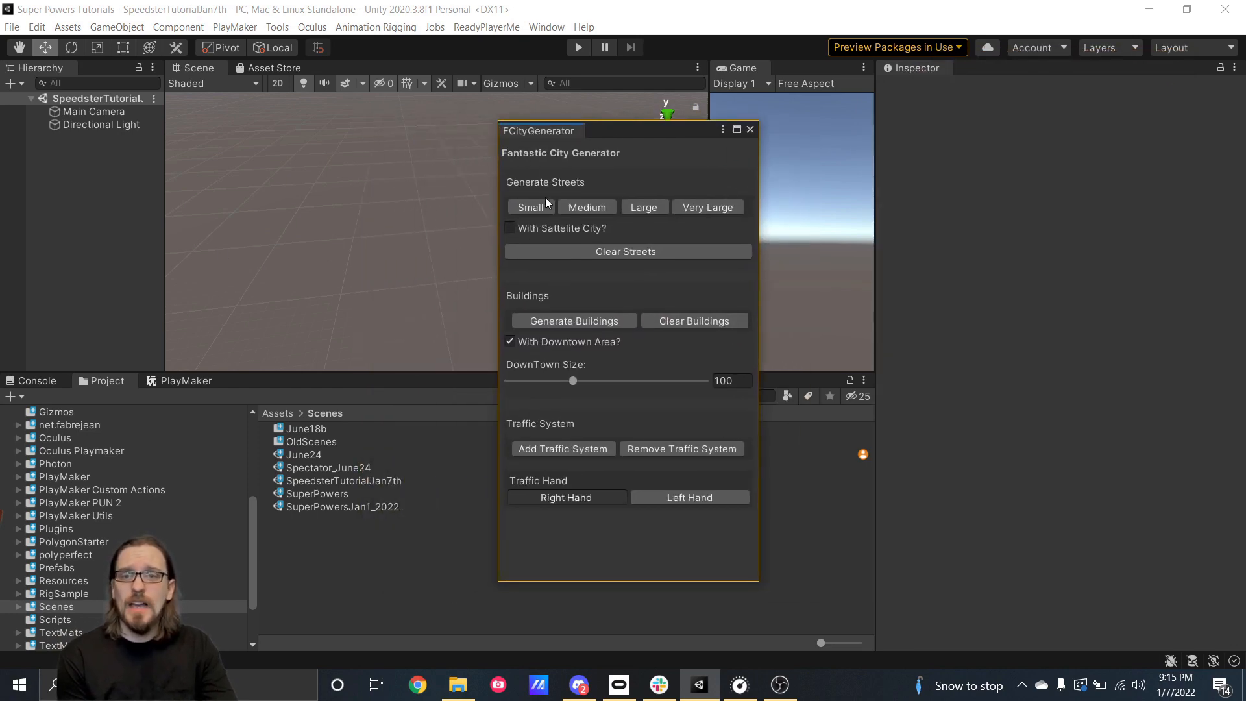
pyautogui.moveTo(590, 141); pyautogui.dragTo(710, 133)
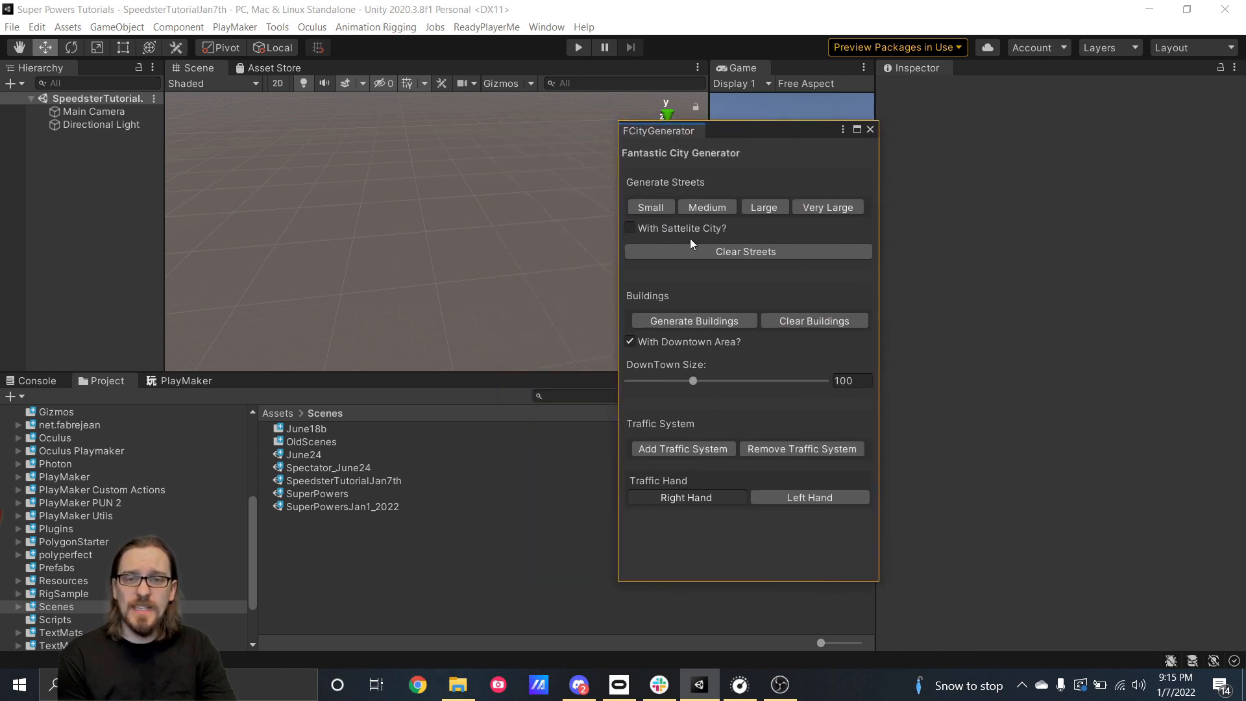
# - Generate a small street layout and view the whole of it from a distance
pyautogui.click(662, 206)
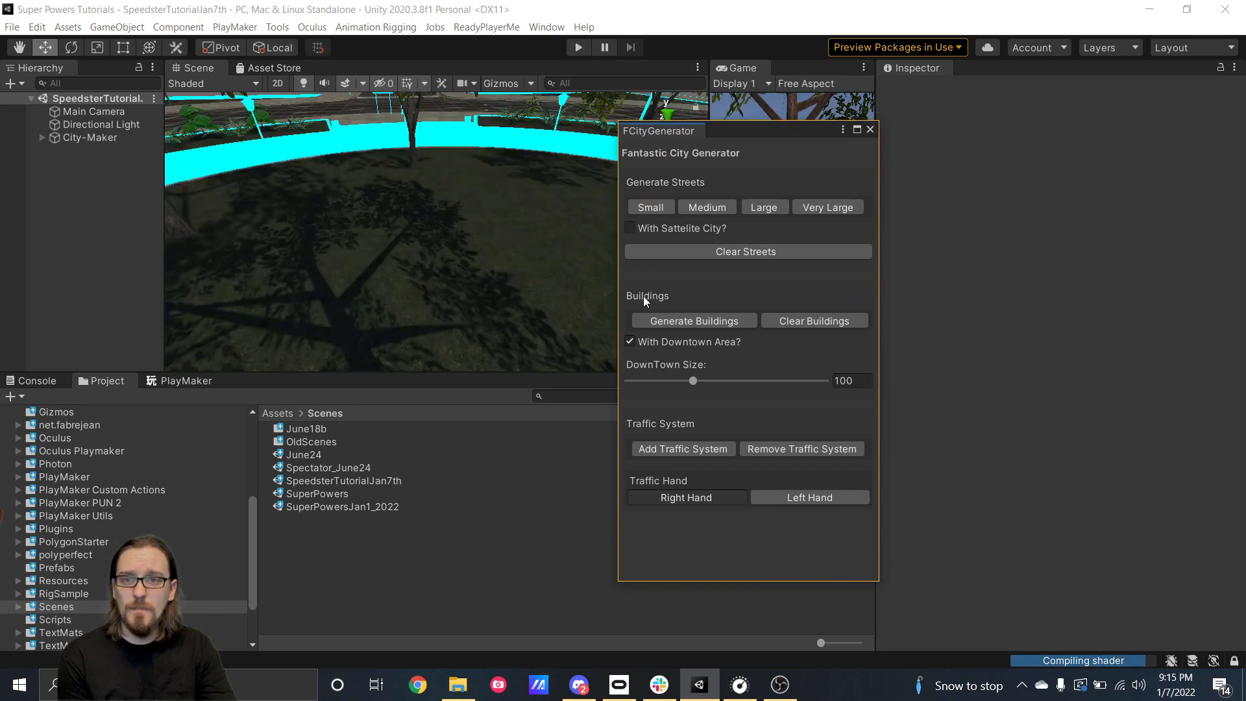
pyautogui.press('s')
pyautogui.moveTo(365, 277); pyautogui.dragTo(322, 242, button='right')
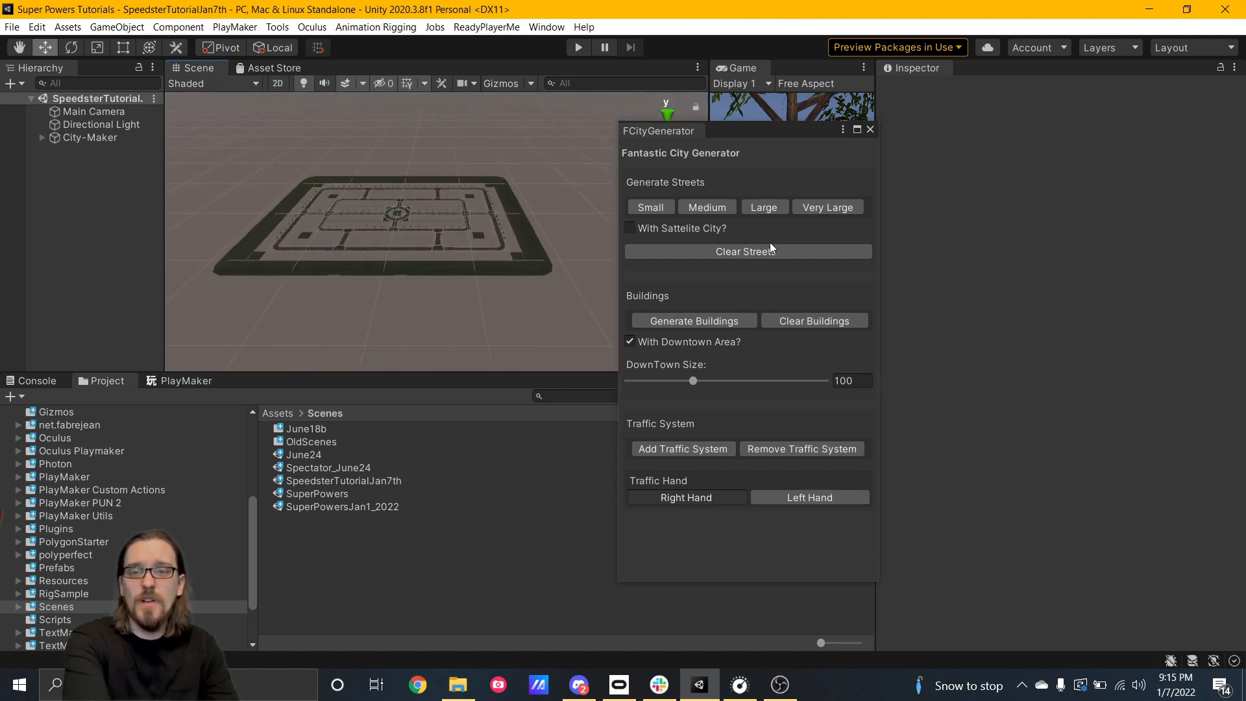
# - Enable the satellite city option and regenerate the small street layout with it
pyautogui.click(631, 229)
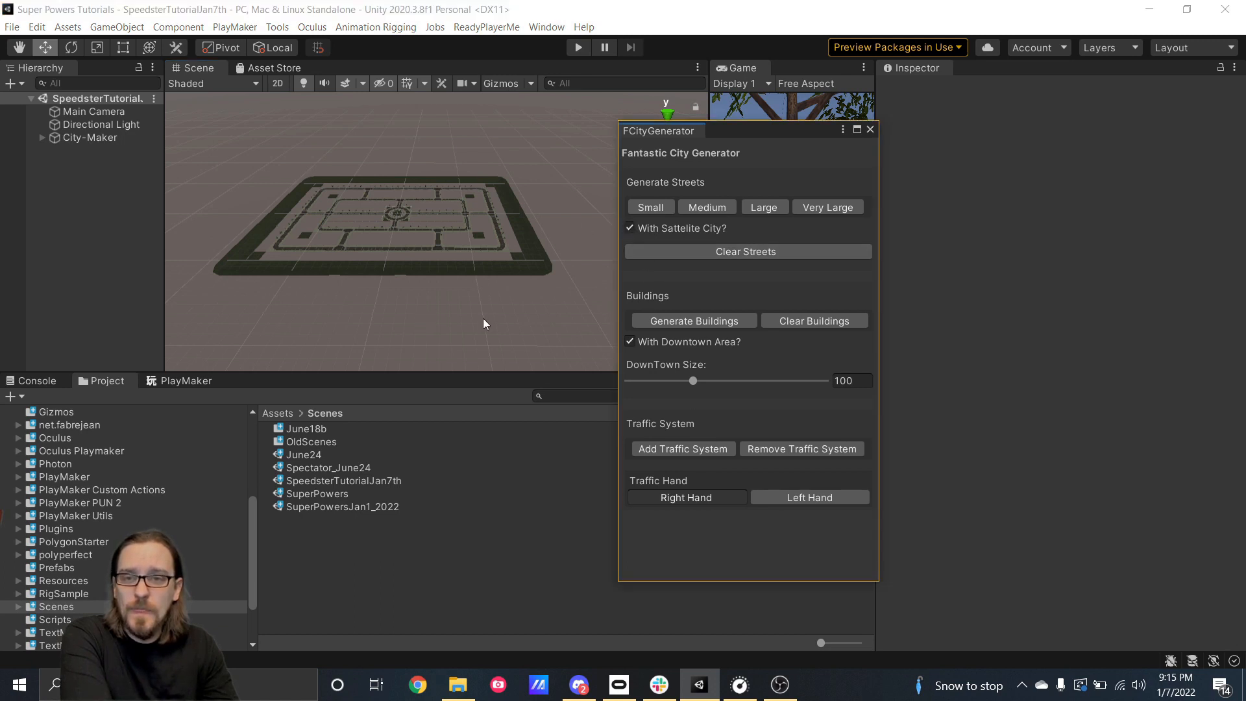
pyautogui.moveTo(484, 323); pyautogui.dragTo(532, 292, button='right')
pyautogui.click(660, 208)
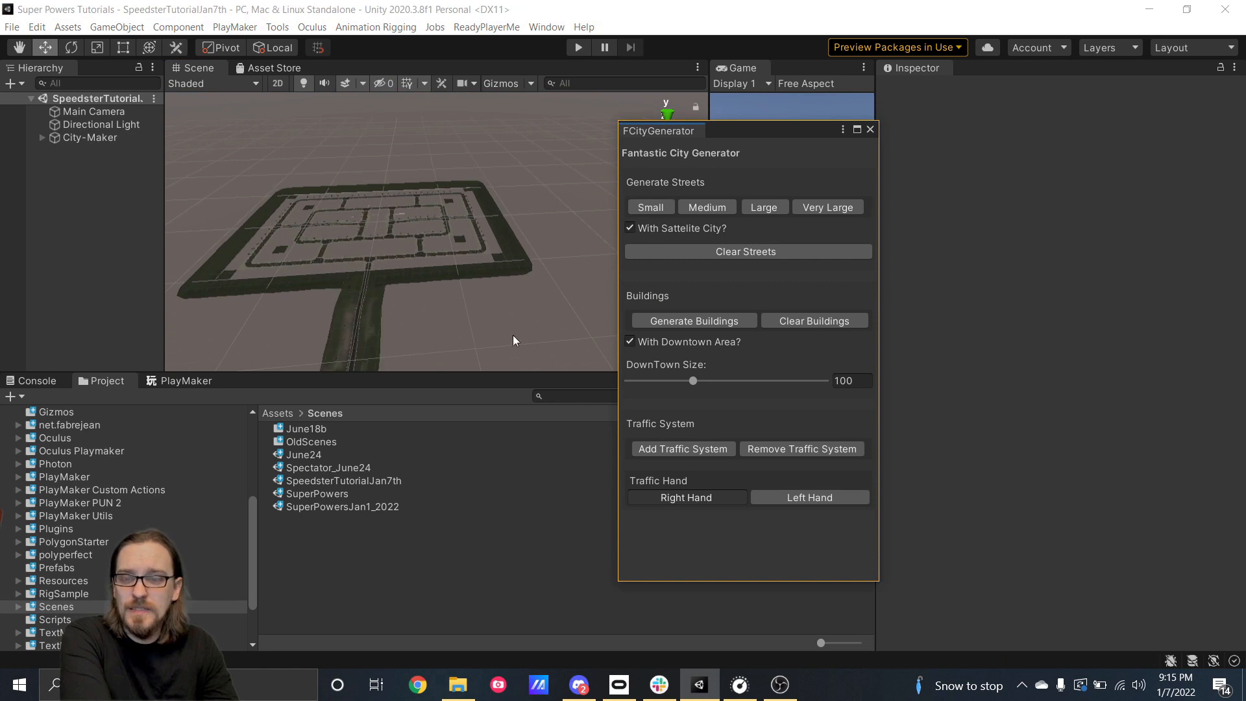
pyautogui.moveTo(513, 335); pyautogui.dragTo(600, 229, button='right')
# - Turn off the satellite city option and try the medium, large and very large street layouts
pyautogui.click(630, 227)
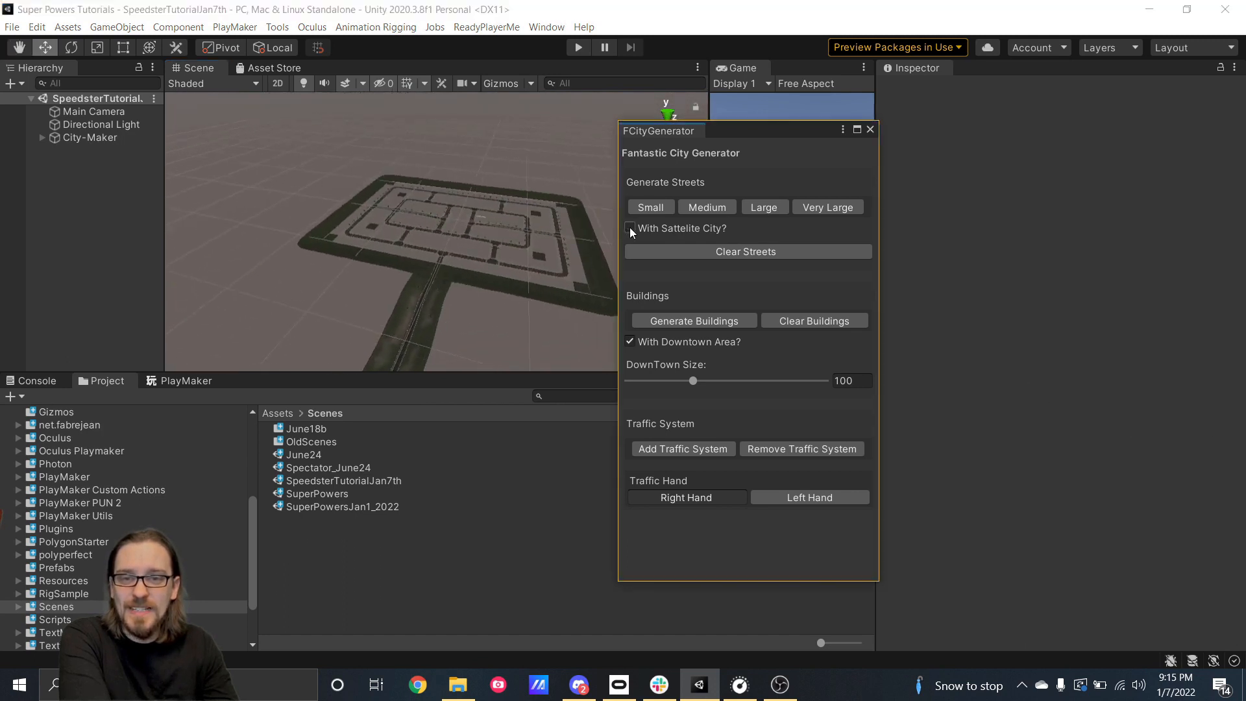
pyautogui.click(718, 209)
pyautogui.click(765, 207)
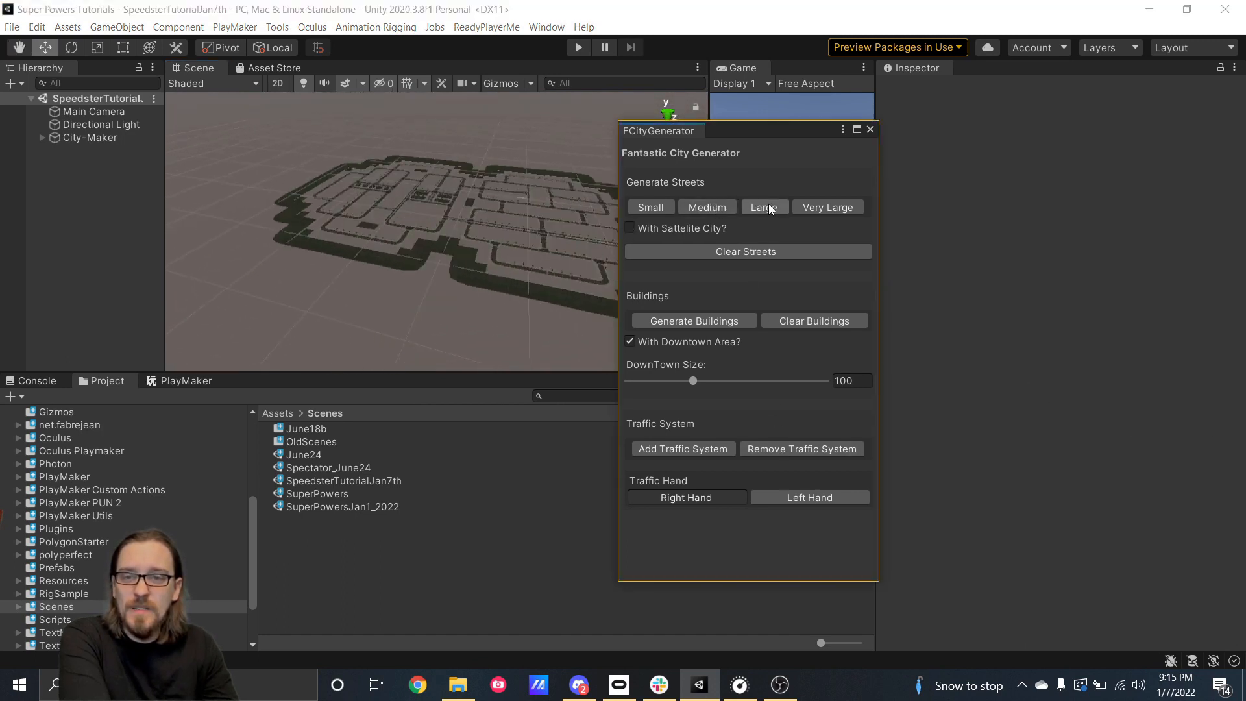
pyautogui.click(816, 203)
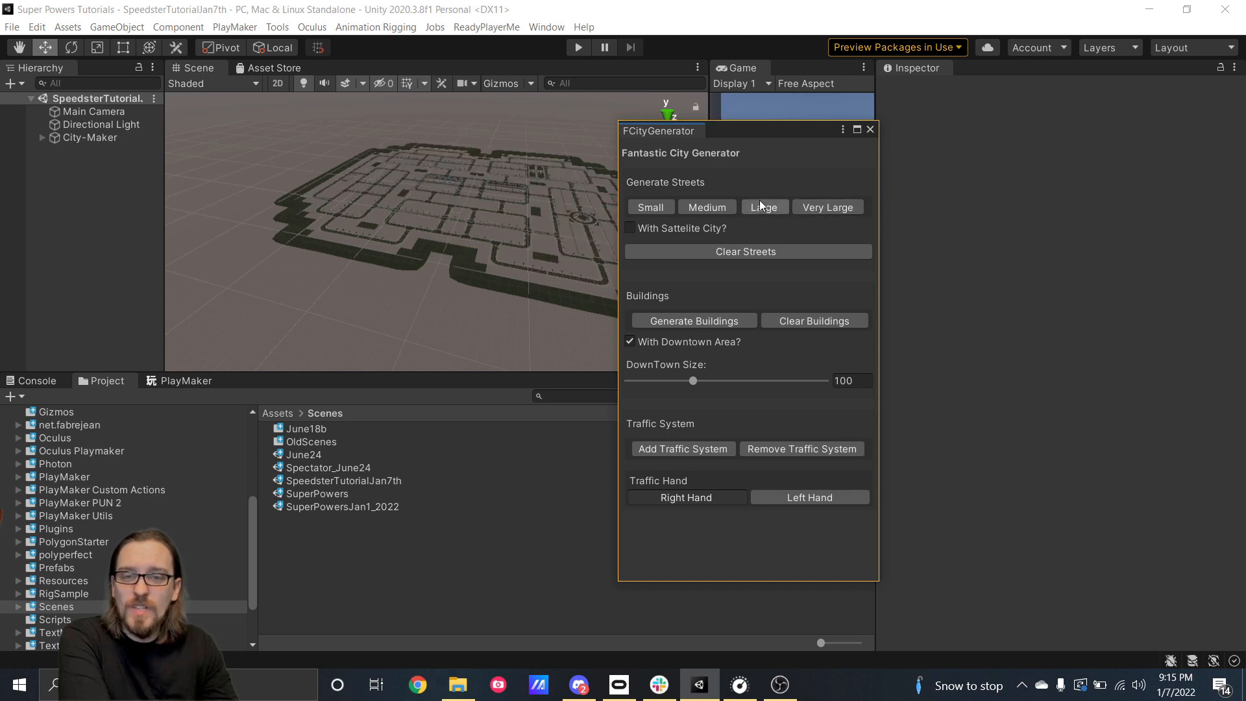
pyautogui.keyDown('alt'); pyautogui.moveTo(609, 220); pyautogui.dragTo(442, 275); pyautogui.keyUp('alt')
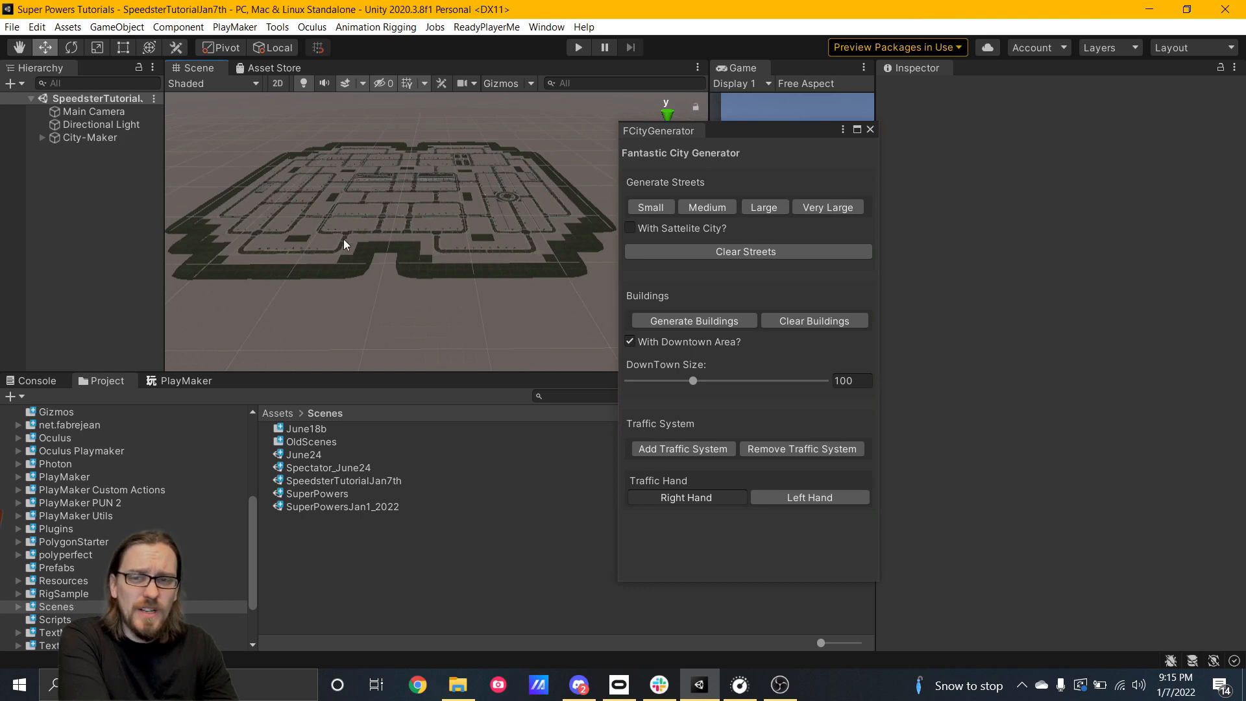
# - Clear the generated streets and generate a fresh small street layout without a satellite city
pyautogui.click(666, 205)
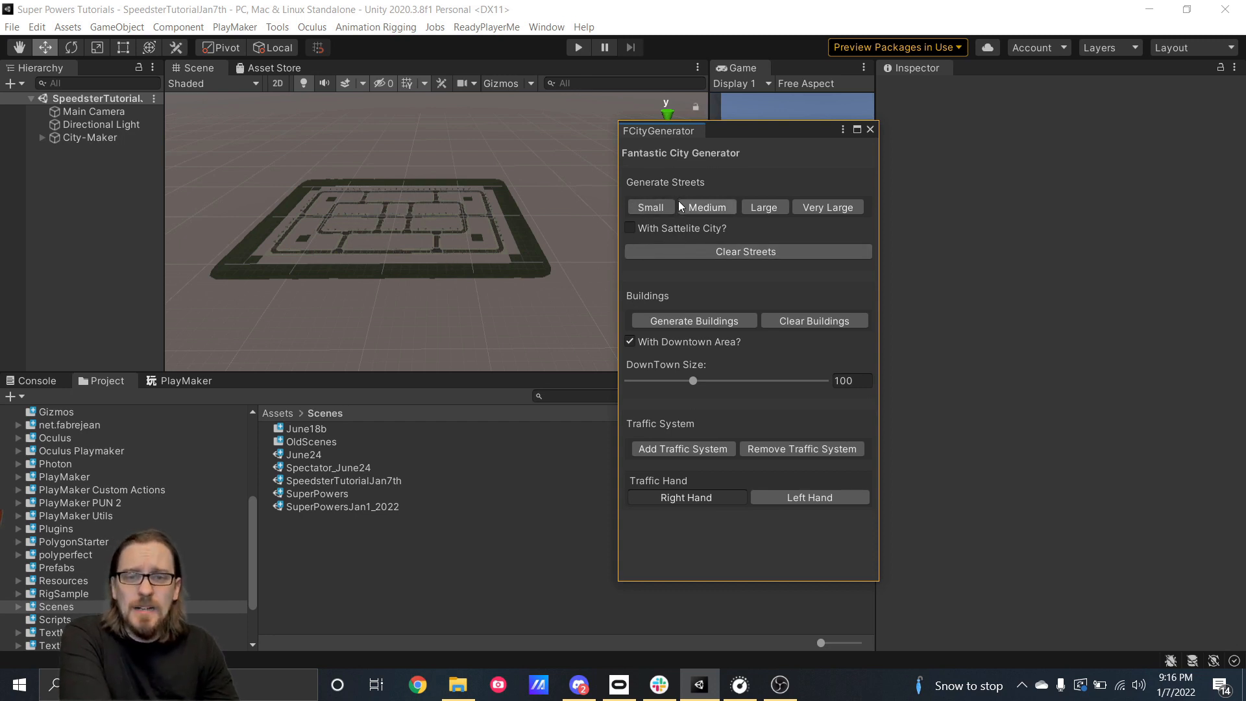
pyautogui.click(667, 254)
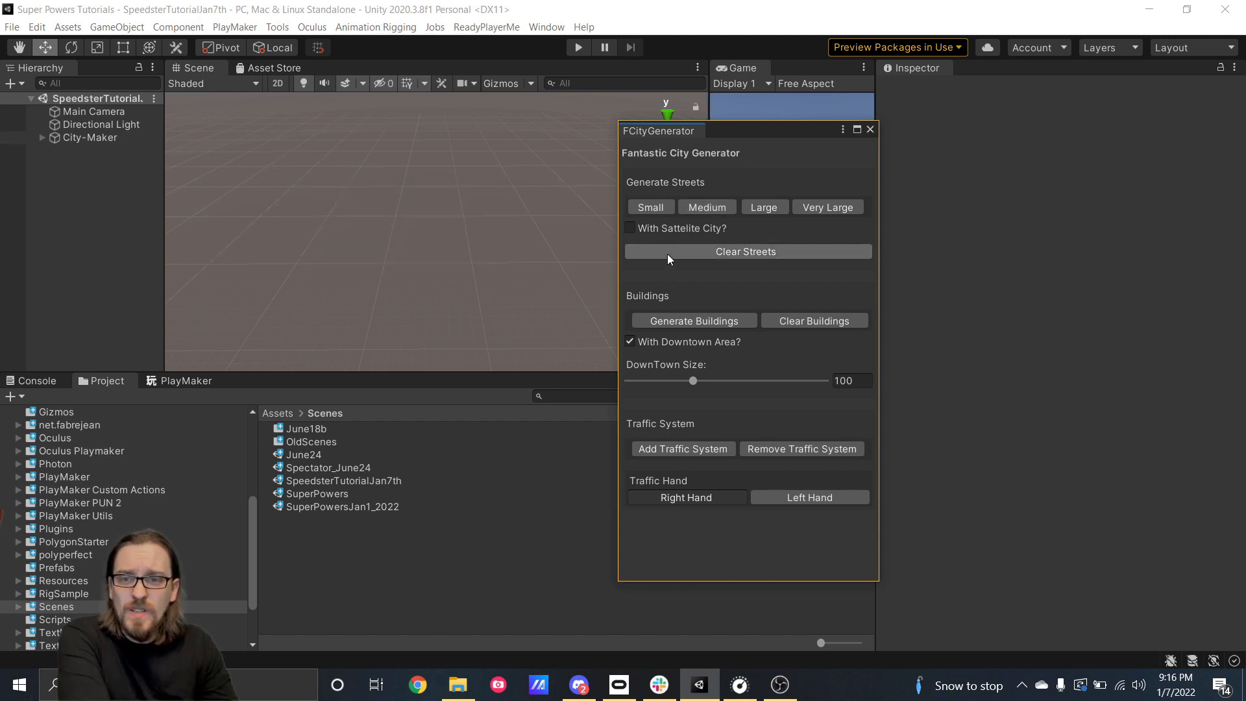
pyautogui.click(664, 208)
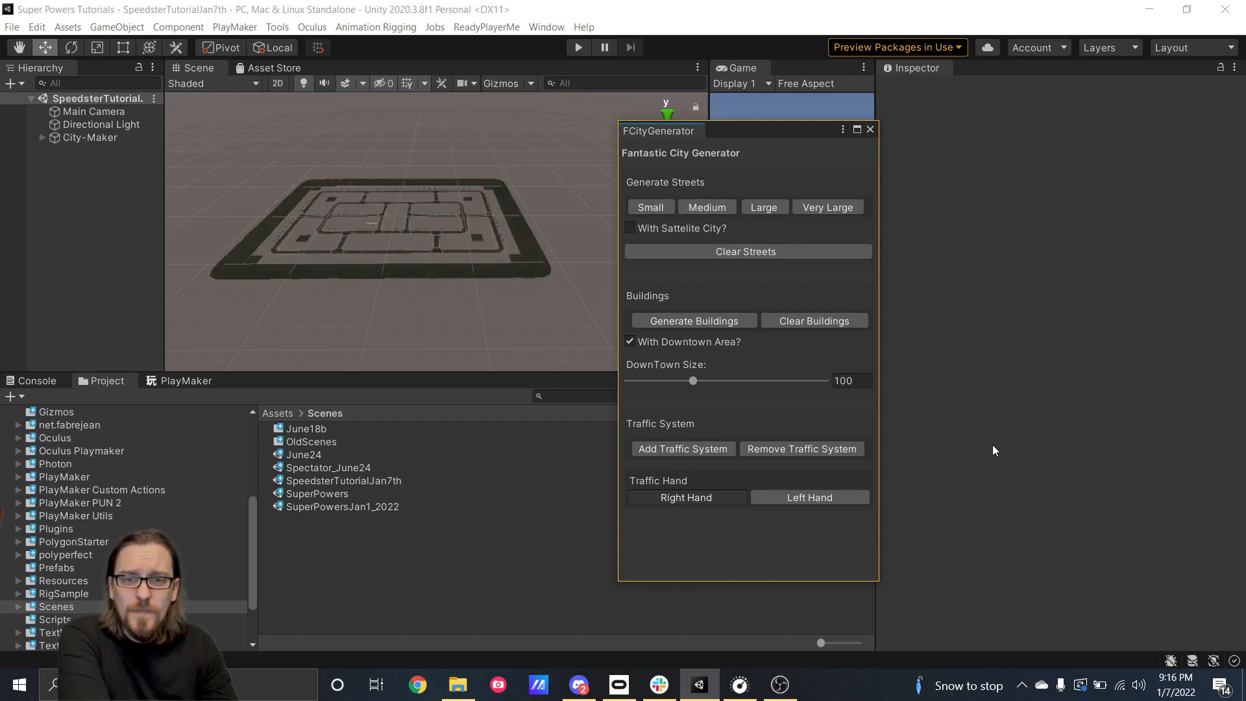
# - Generate the buildings without a downtown area and move the generator window off the scene view
pyautogui.click(630, 343)
pyautogui.click(696, 325)
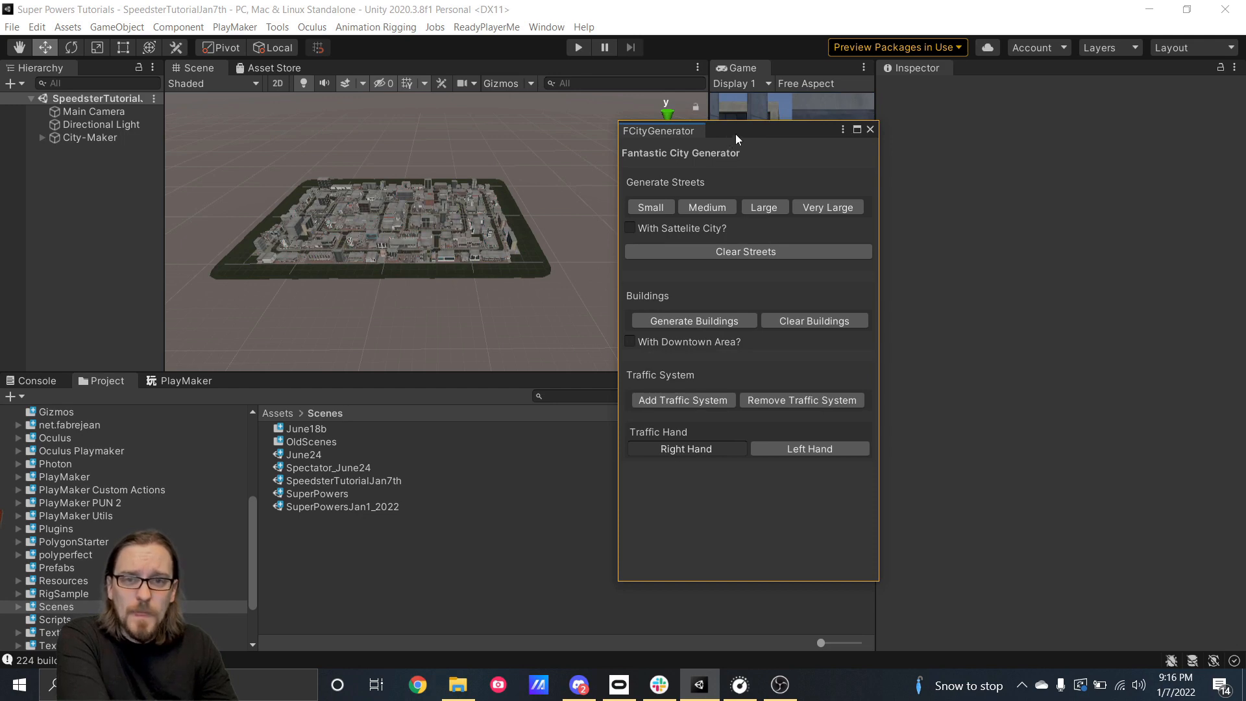
pyautogui.moveTo(735, 134); pyautogui.dragTo(995, 173)
# - Fly closer to the generated city to examine its buildings and streets
pyautogui.moveTo(363, 253); pyautogui.dragTo(431, 228, button='right')
pyautogui.press('w')
pyautogui.scroll(2, 431, 237)
pyautogui.scroll(2, 431, 228)
pyautogui.scroll(-1, 431, 229)
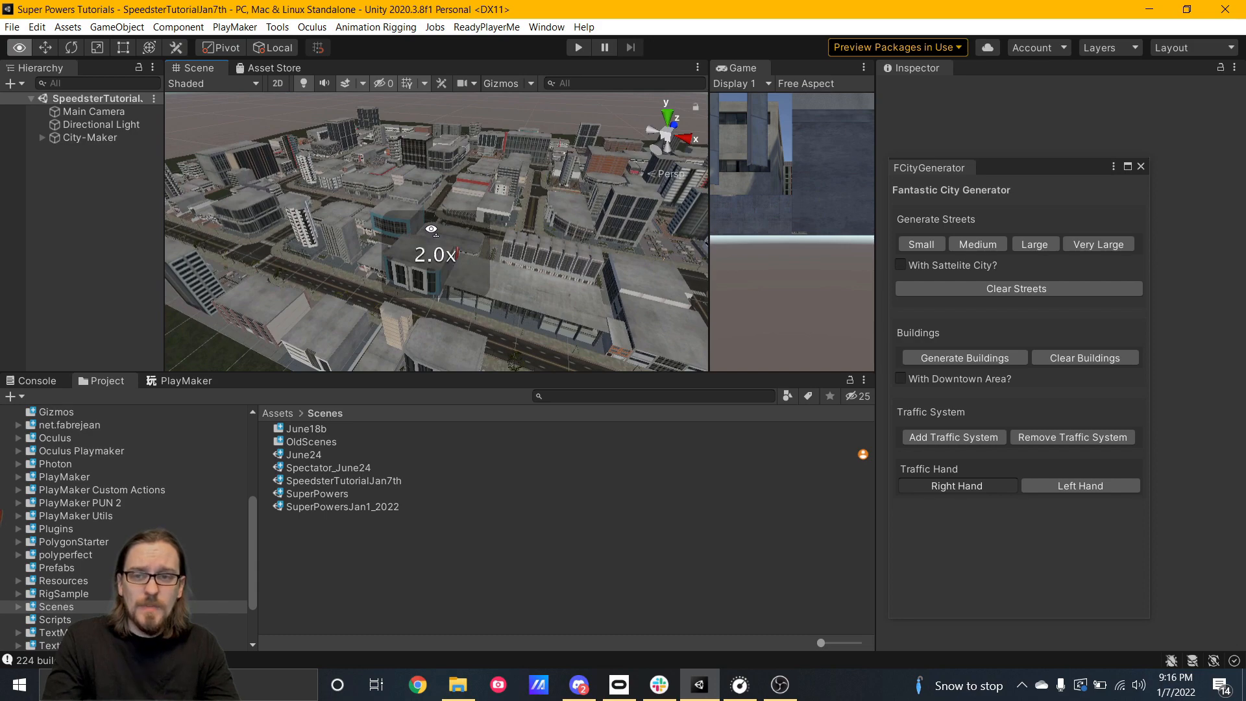
# - Turn on the downtown area option and regenerate the city's buildings with it
pyautogui.moveTo(431, 230); pyautogui.dragTo(753, 233, button='right')
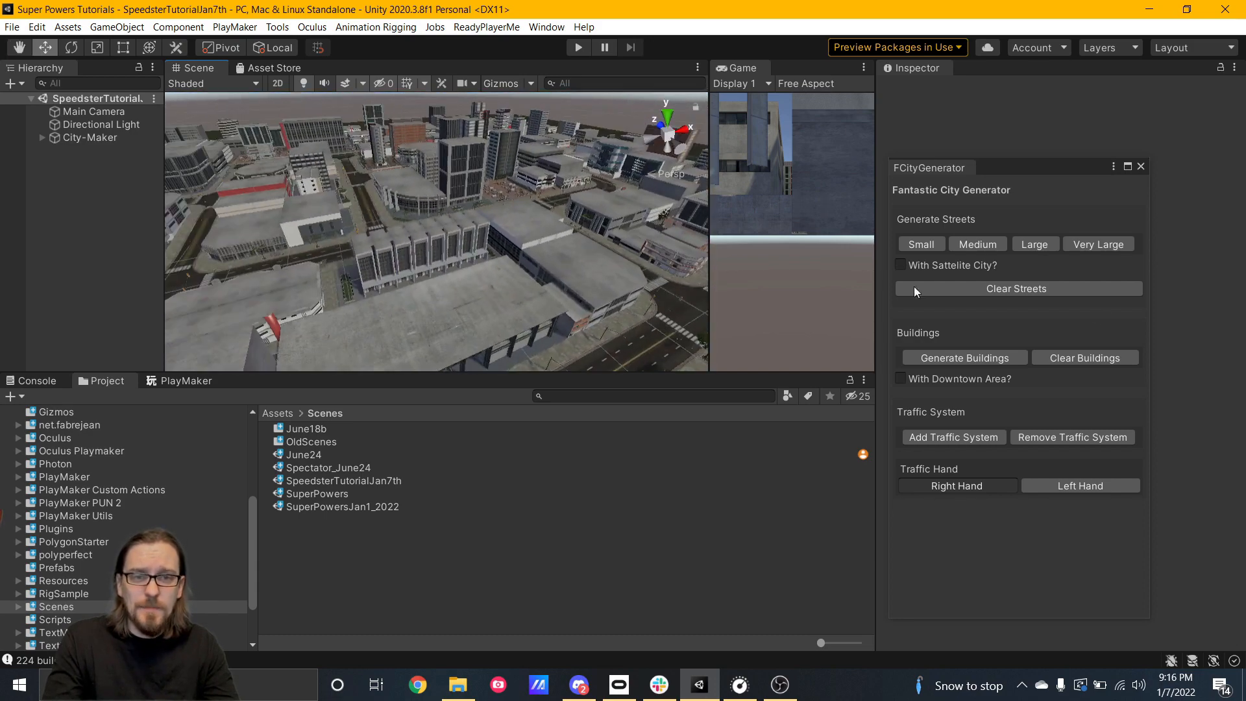
pyautogui.click(945, 384)
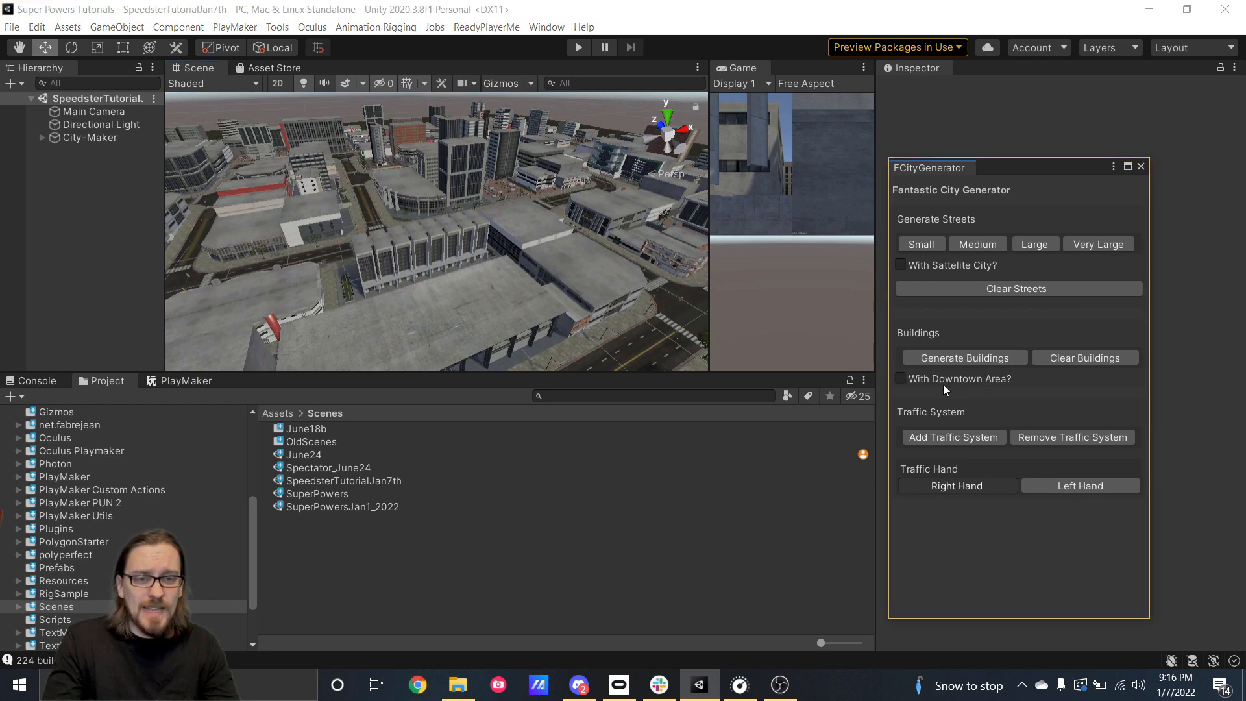
pyautogui.click(901, 379)
pyautogui.click(959, 358)
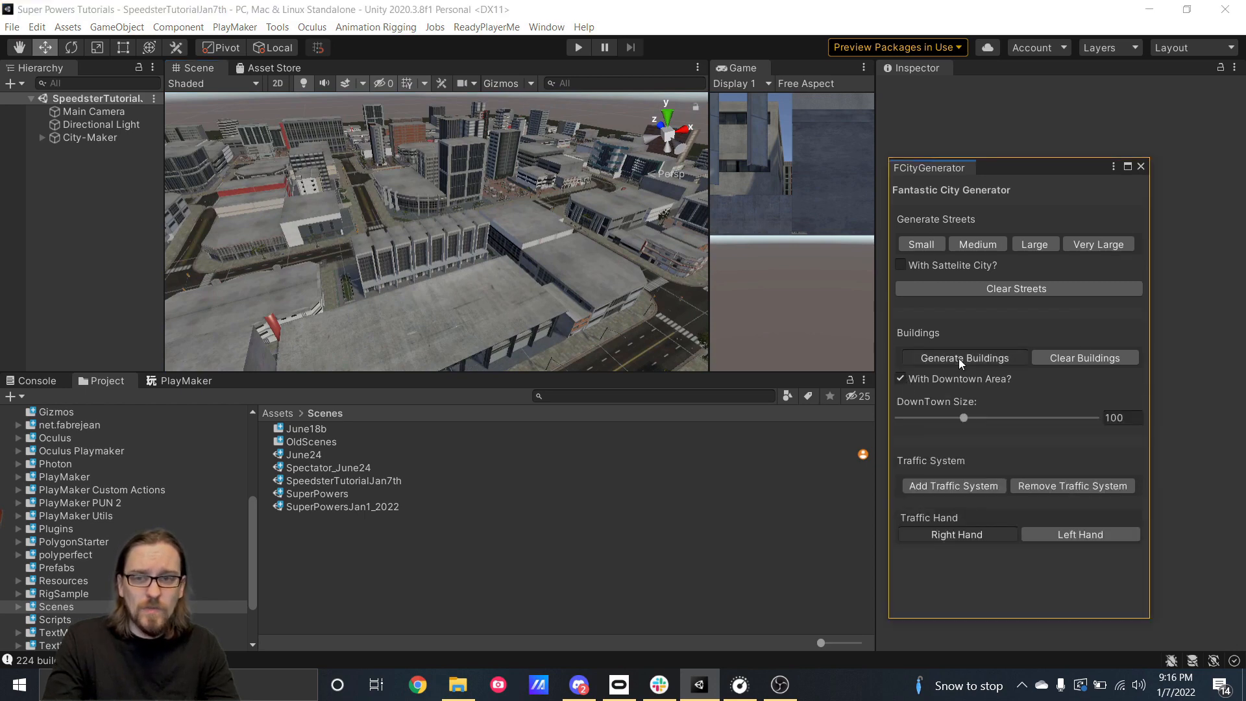
pyautogui.moveTo(279, 139); pyautogui.dragTo(330, 276, button='right')
pyautogui.press('s')
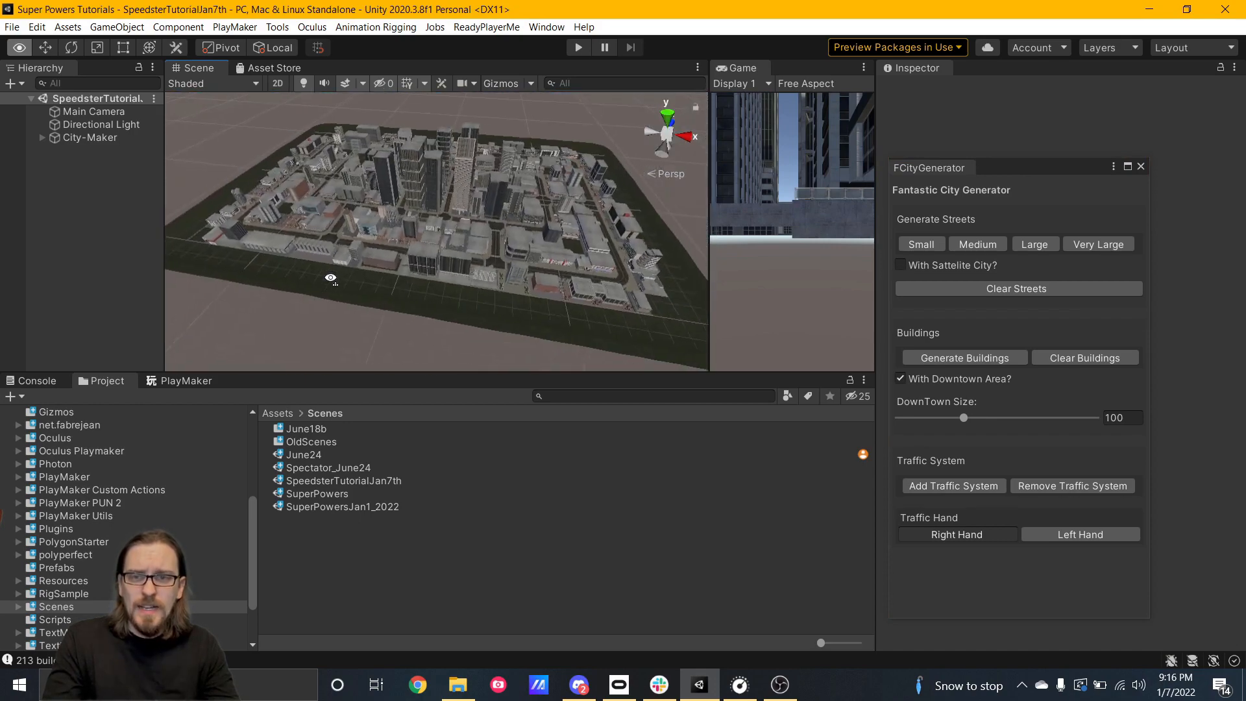
# - Set the downtown size to 200, regenerate the buildings and examine the city from above
pyautogui.moveTo(963, 419); pyautogui.dragTo(1004, 422)
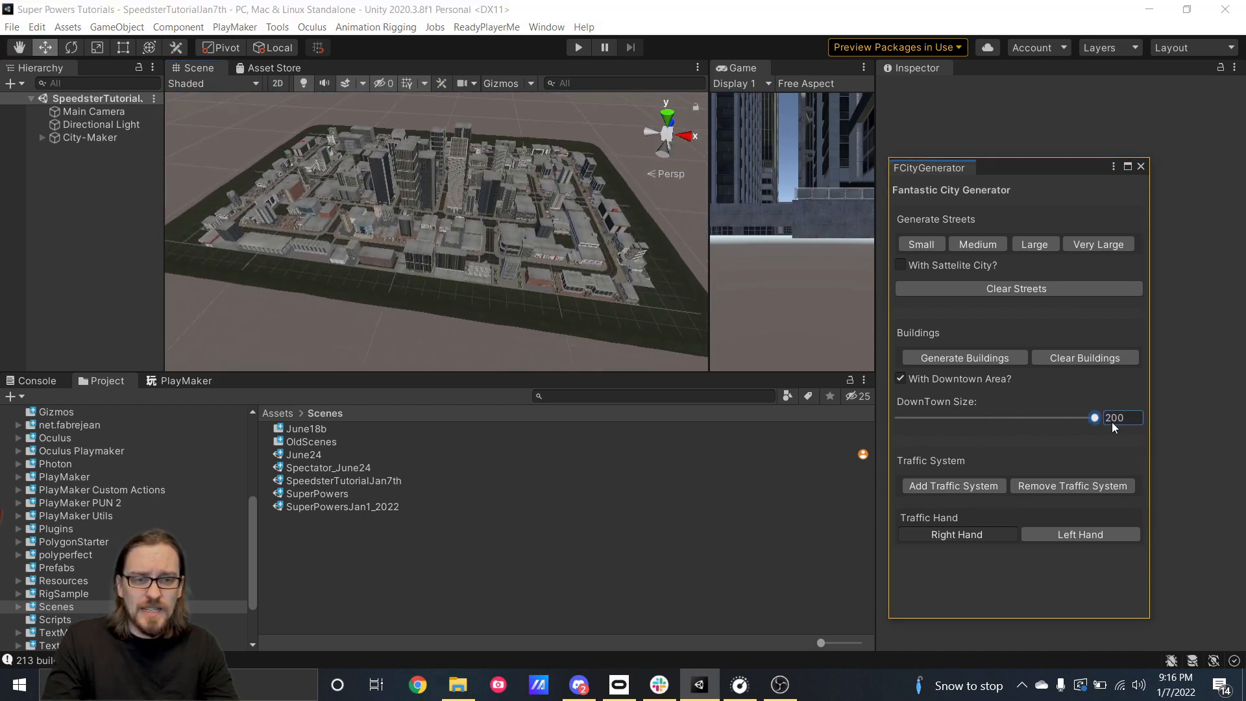
pyautogui.click(960, 360)
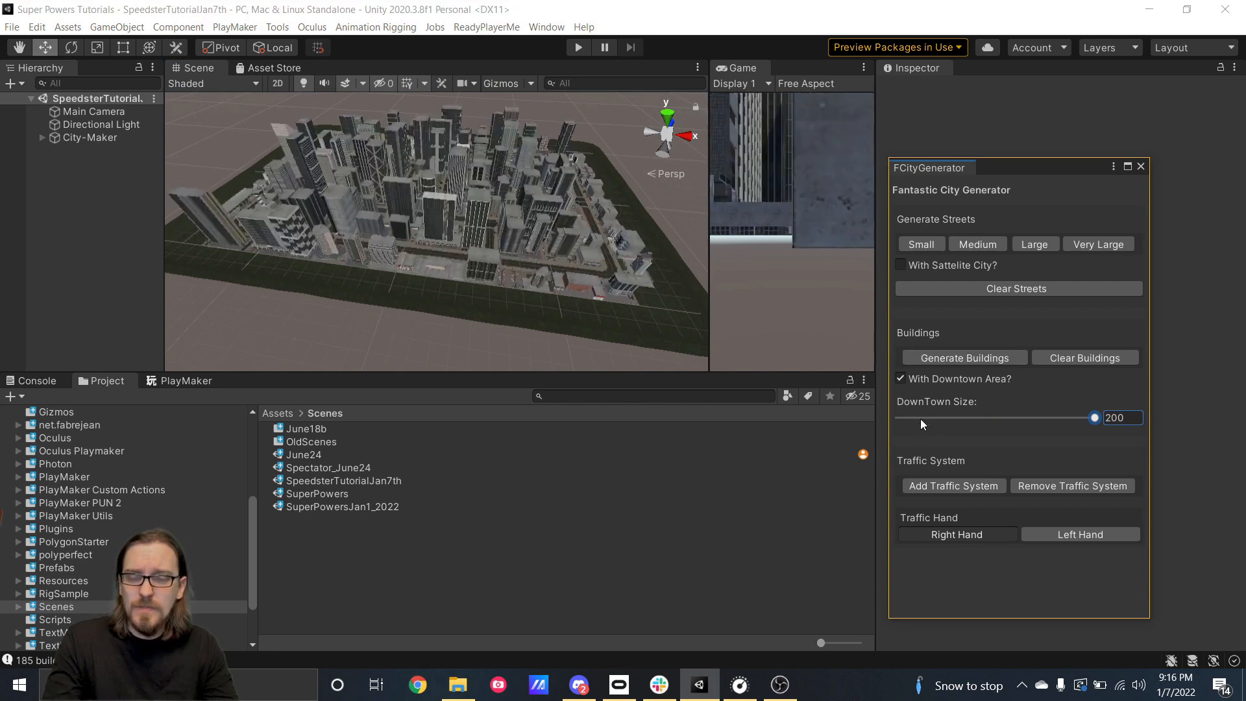
pyautogui.moveTo(507, 283); pyautogui.dragTo(568, 524, button='right')
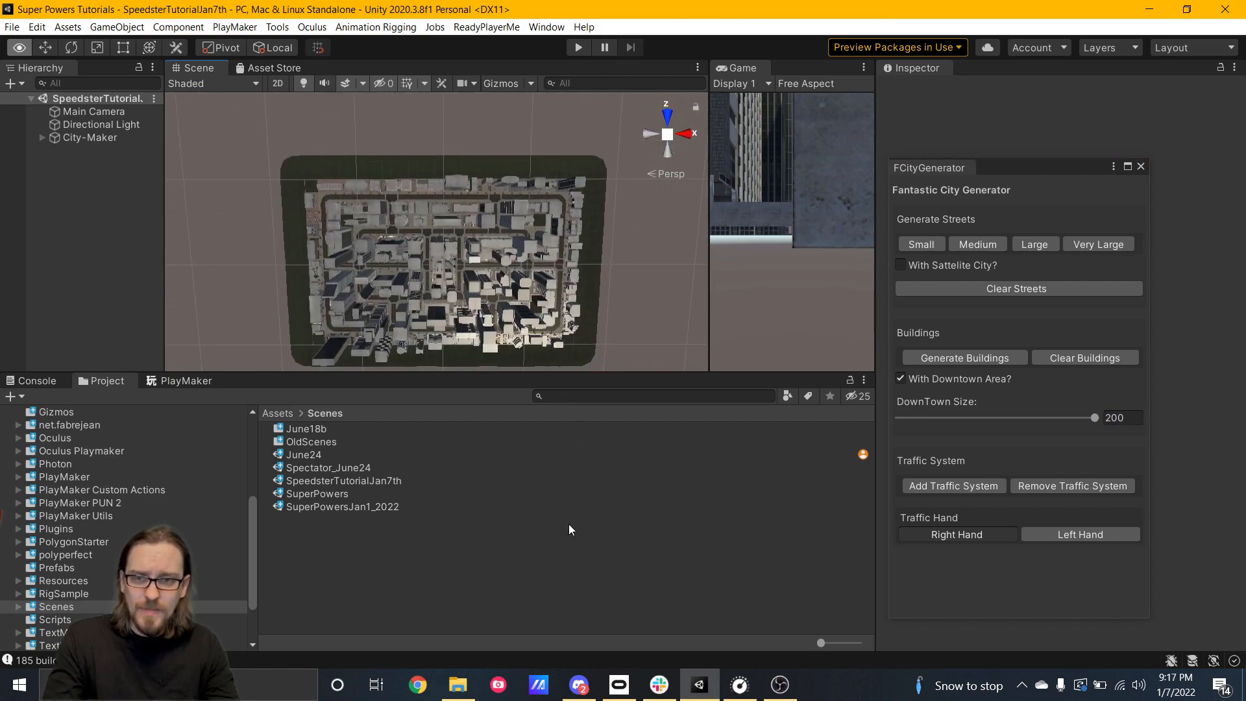
pyautogui.press('w')
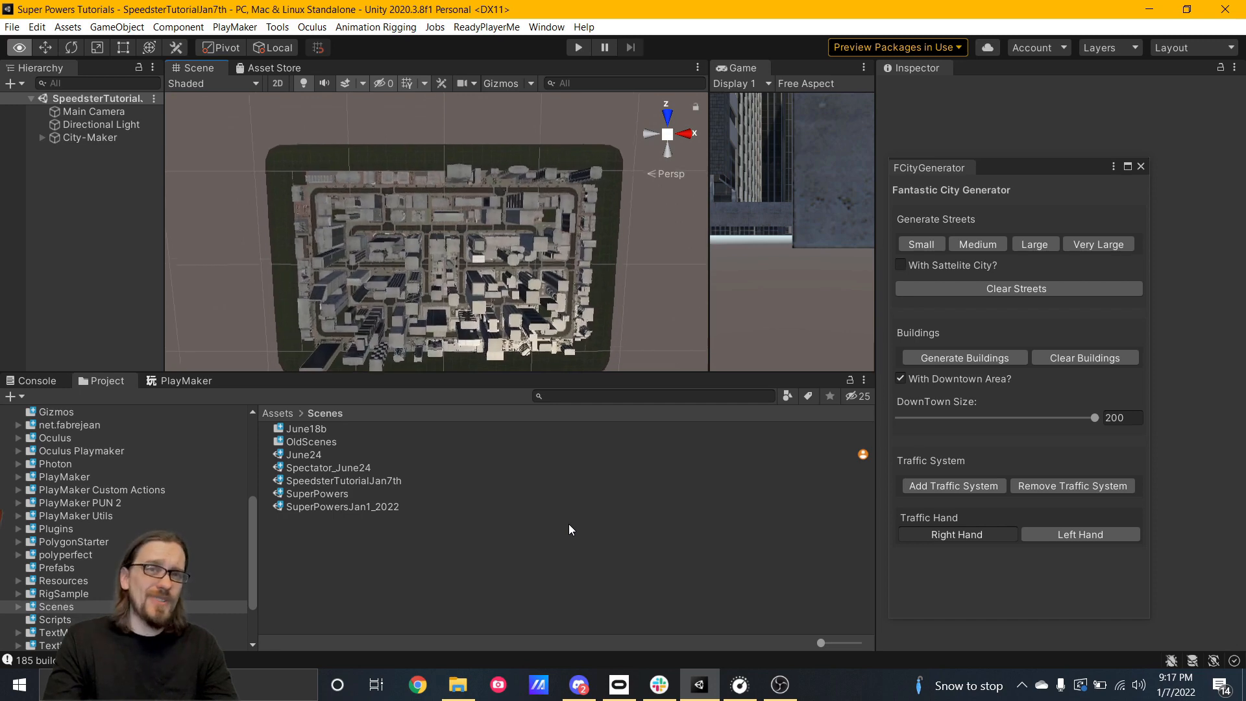
pyautogui.moveTo(568, 524); pyautogui.dragTo(586, 509, button='right')
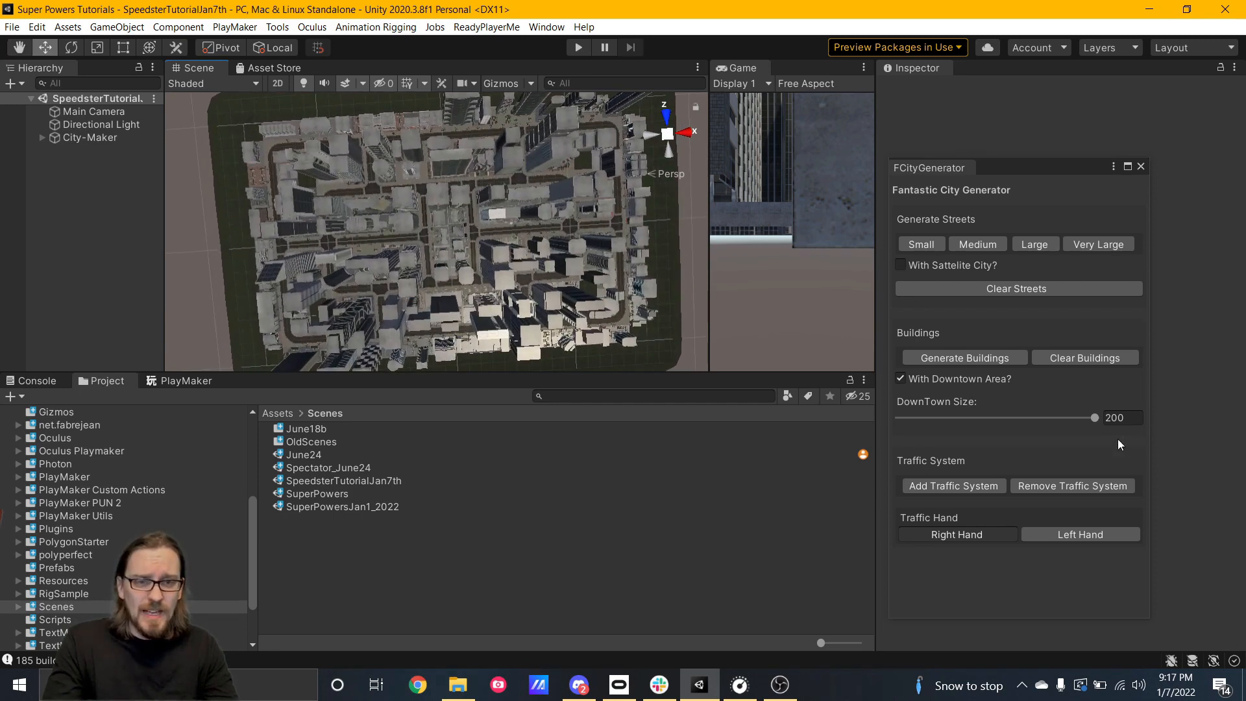
# - Set the downtown size to 150 and regenerate the city's buildings
pyautogui.click(1124, 415)
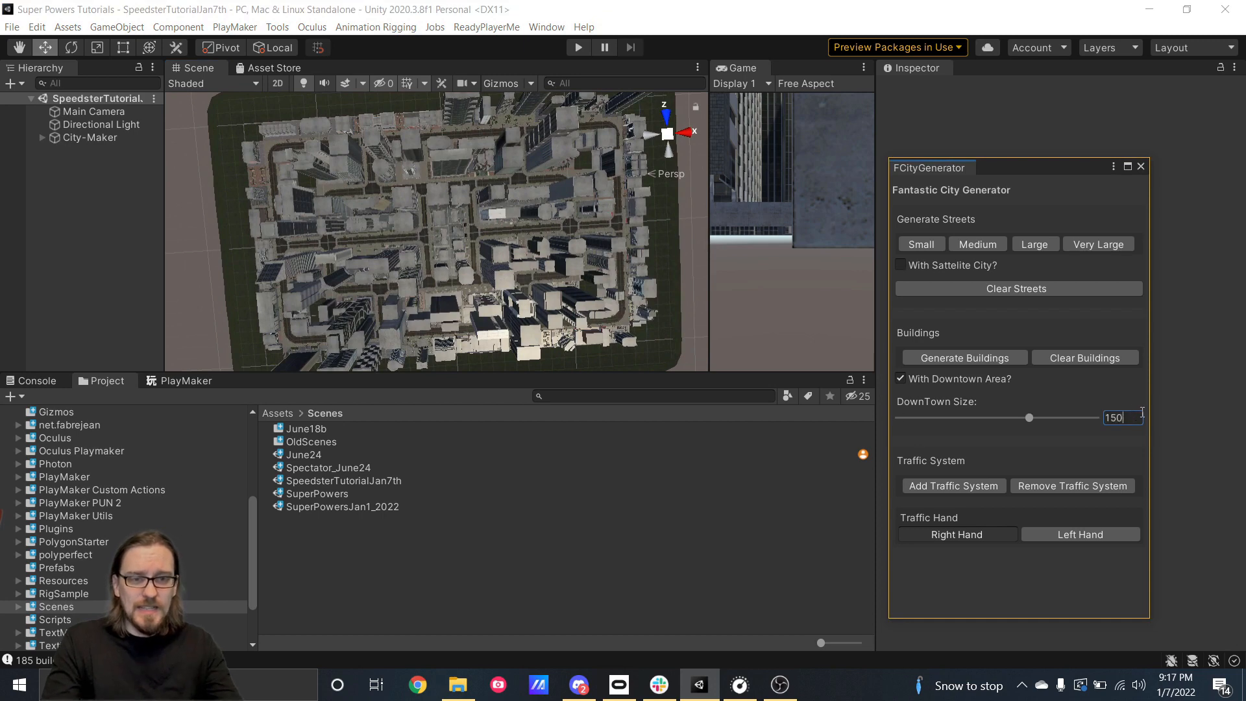
pyautogui.click(1014, 358)
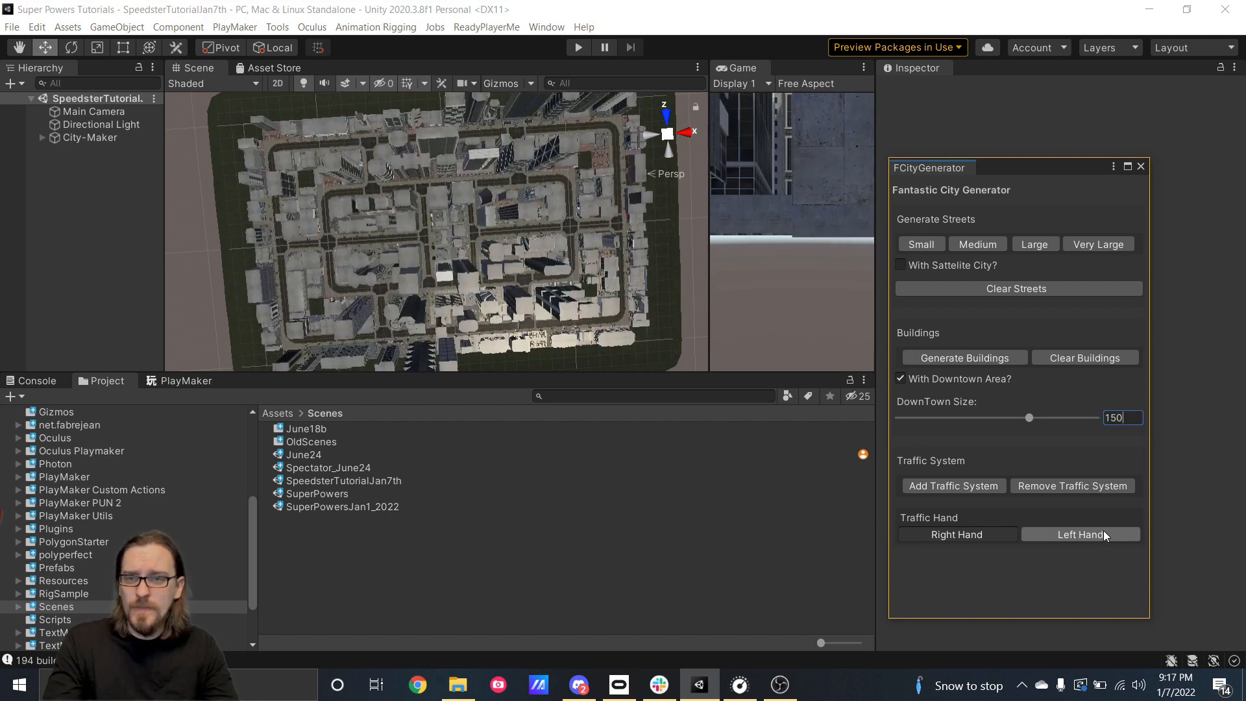
pyautogui.moveTo(599, 313); pyautogui.dragTo(497, 209, button='right')
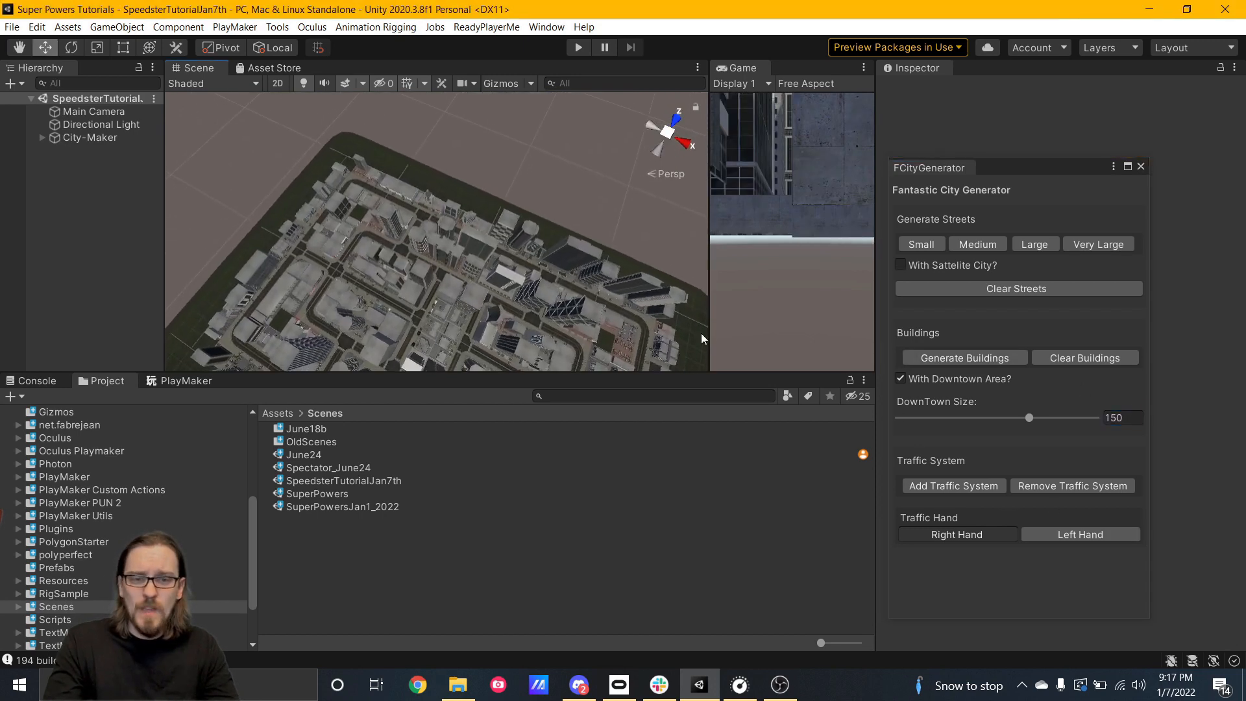
pyautogui.moveTo(395, 271); pyautogui.dragTo(423, 283, button='right')
pyautogui.press('q')
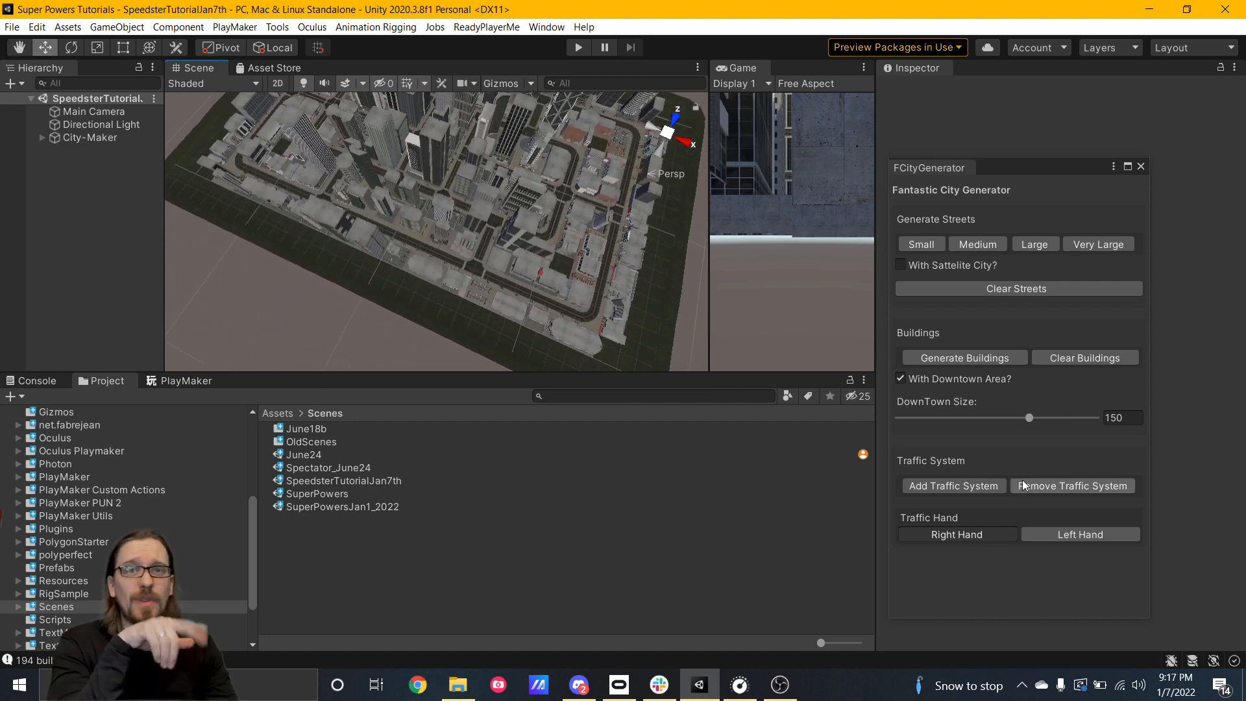
# - Add the traffic system to the city and close the city generator window
pyautogui.click(931, 485)
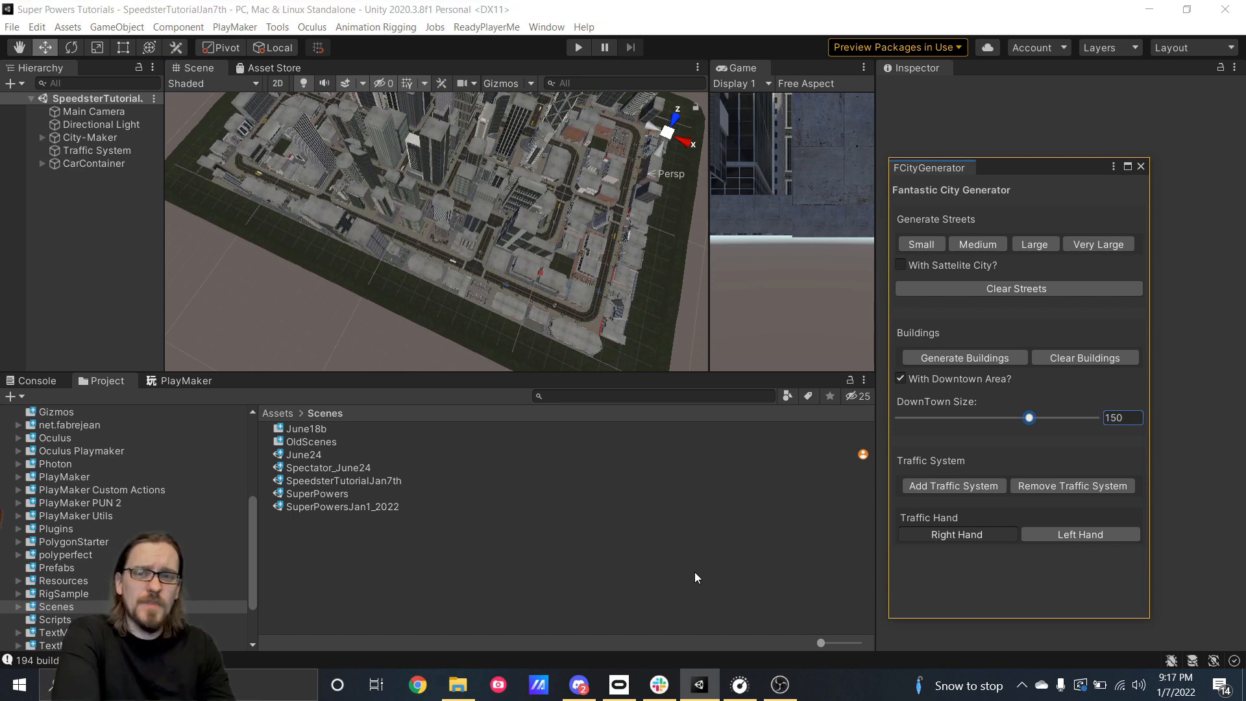
pyautogui.click(1141, 166)
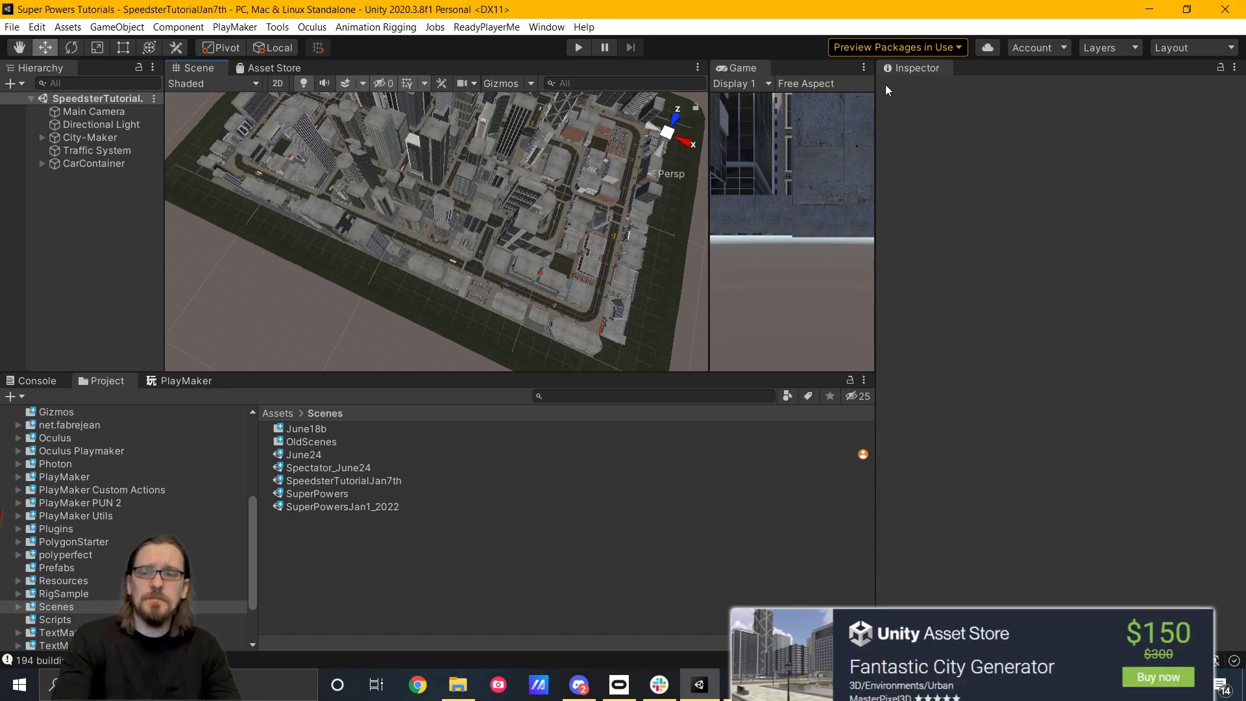
pyautogui.press('w')
pyautogui.moveTo(378, 184); pyautogui.dragTo(361, 90, button='right')
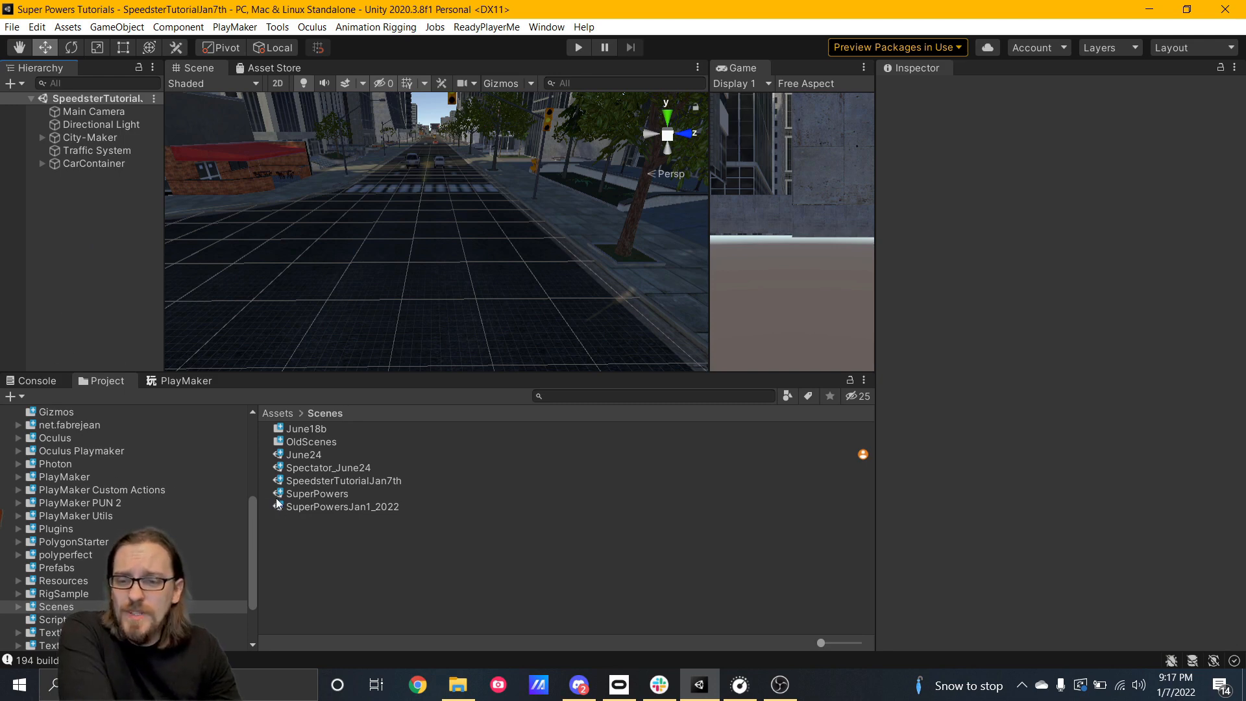
# - Open the SuperPowers scene additively and move its Player object into the SpeedsterTutorialJan7th scene
pyautogui.rightClick(298, 496)
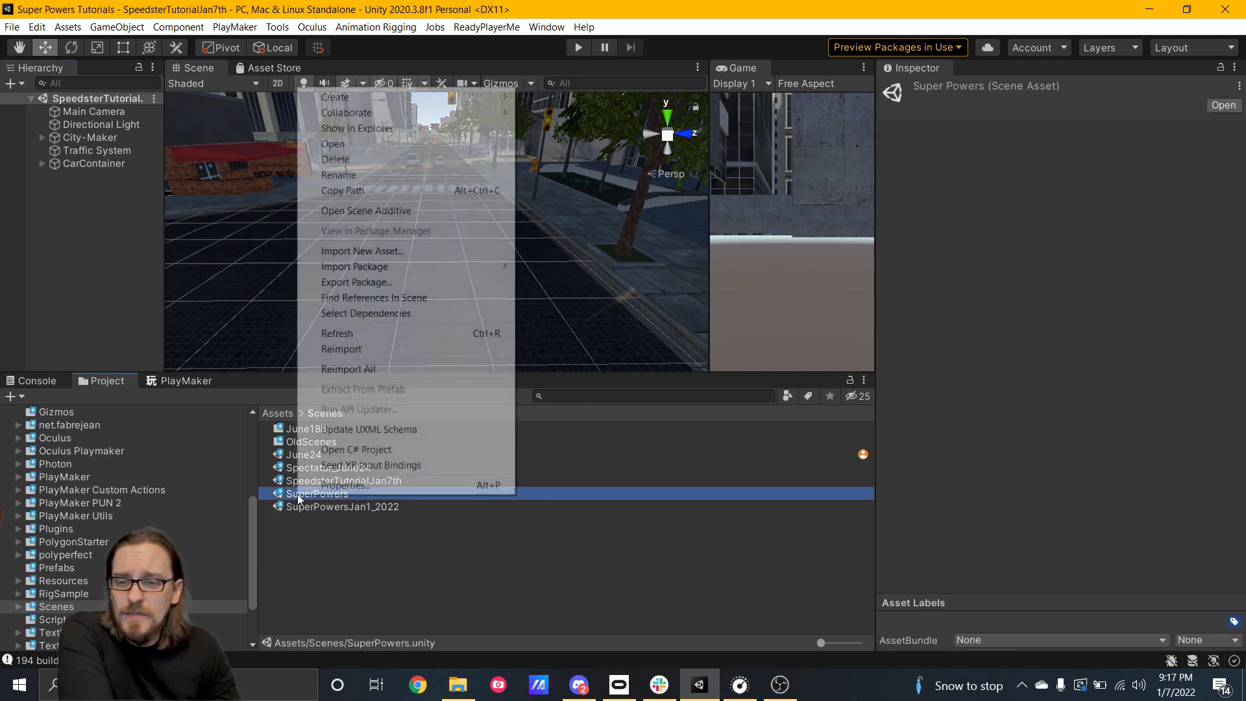
pyautogui.click(391, 211)
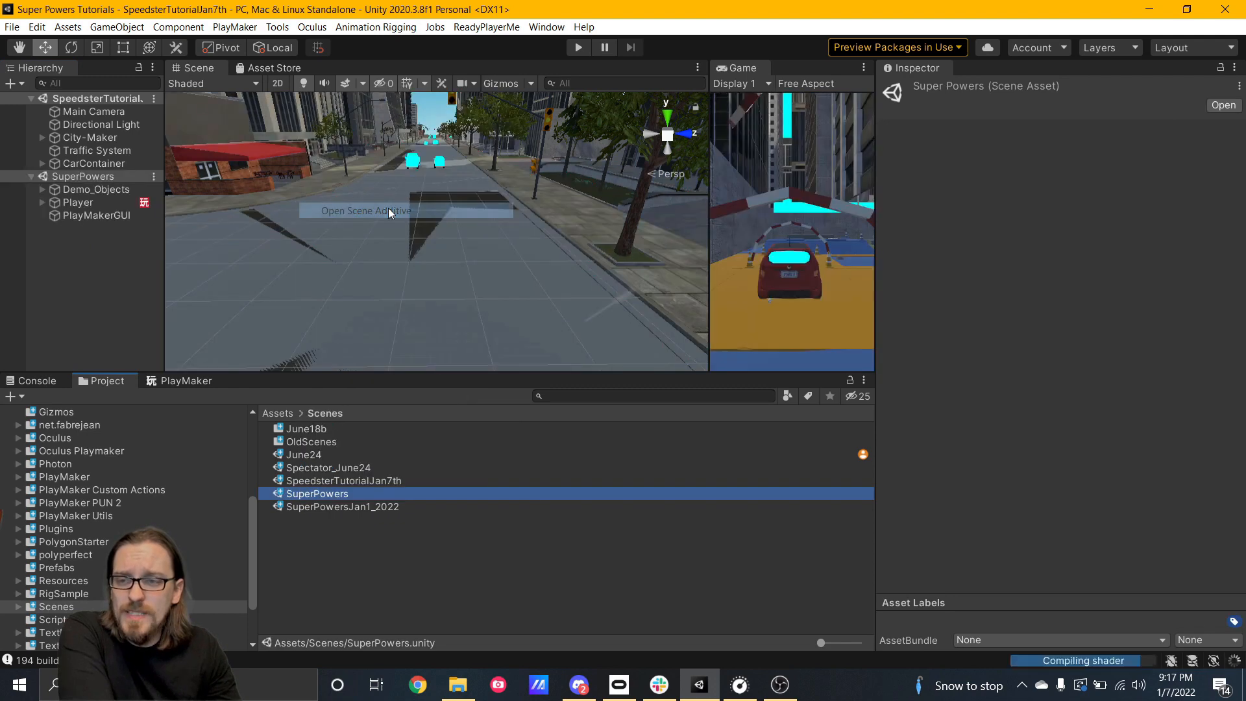
pyautogui.moveTo(84, 202); pyautogui.dragTo(89, 162)
# - Remove the SuperPowers scene from the hierarchy without saving its changes, and delete the default Main Camera
pyautogui.rightClick(95, 189)
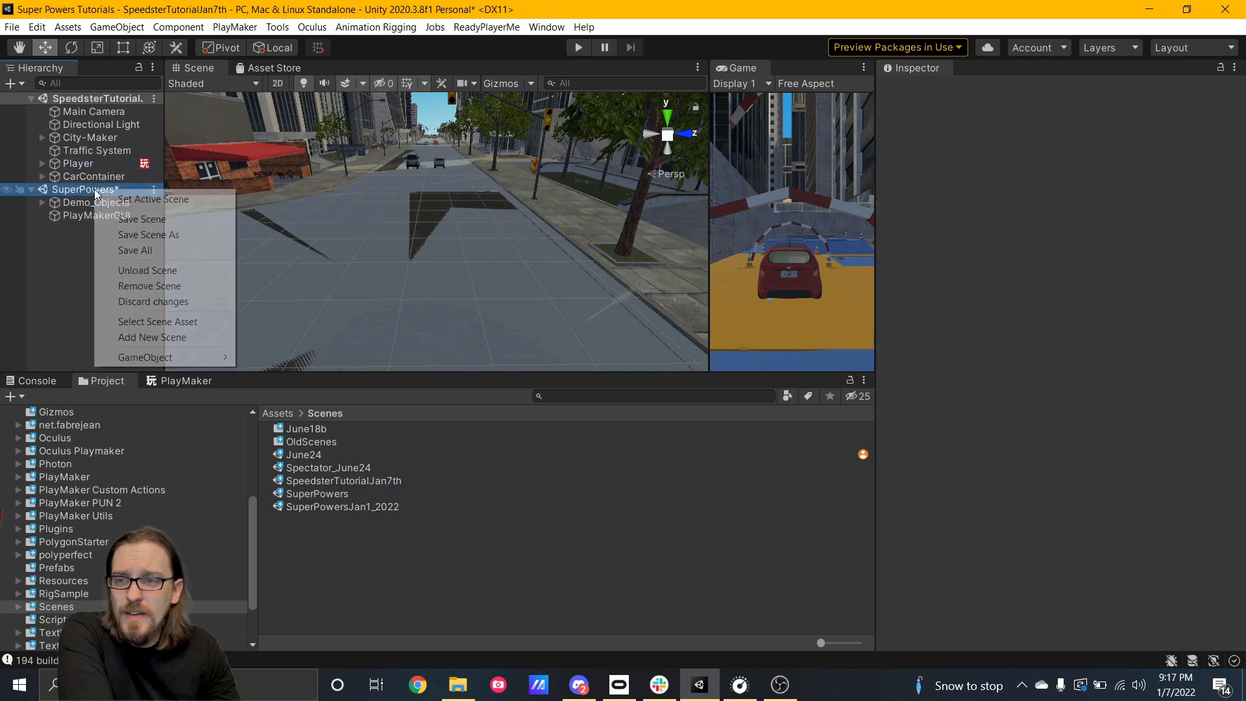
pyautogui.click(187, 292)
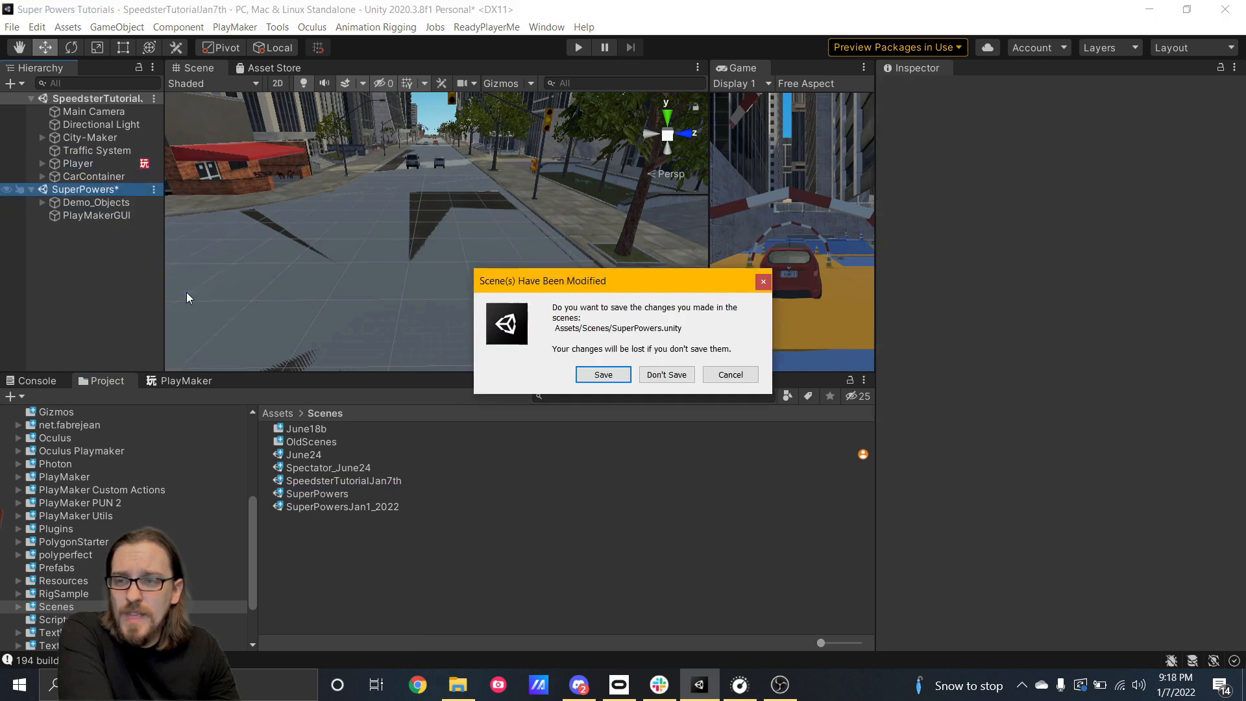
pyautogui.click(678, 380)
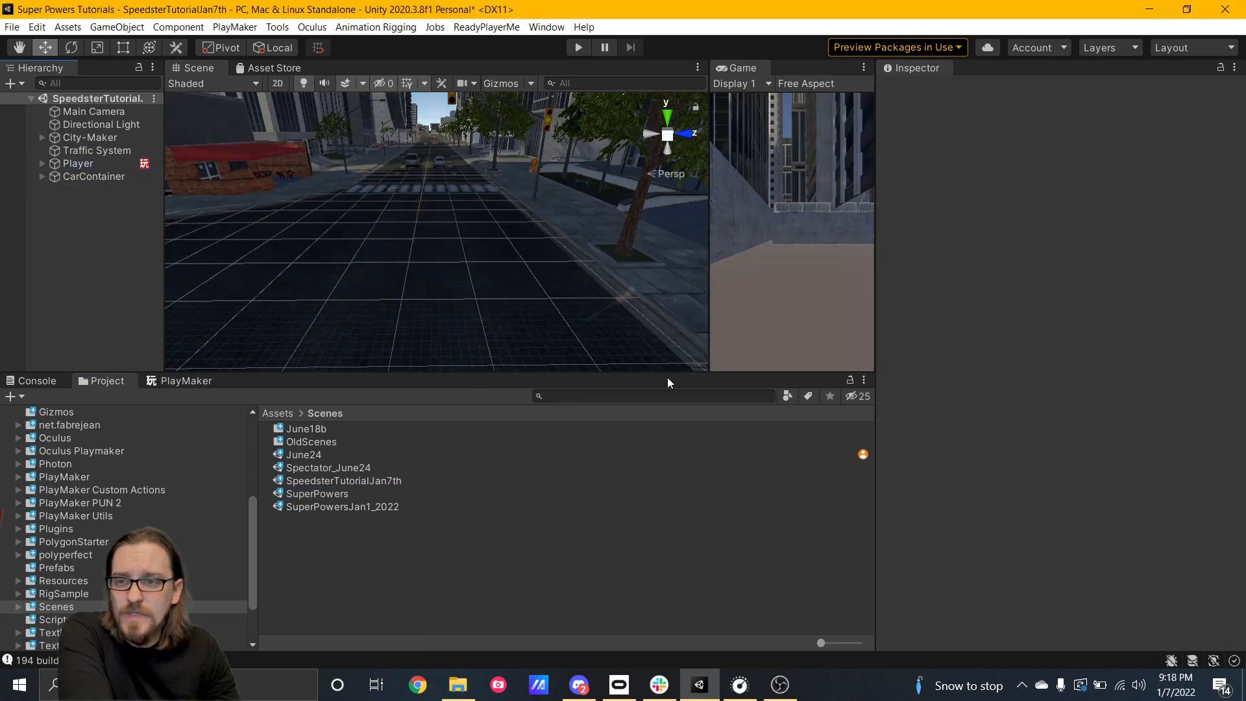
pyautogui.click(59, 114)
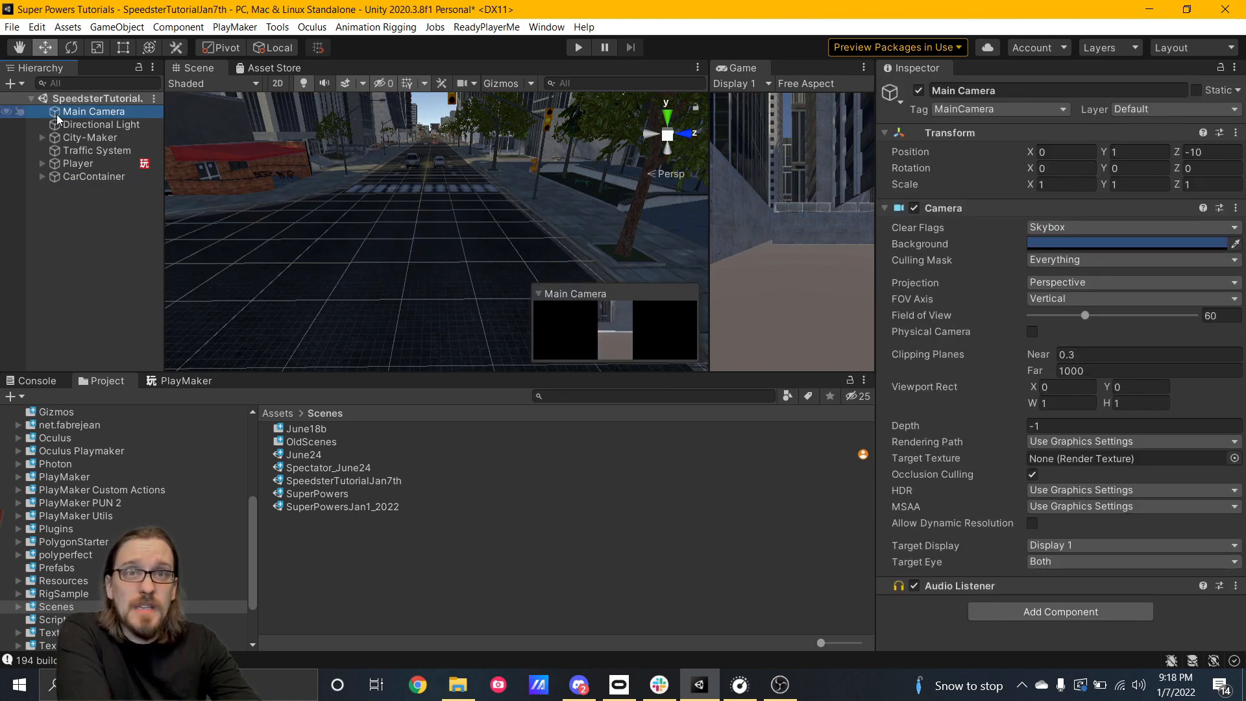
pyautogui.press('Delete')
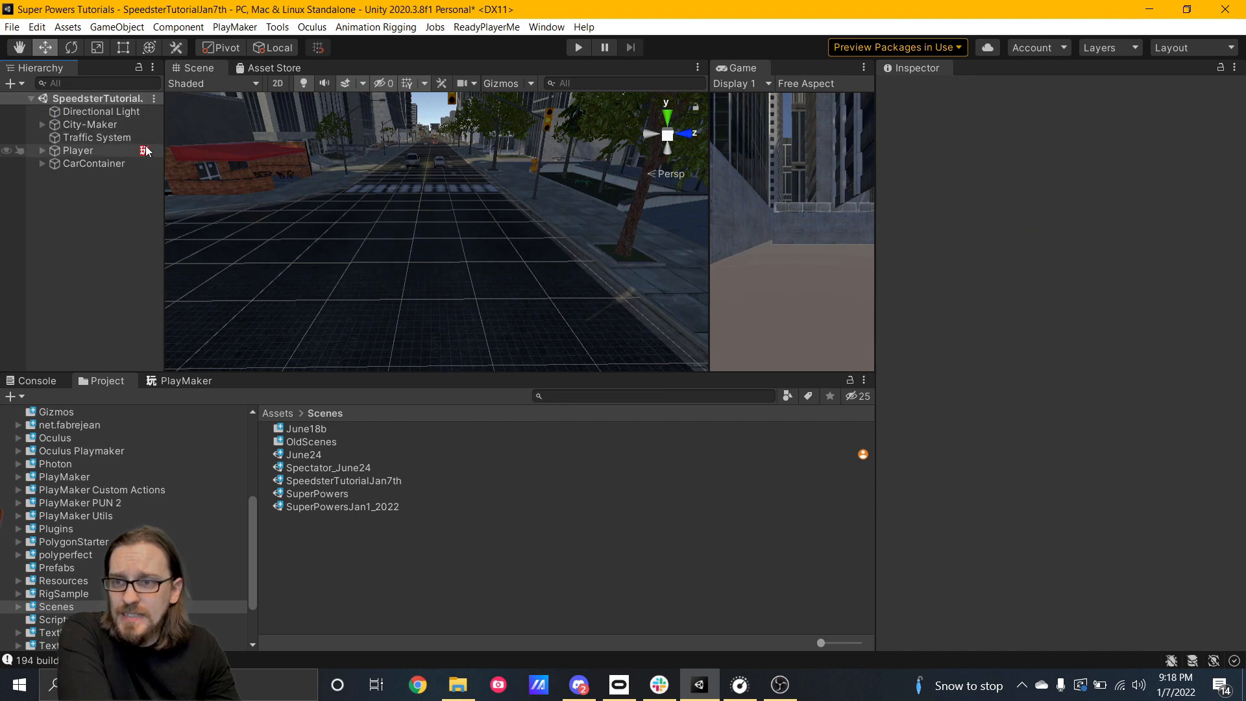
# - Move the Player object to the current street-level view and align it with that view
pyautogui.click(77, 153)
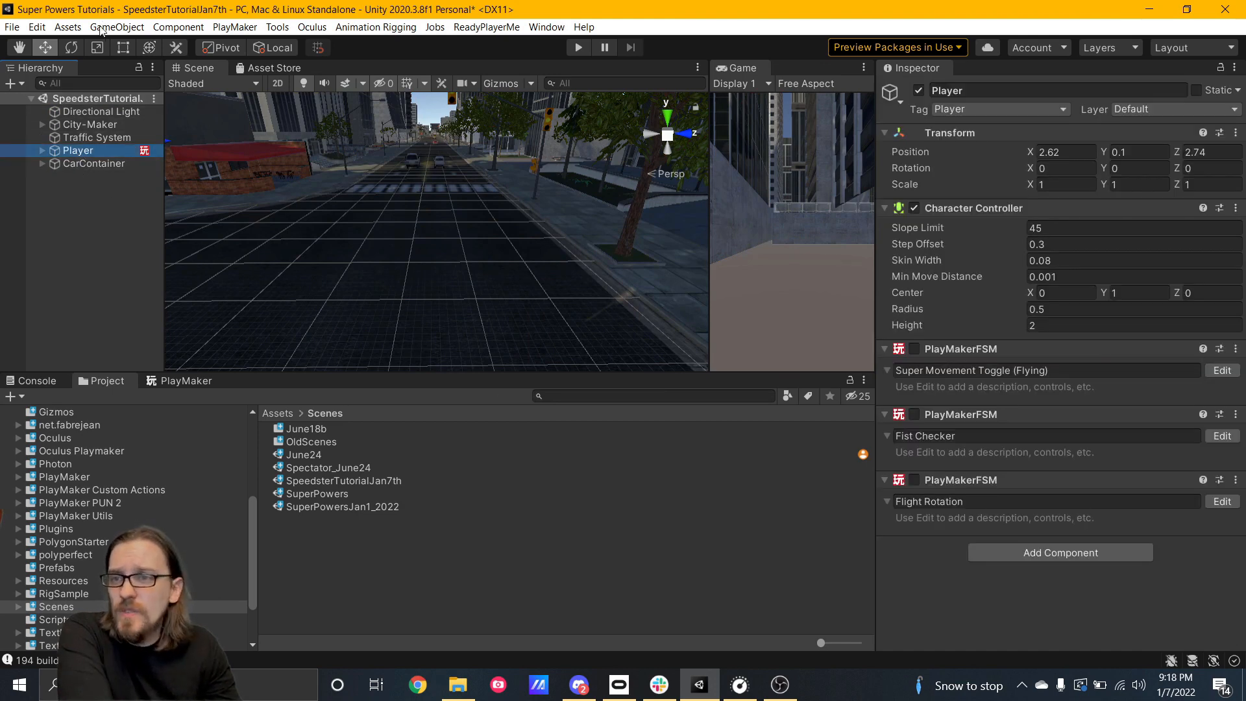
pyautogui.click(102, 29)
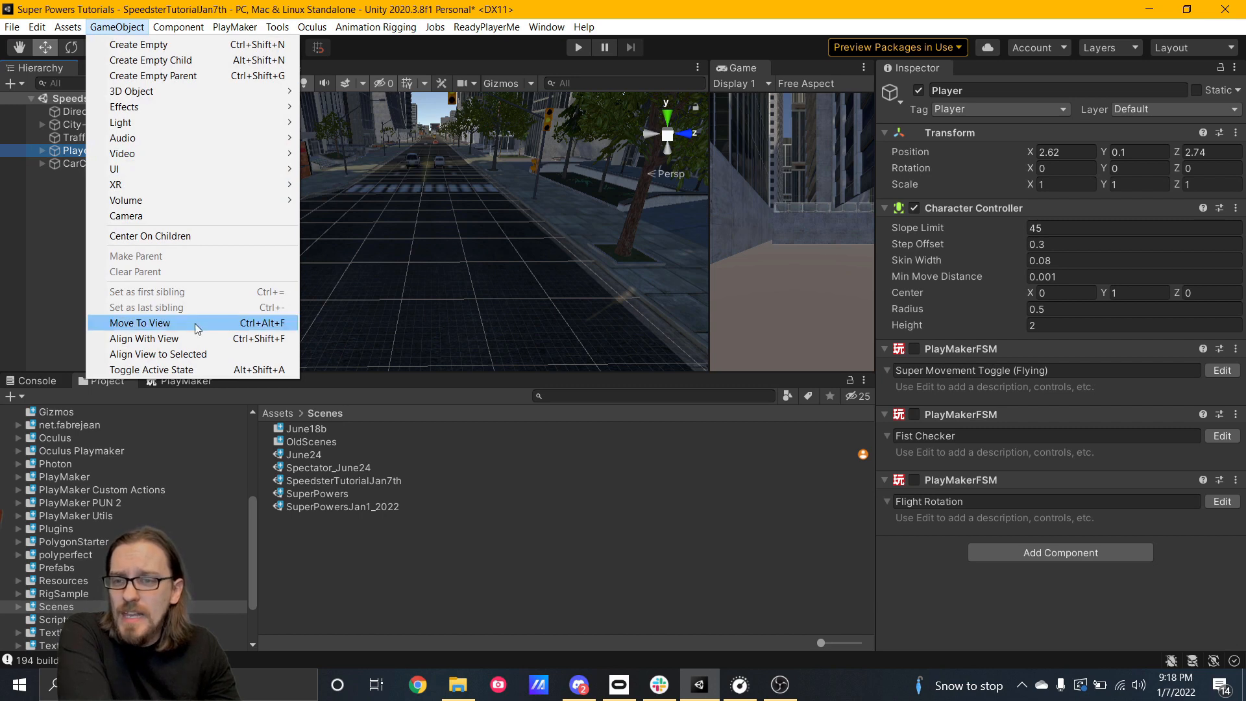
pyautogui.click(196, 324)
pyautogui.click(130, 27)
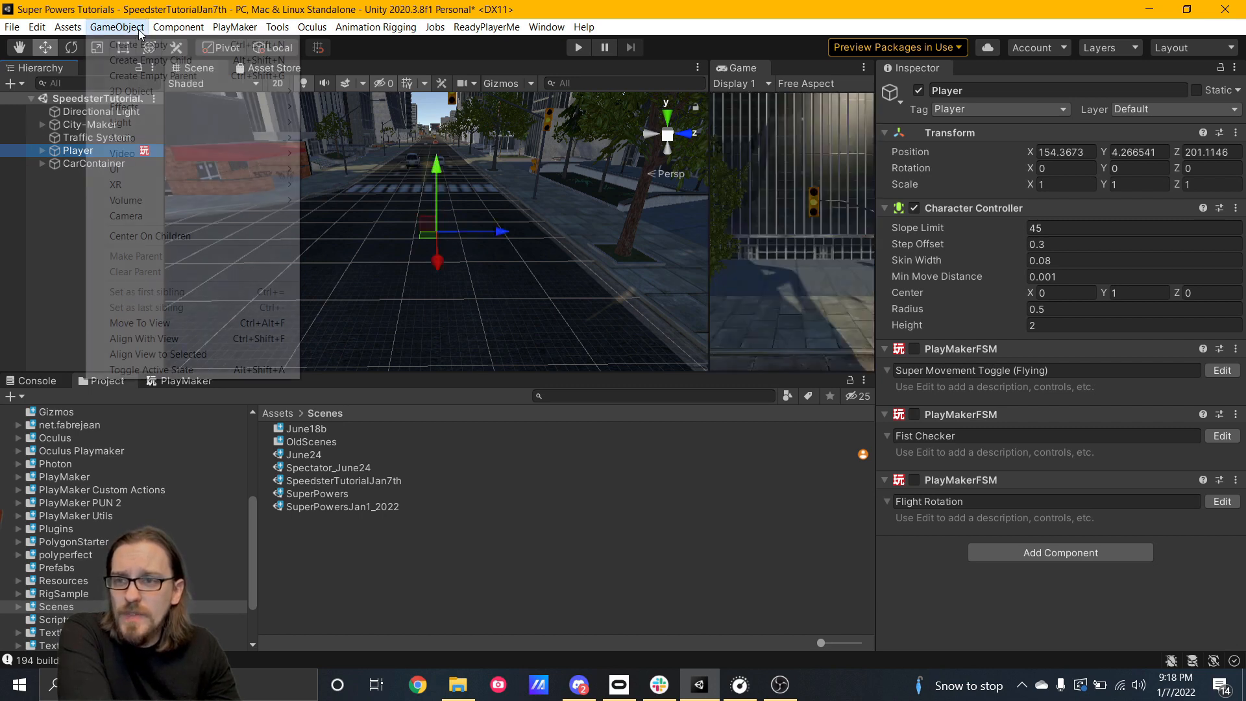
pyautogui.click(156, 339)
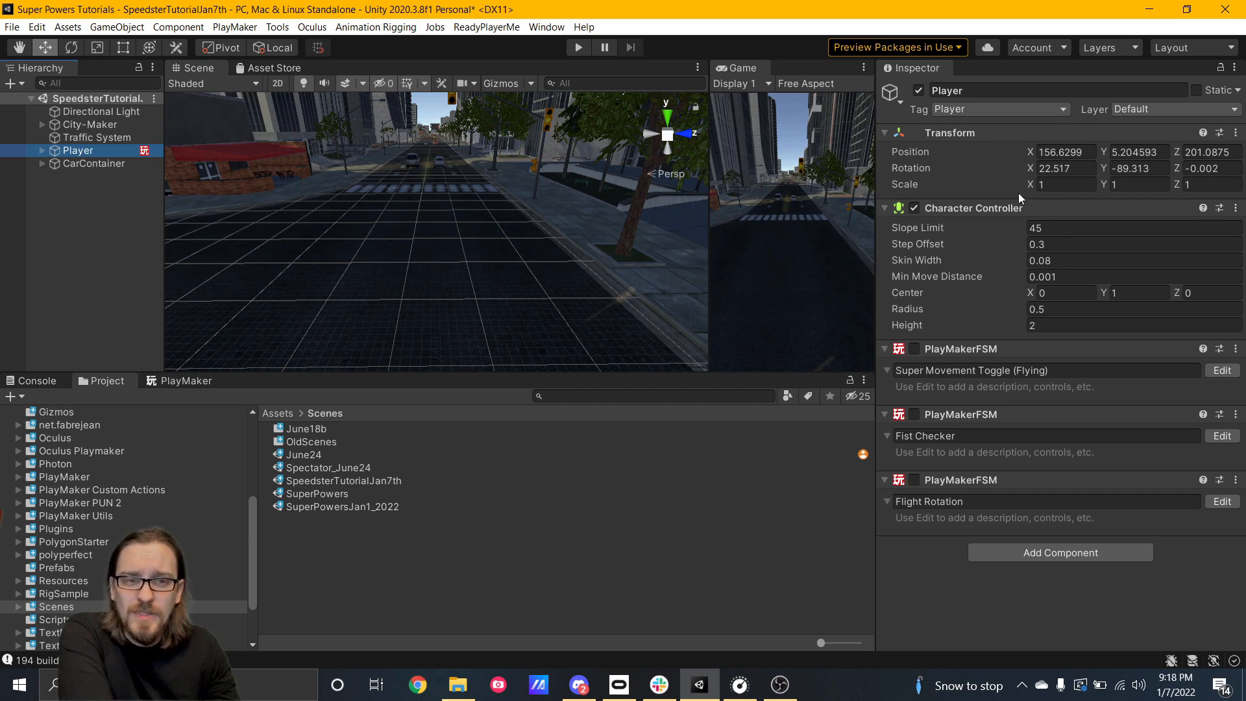
# - Set the Player's rotation to 0 on X, Y and Z, and its Y position to 0
pyautogui.click(1057, 170)
pyautogui.write('0')
pyautogui.press('Tab')
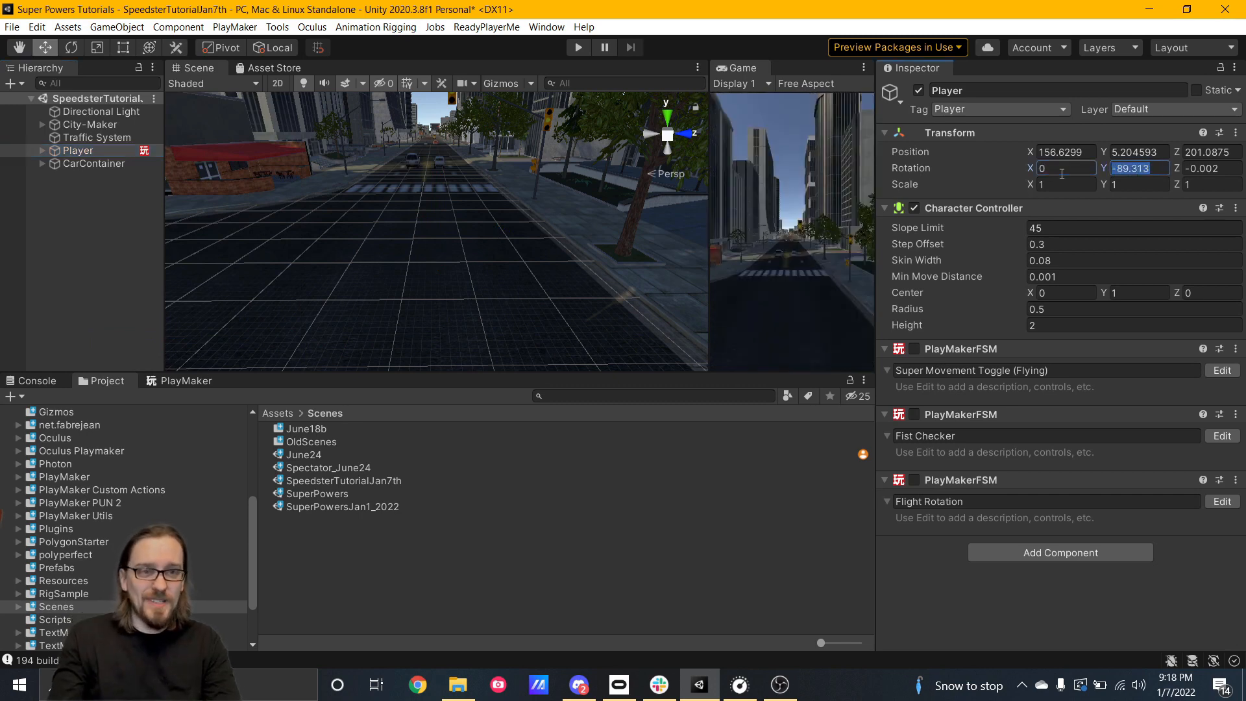
pyautogui.write('0')
pyautogui.press('Tab')
pyautogui.write('0')
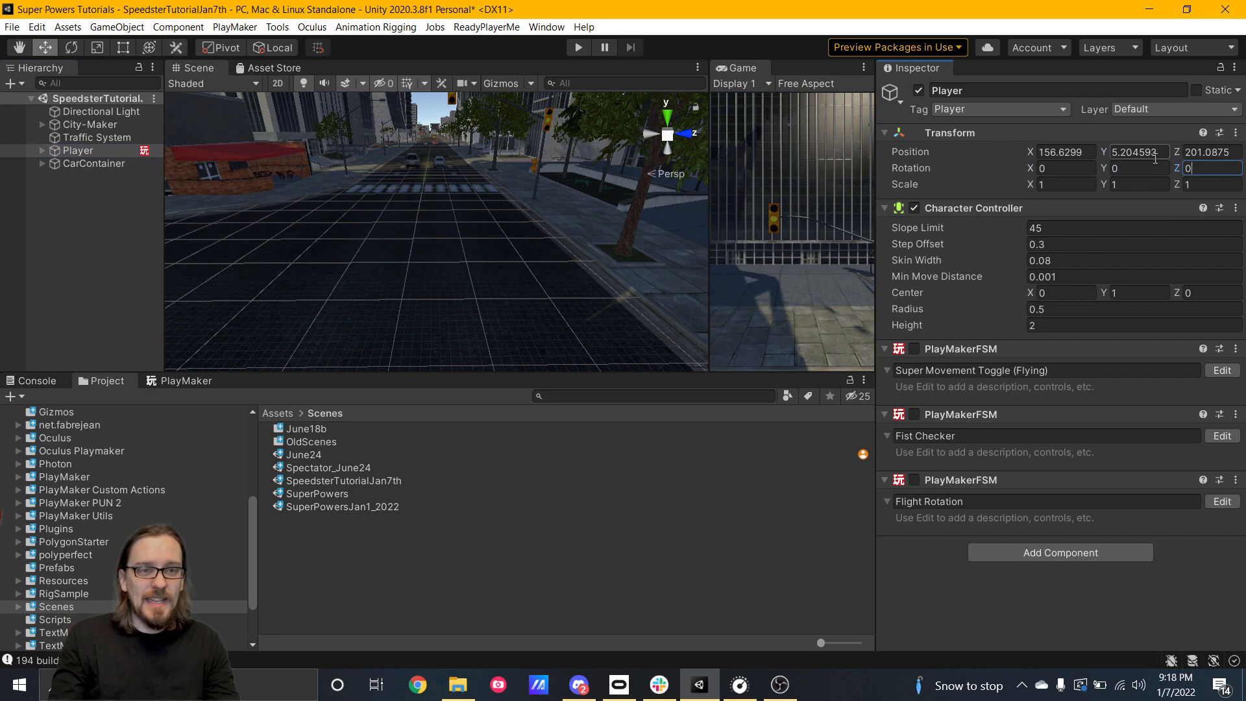
pyautogui.click(1156, 159)
pyautogui.write('0')
# - Try a Y rotation of 90 for the Player, and set it to -90 instead so it faces along the street
pyautogui.moveTo(394, 207); pyautogui.dragTo(486, 195, button='right')
pyautogui.press('s')
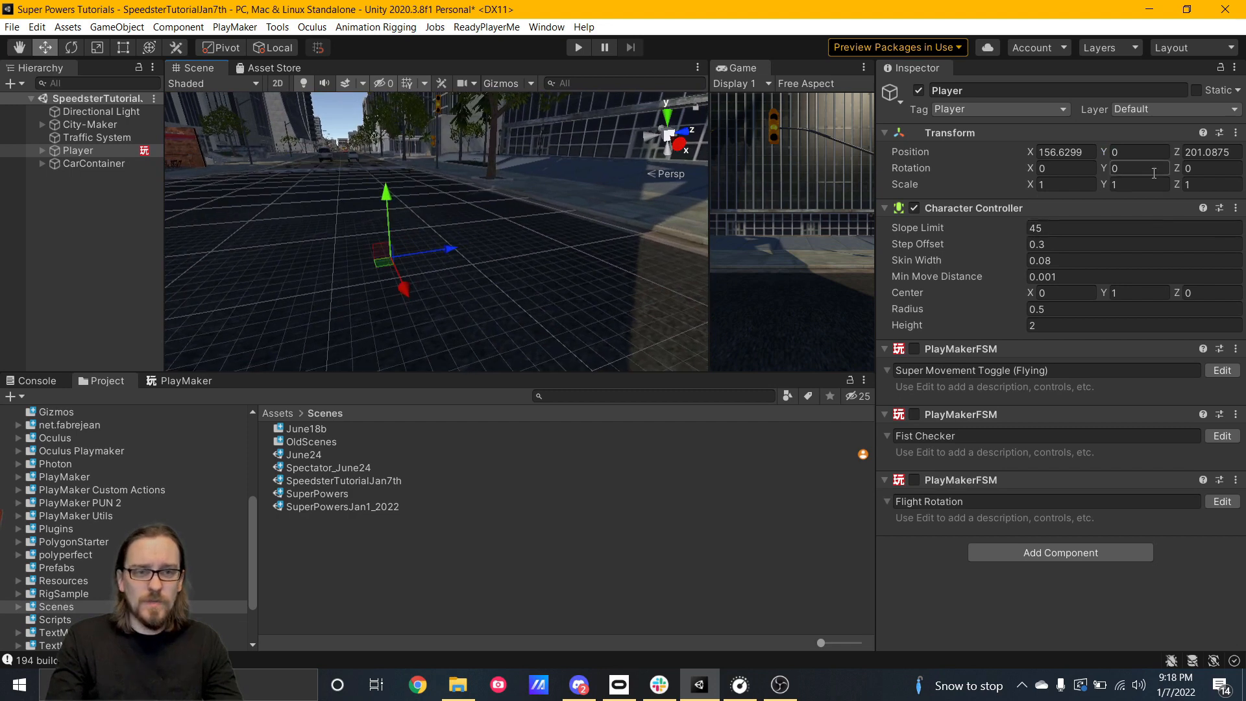
pyautogui.write('90')
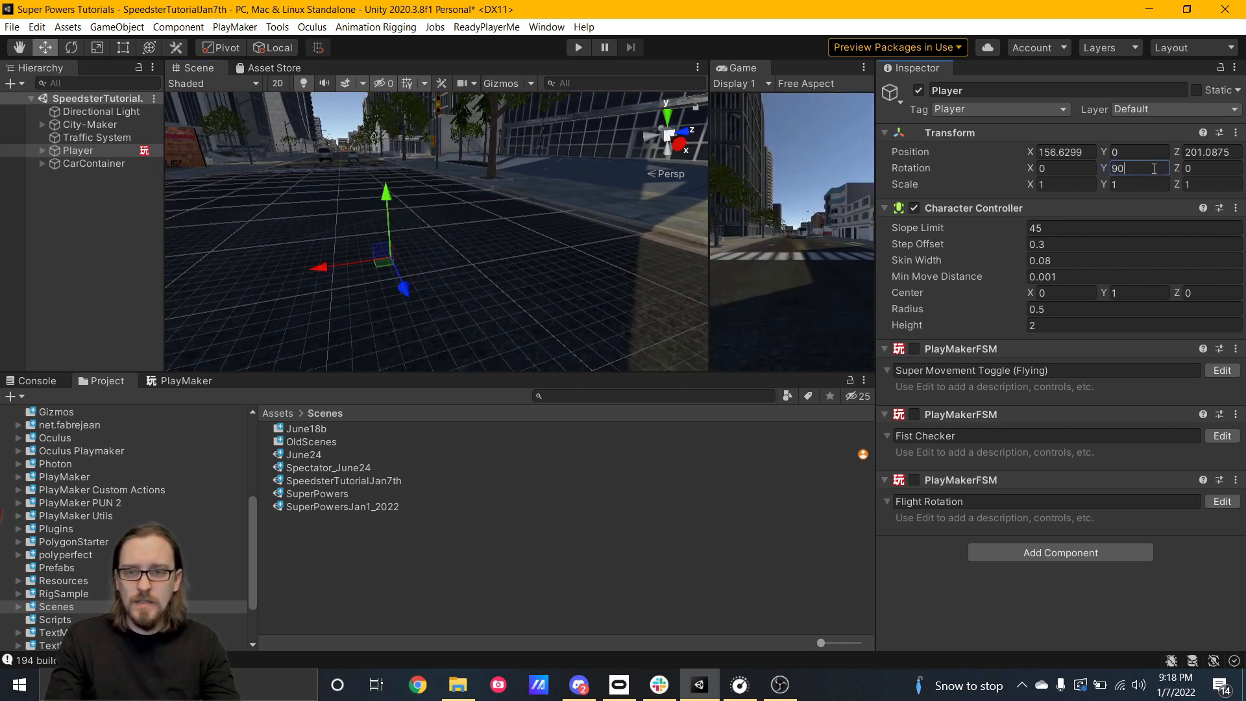
pyautogui.write('-90')
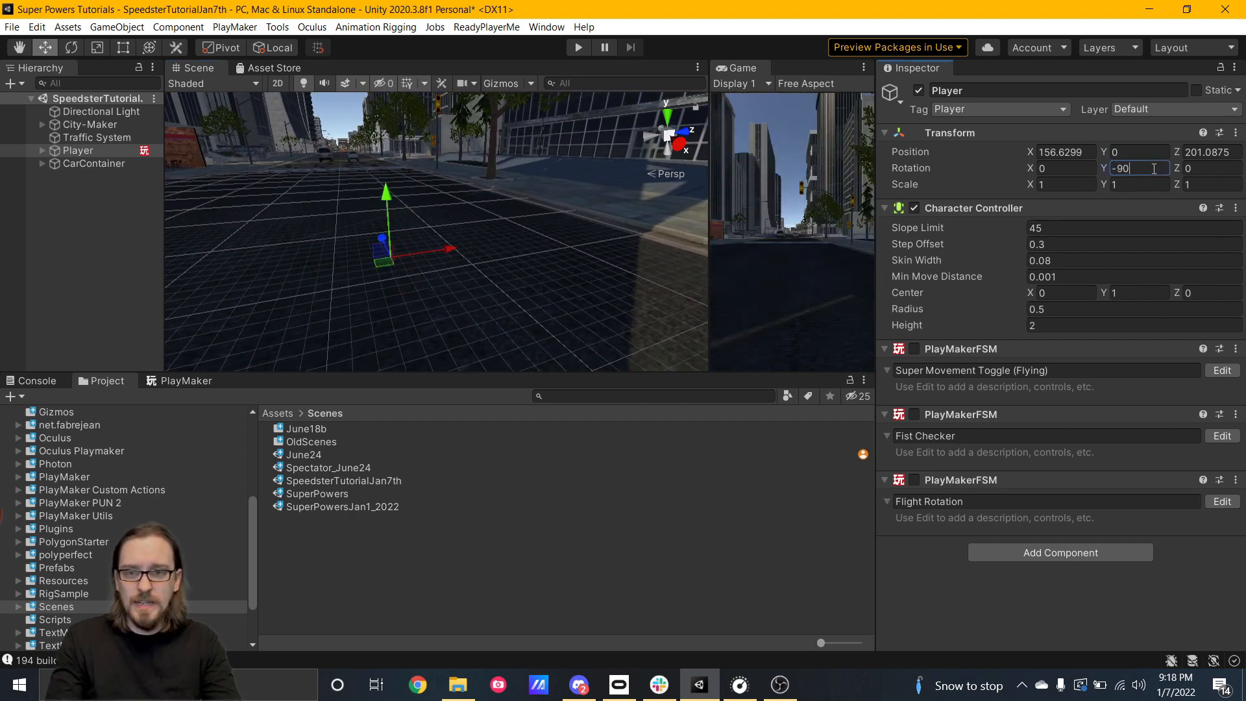
# - Turn on the scene gizmos and check the Player's capsule and camera placement on the street
pyautogui.moveTo(429, 207); pyautogui.dragTo(310, 183, button='right')
pyautogui.click(501, 83)
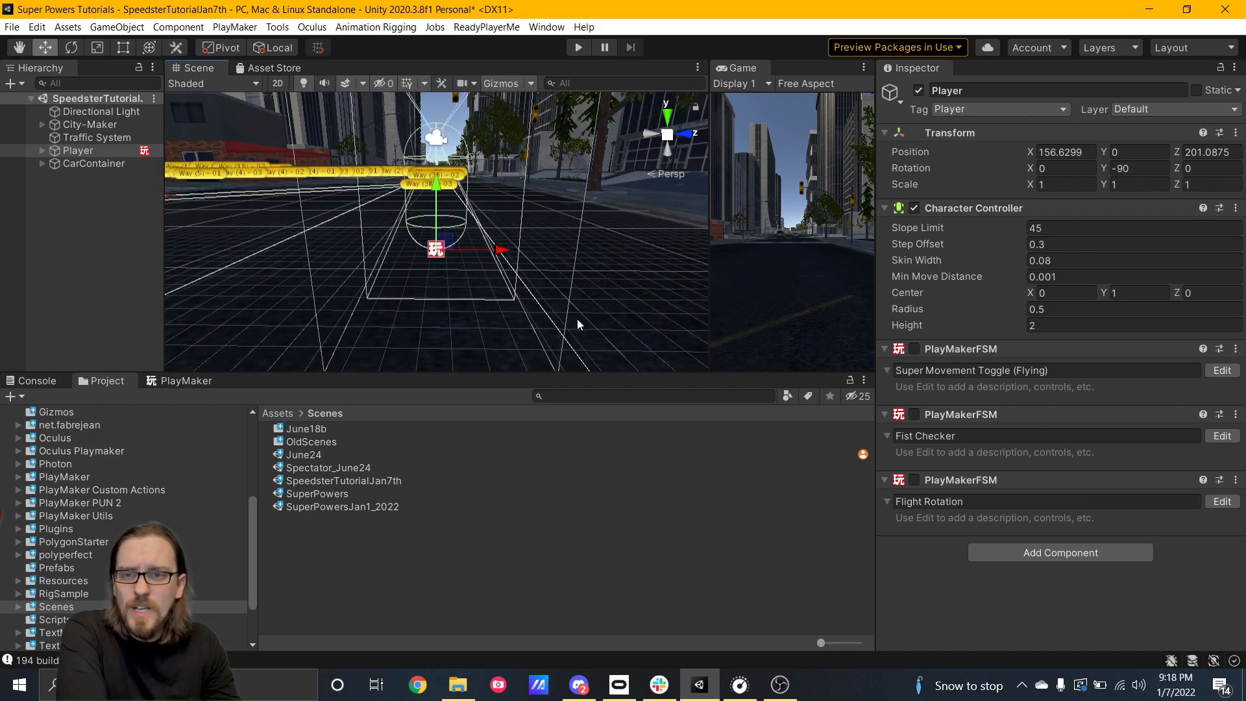
pyautogui.keyDown('alt'); pyautogui.moveTo(537, 271); pyautogui.dragTo(275, 255); pyautogui.keyUp('alt')
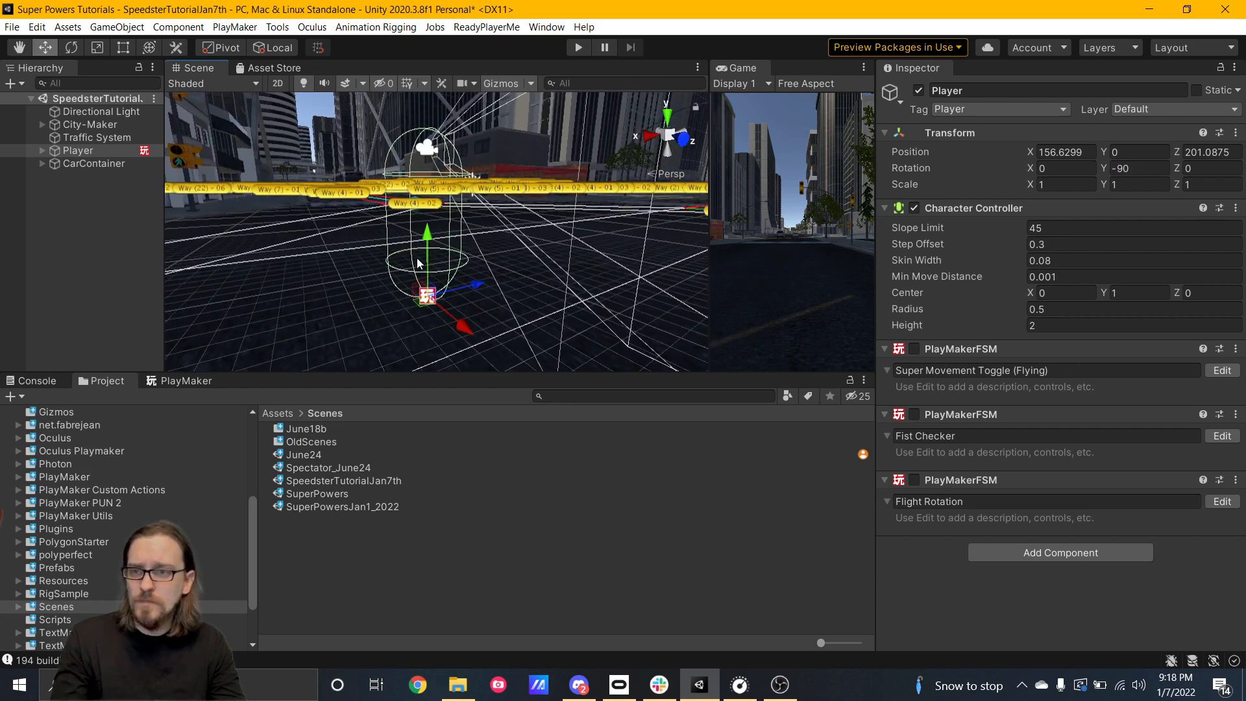
pyautogui.scroll(3, 438, 310)
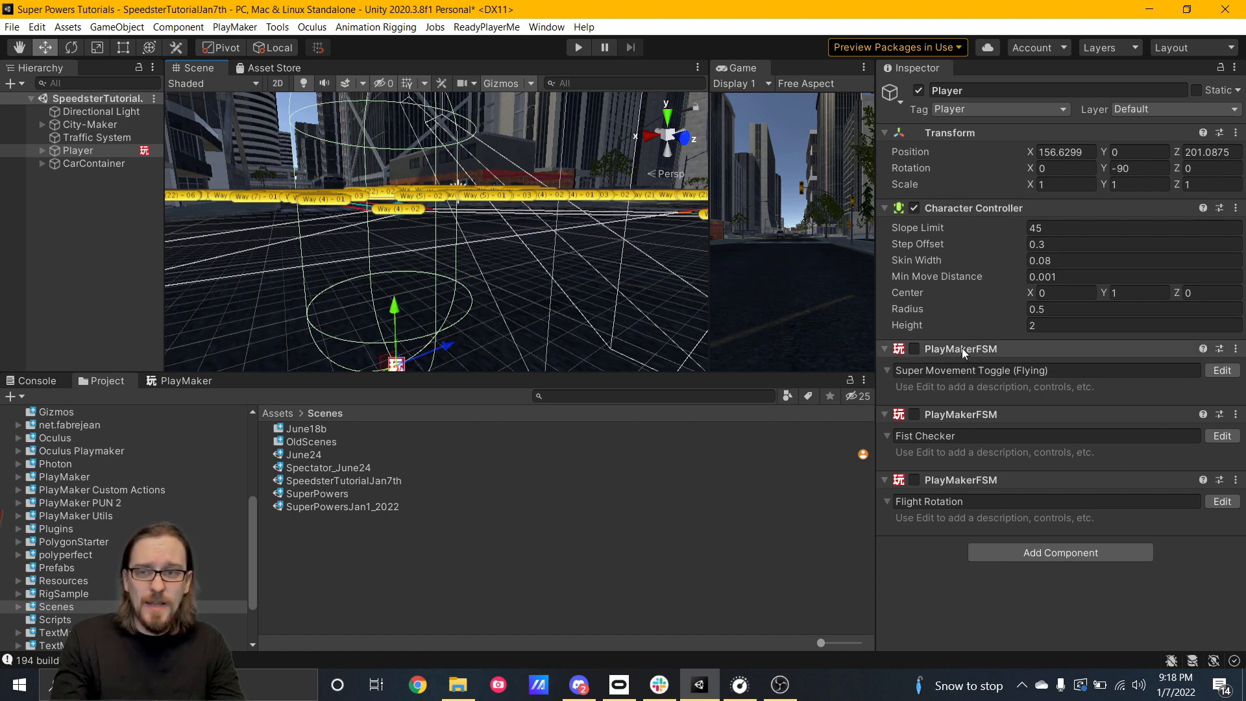
# - Expand the Player's hierarchy and remove its Super Movement Toggle (Flying), Fist Checker and Flight Rotation PlayMakerFSM components
pyautogui.click(42, 150)
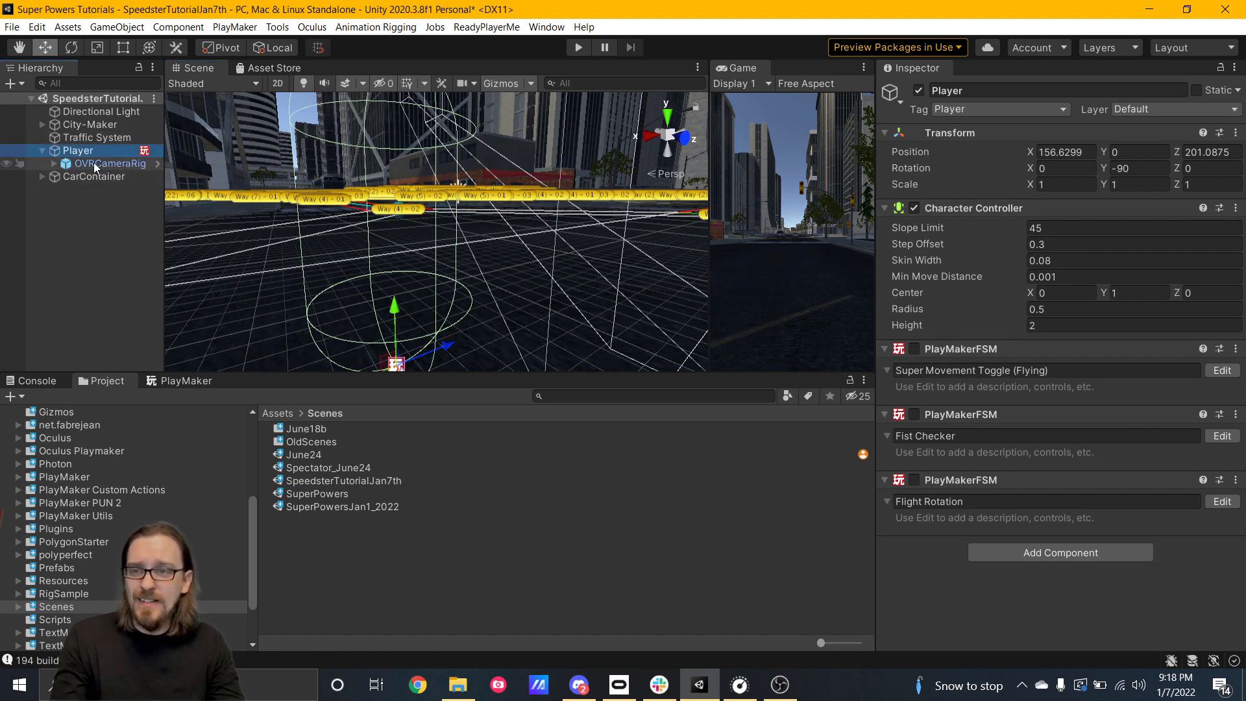
pyautogui.click(54, 163)
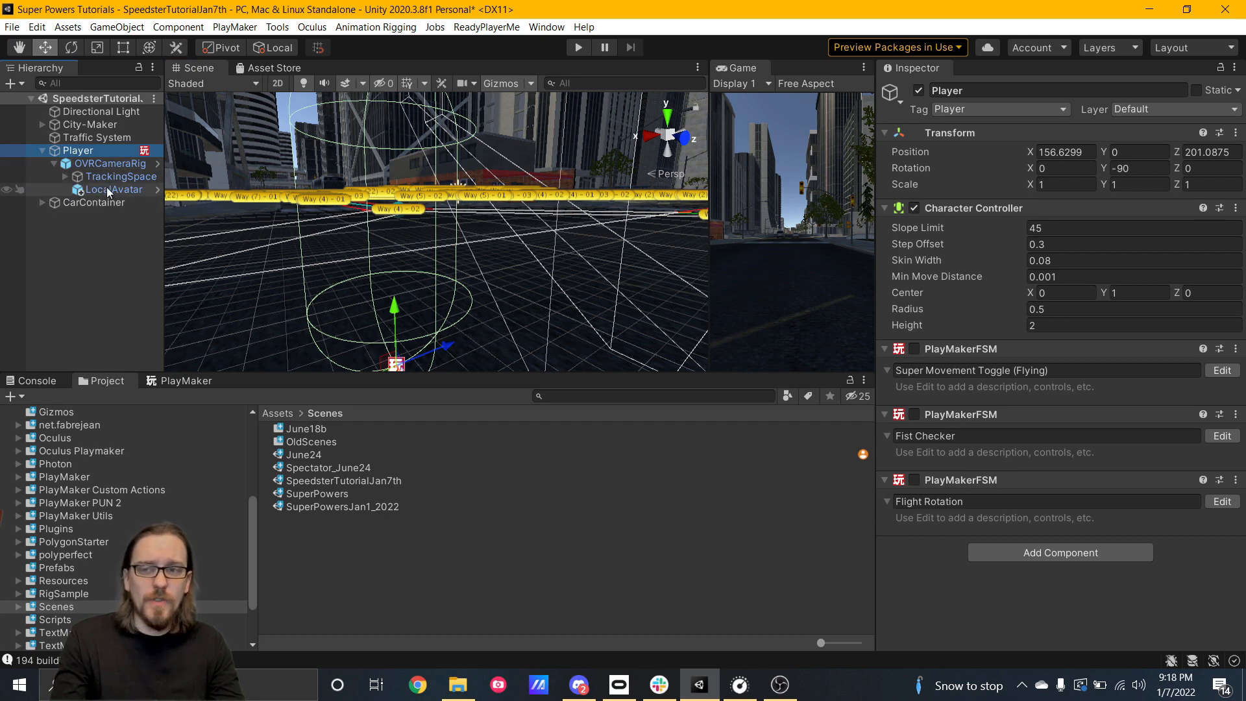
pyautogui.rightClick(960, 350)
pyautogui.click(1024, 378)
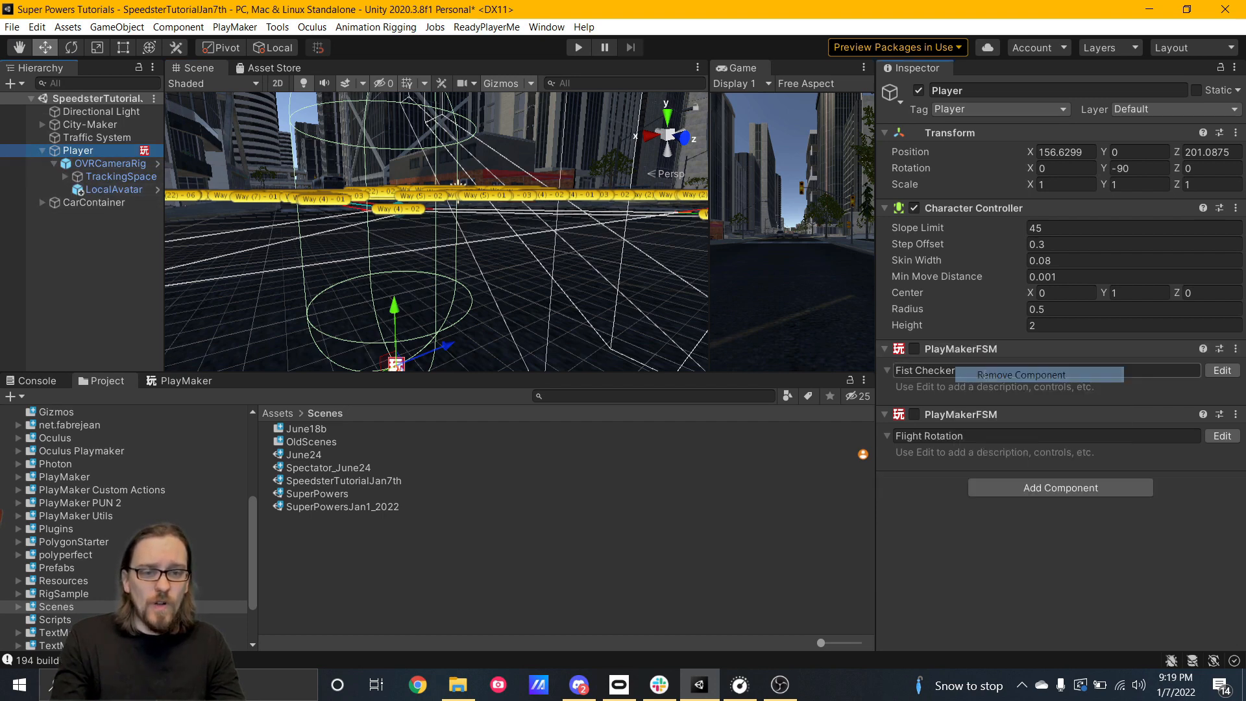
pyautogui.rightClick(960, 351)
pyautogui.click(1019, 378)
pyautogui.rightClick(958, 346)
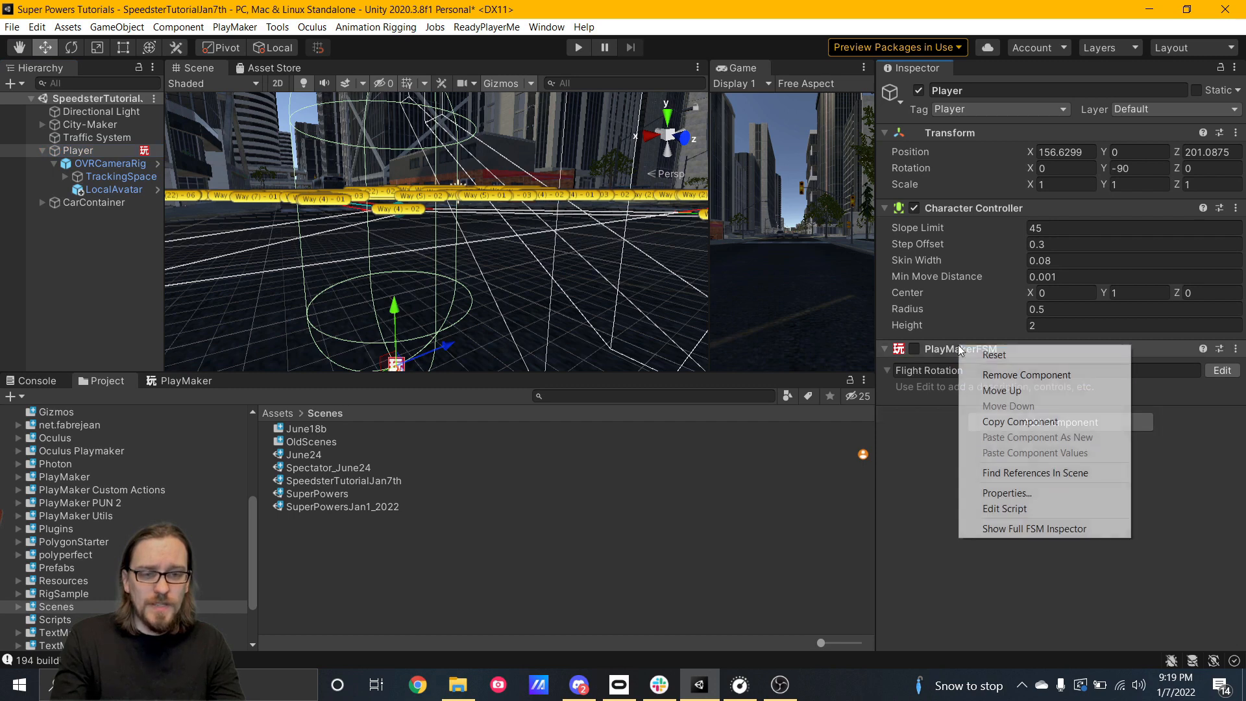
pyautogui.click(1007, 376)
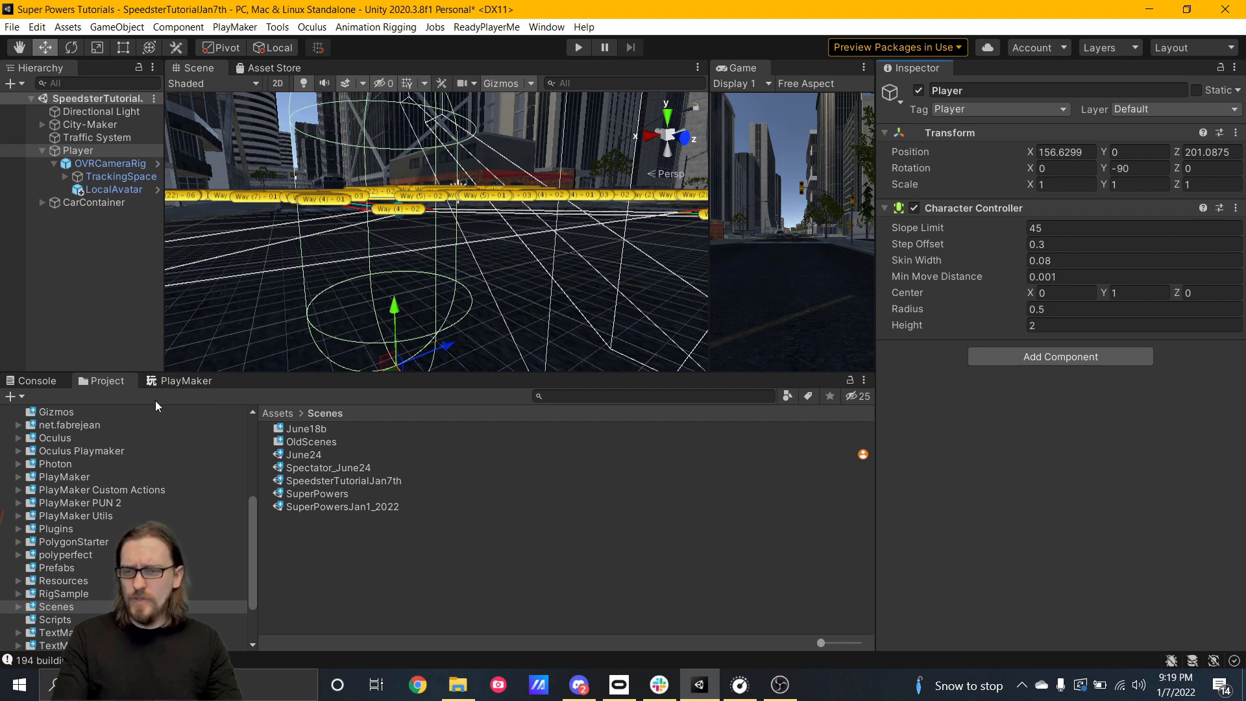
pyautogui.click(163, 380)
pyautogui.click(92, 151)
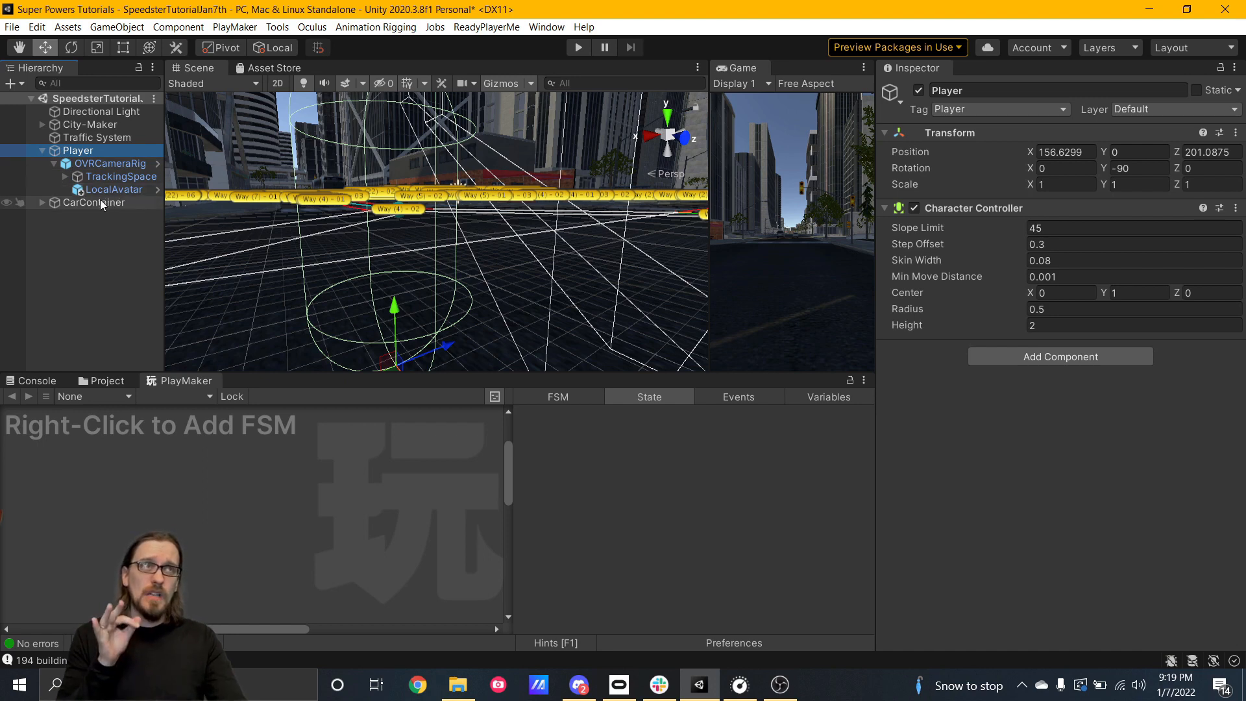
pyautogui.click(103, 382)
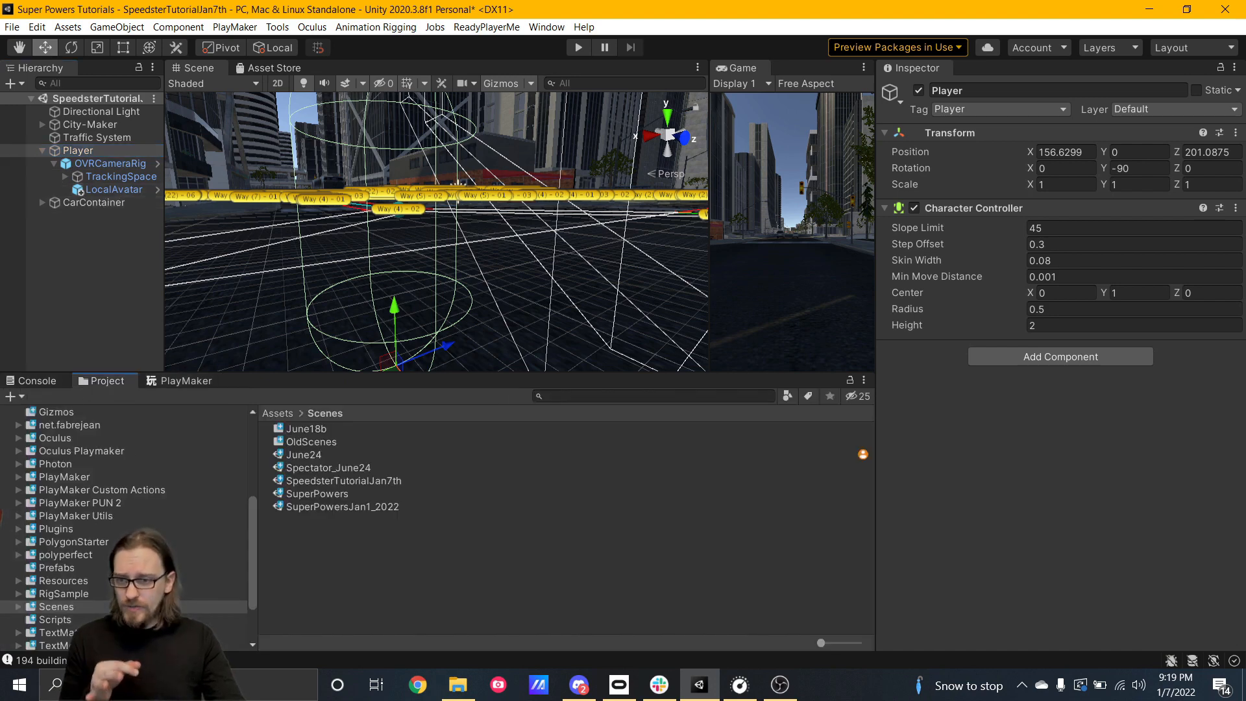
pyautogui.scroll(-2, 130, 519)
pyautogui.scroll(5, 104, 594)
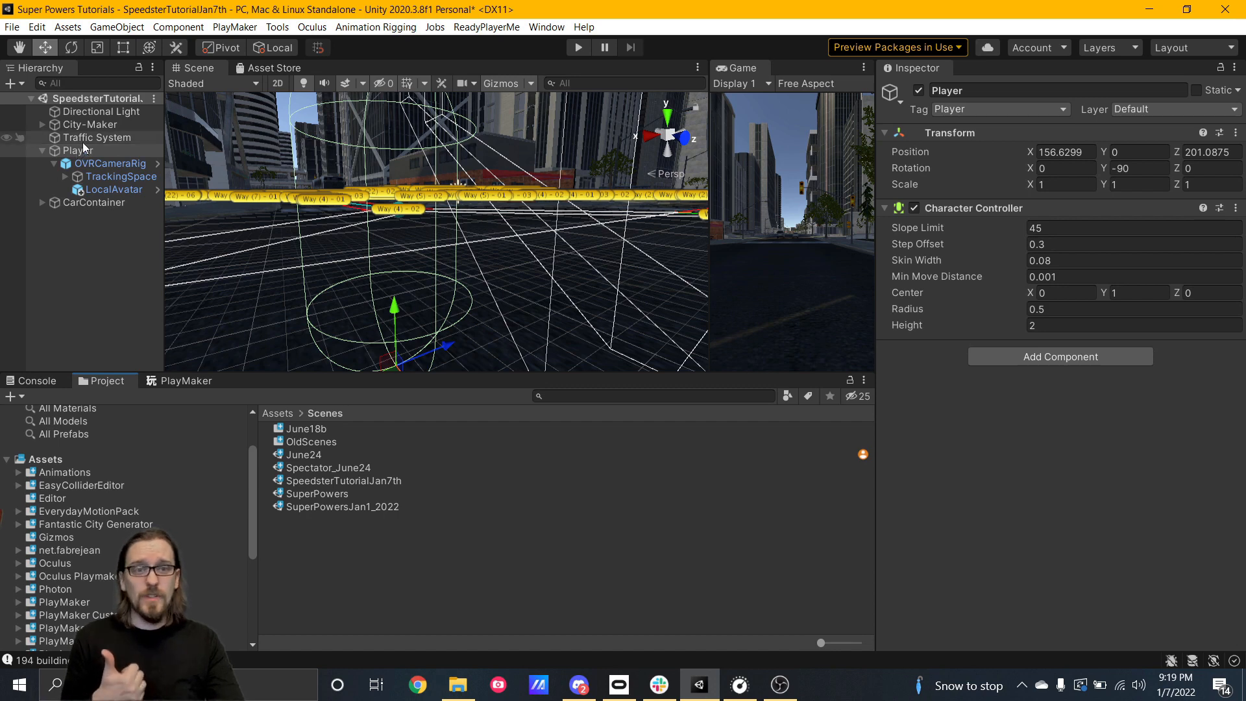
# - Examine in the scene where the OVRCameraRig sits relative to the Player's character controller capsule and the ground
pyautogui.click(104, 163)
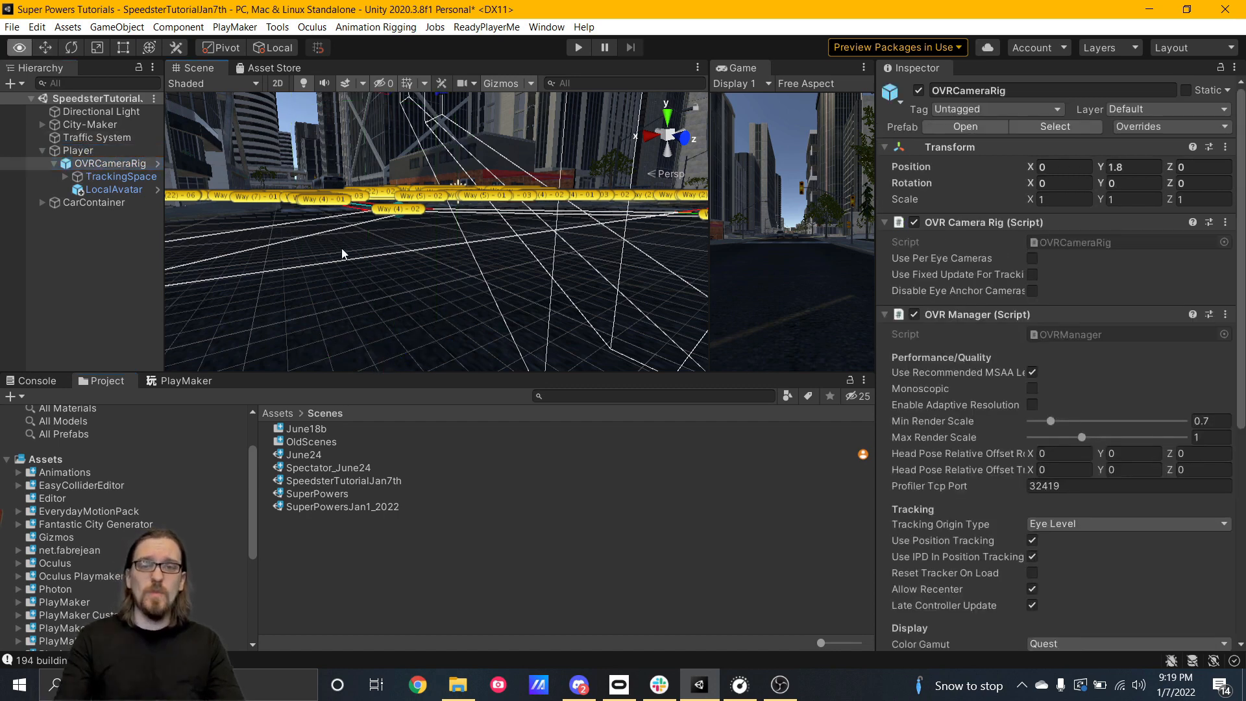
pyautogui.press('f')
pyautogui.keyDown('alt'); pyautogui.moveTo(458, 206); pyautogui.dragTo(261, 267); pyautogui.keyUp('alt')
pyautogui.press('w')
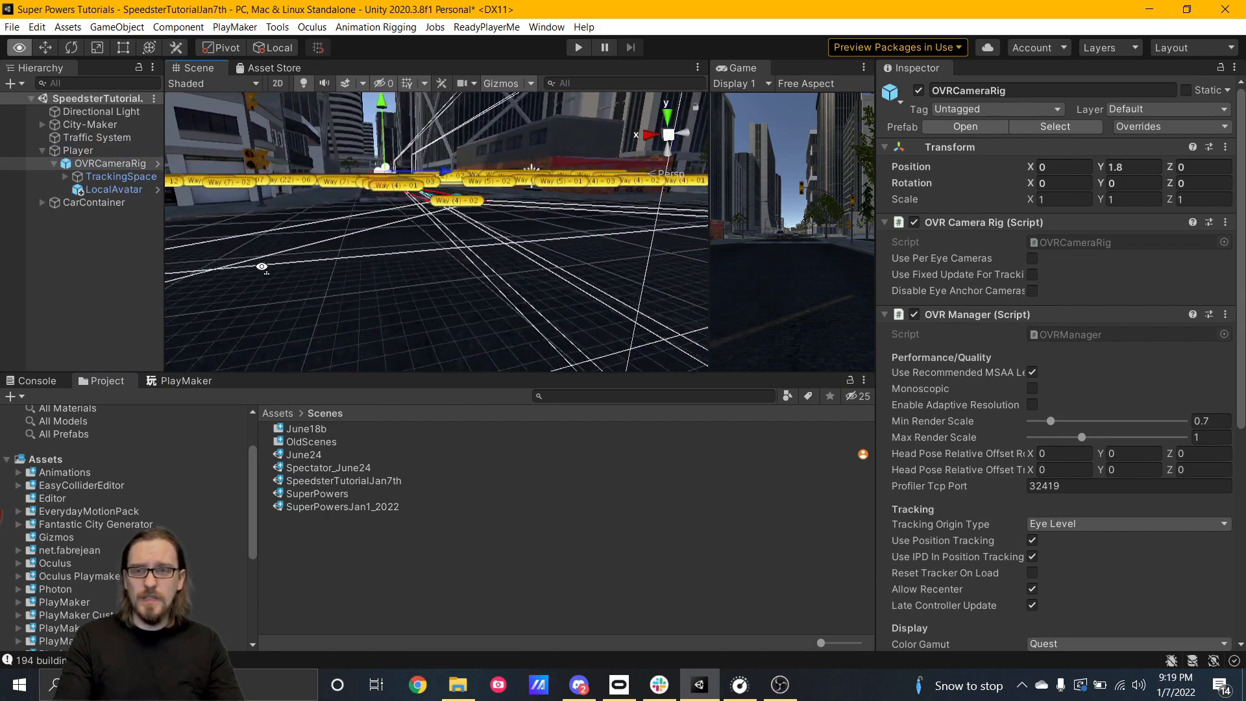
pyautogui.press('s')
pyautogui.press('e')
pyautogui.keyDown('alt'); pyautogui.moveTo(262, 266); pyautogui.dragTo(424, 335); pyautogui.keyUp('alt')
pyautogui.moveTo(424, 335); pyautogui.dragTo(382, 318, button='right')
pyautogui.press('d')
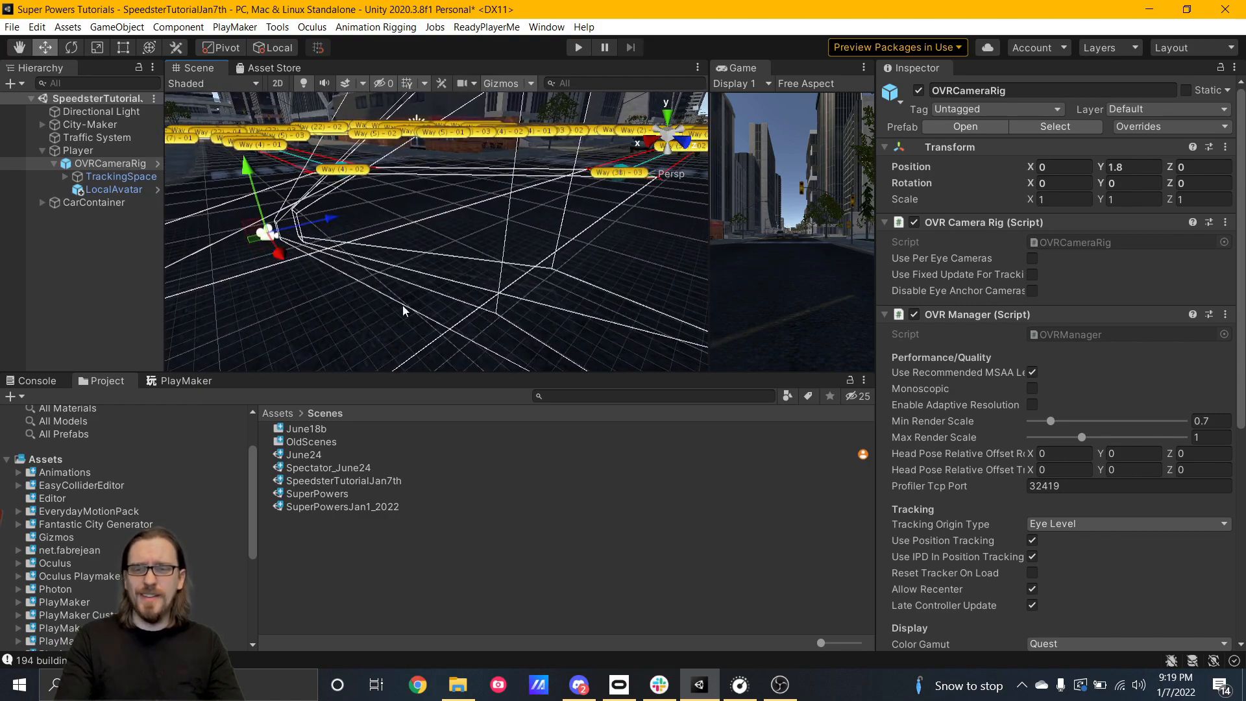
pyautogui.moveTo(421, 268); pyautogui.dragTo(381, 276, button='right')
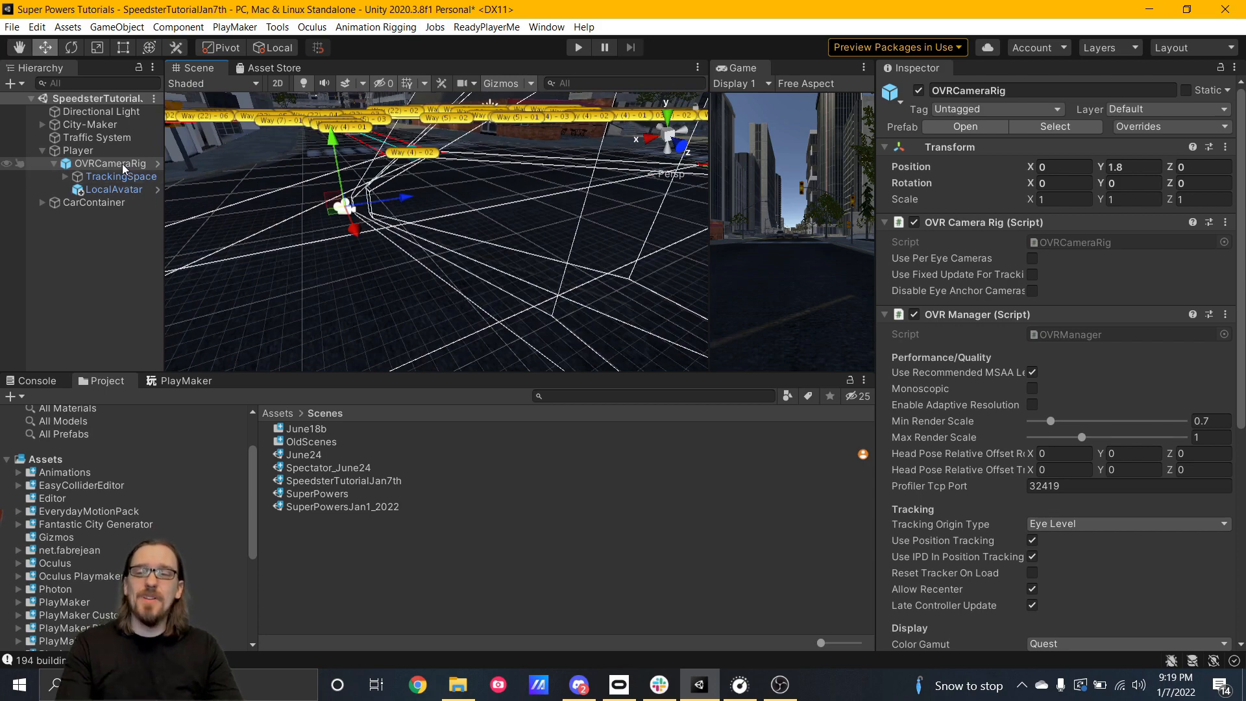
pyautogui.click(78, 151)
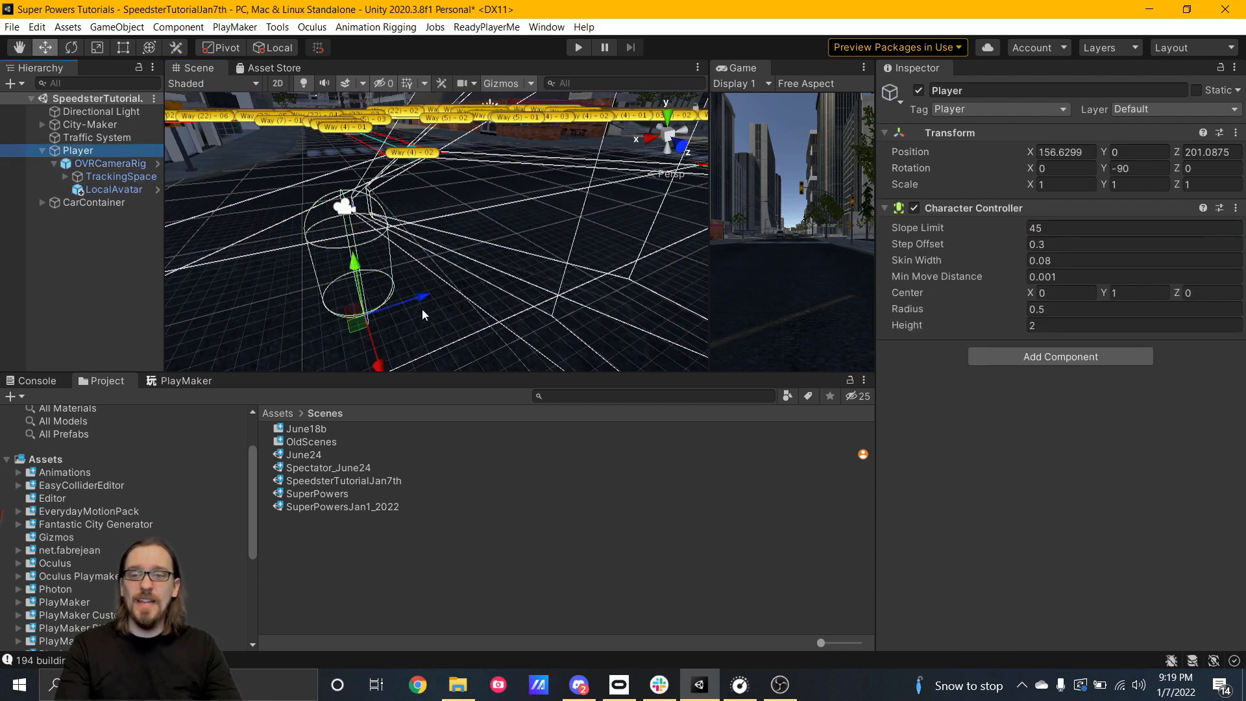
pyautogui.moveTo(409, 340); pyautogui.dragTo(293, 271, button='right')
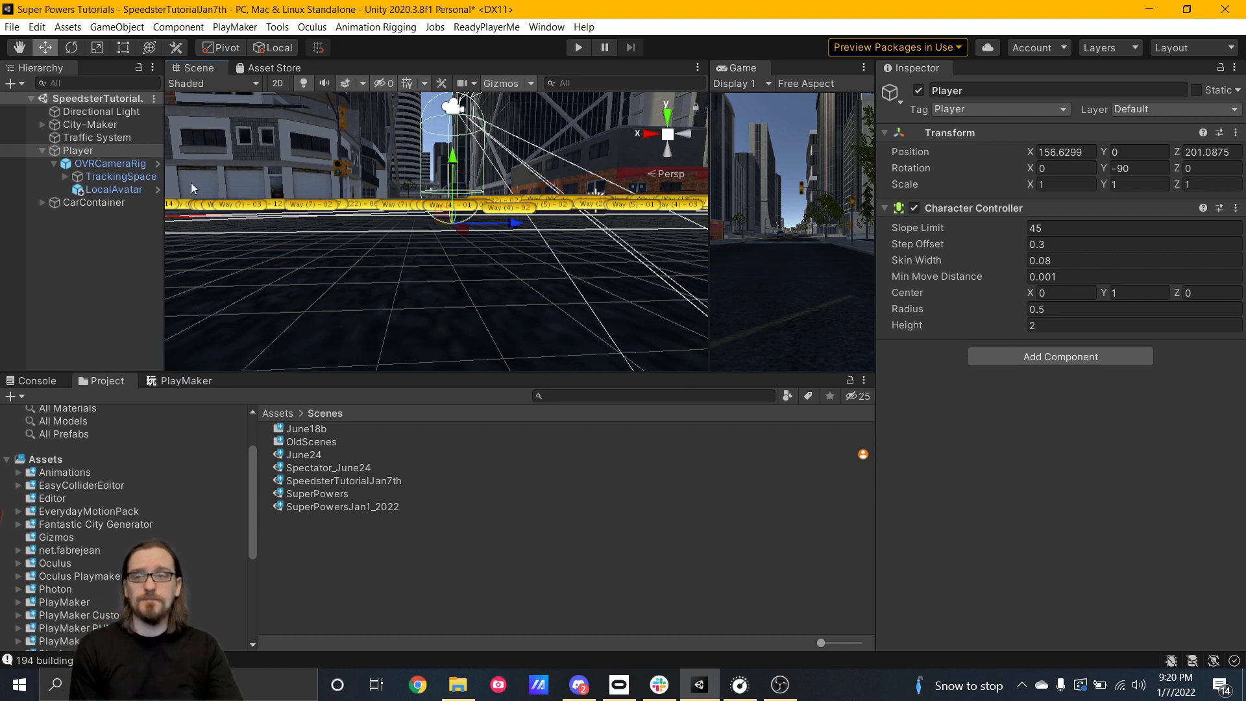
# - Review the OVRCameraRig's position and the Tracking Origin Type options of its OVR Manager
pyautogui.click(103, 166)
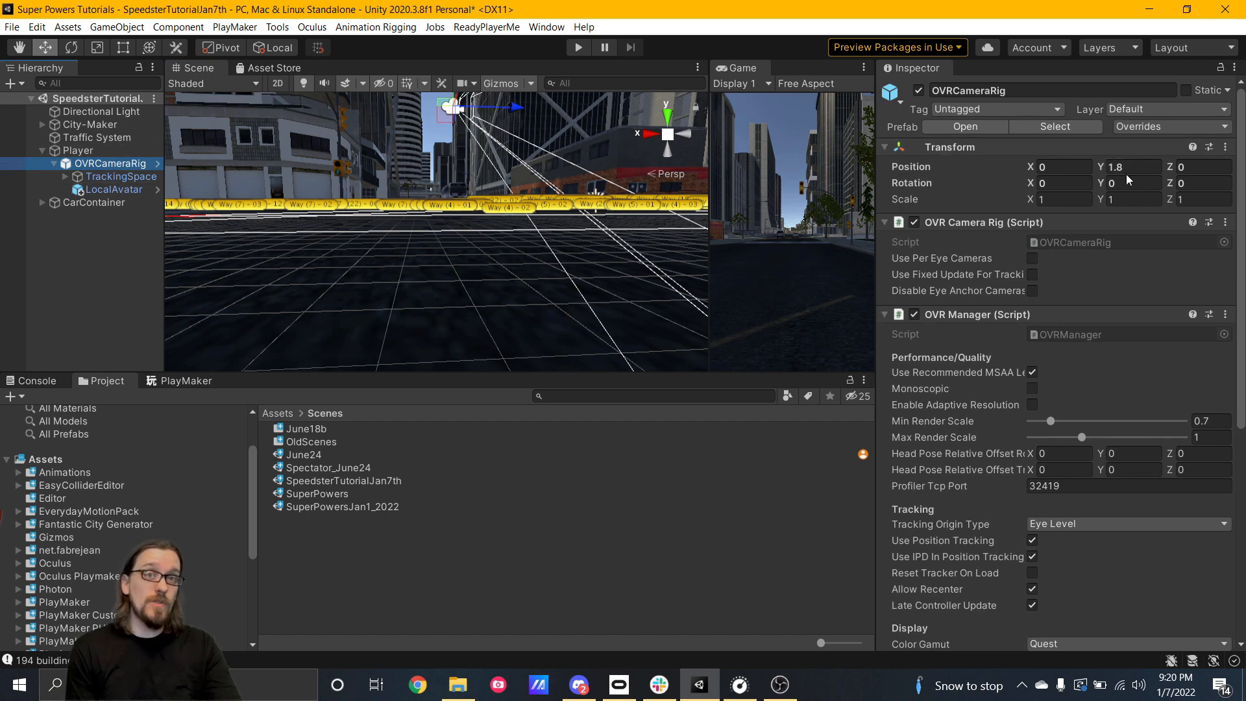
pyautogui.scroll(-3, 1099, 372)
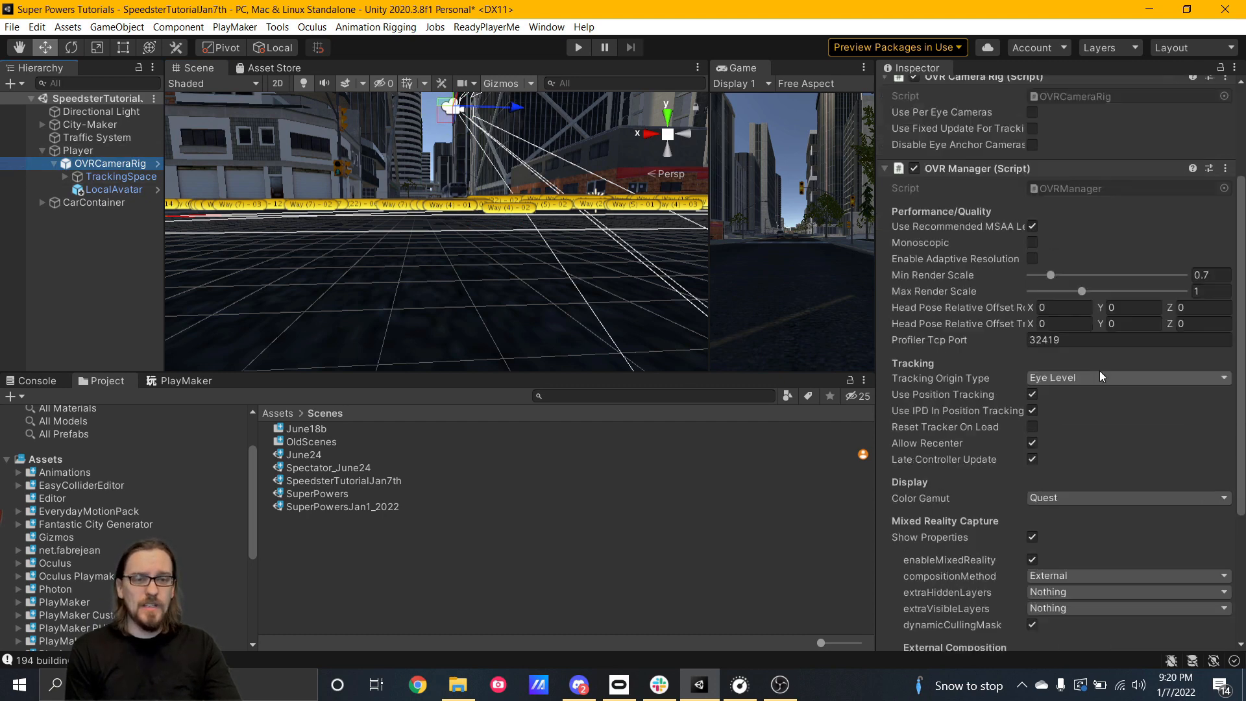
pyautogui.click(1143, 378)
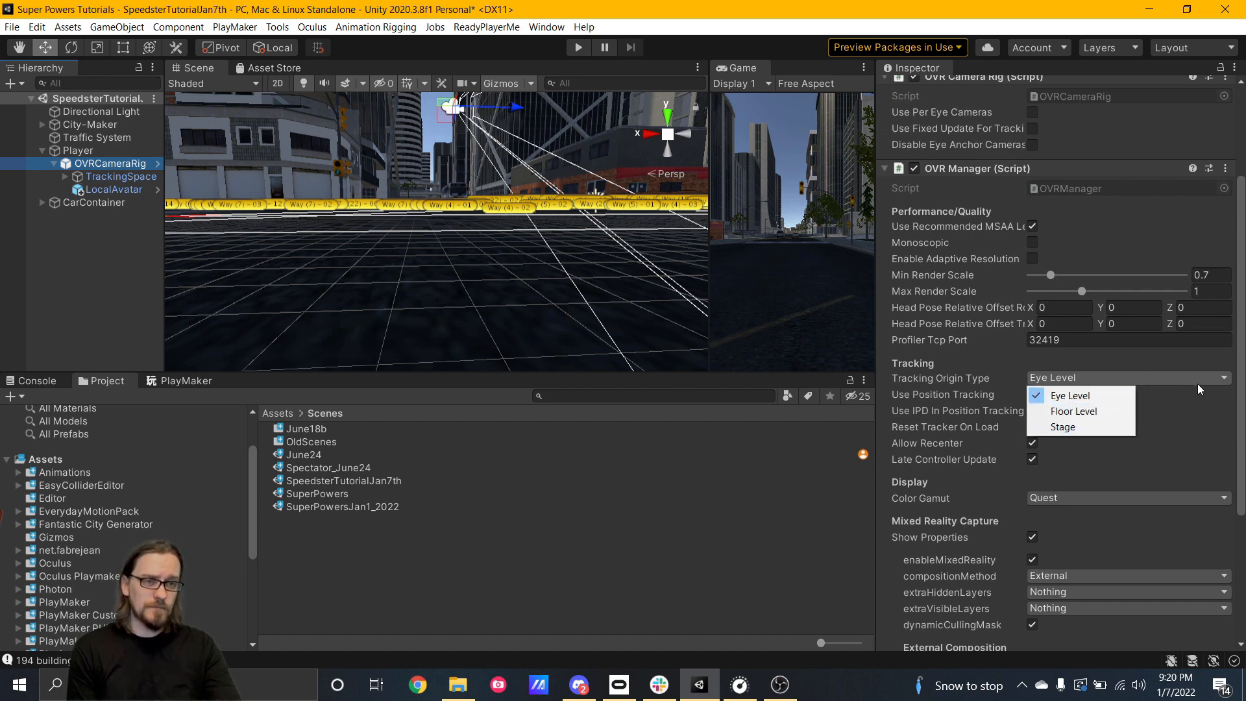
pyautogui.click(1241, 367)
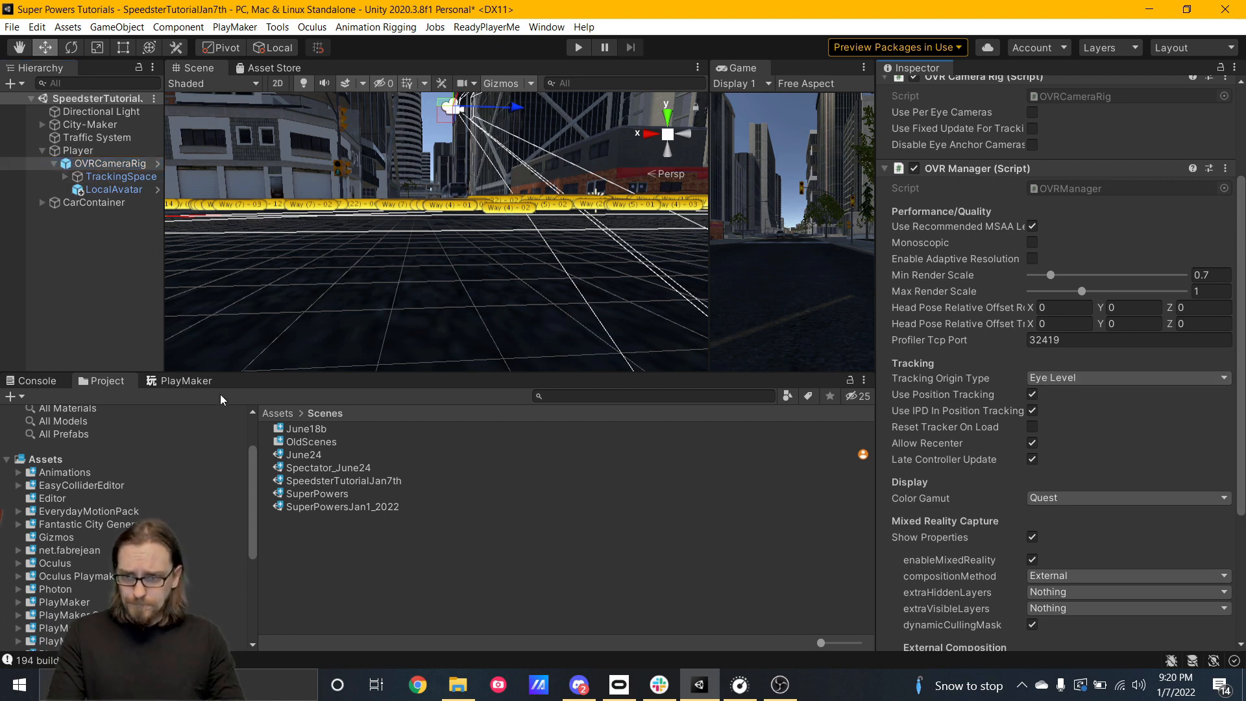
# - Add a new PlayMaker FSM to the Player object and name it Movement
pyautogui.click(187, 381)
pyautogui.click(91, 152)
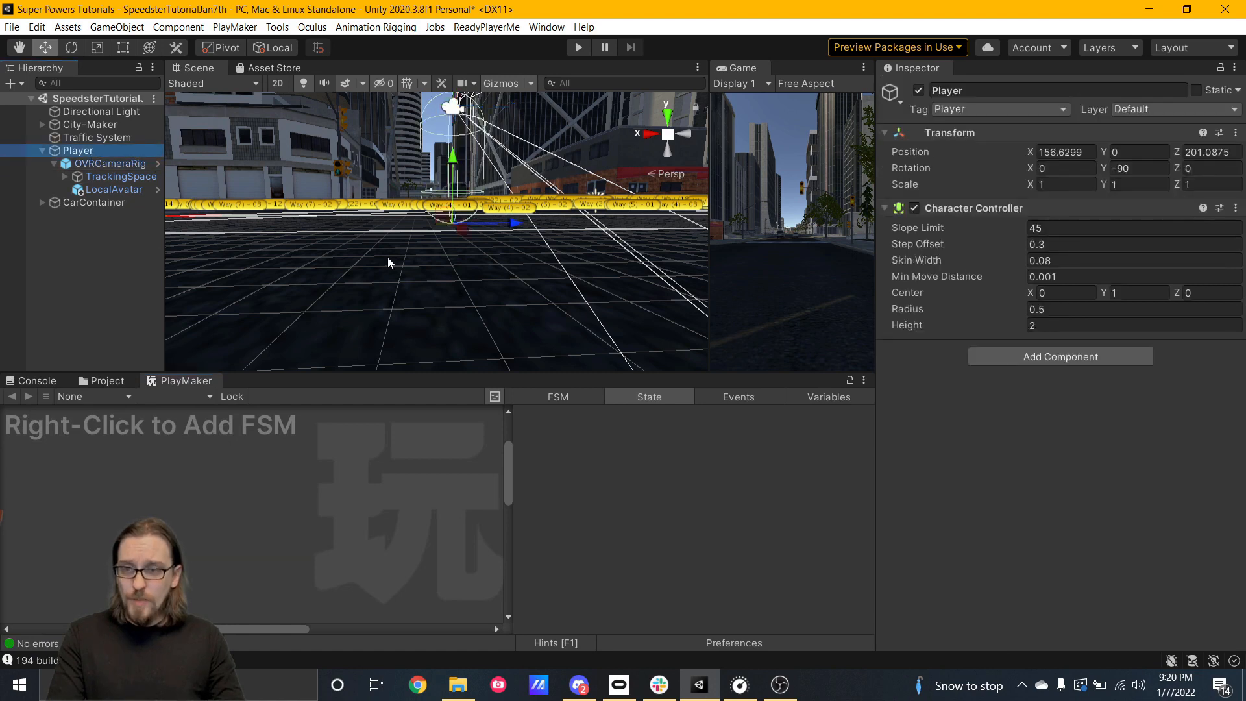
pyautogui.rightClick(152, 442)
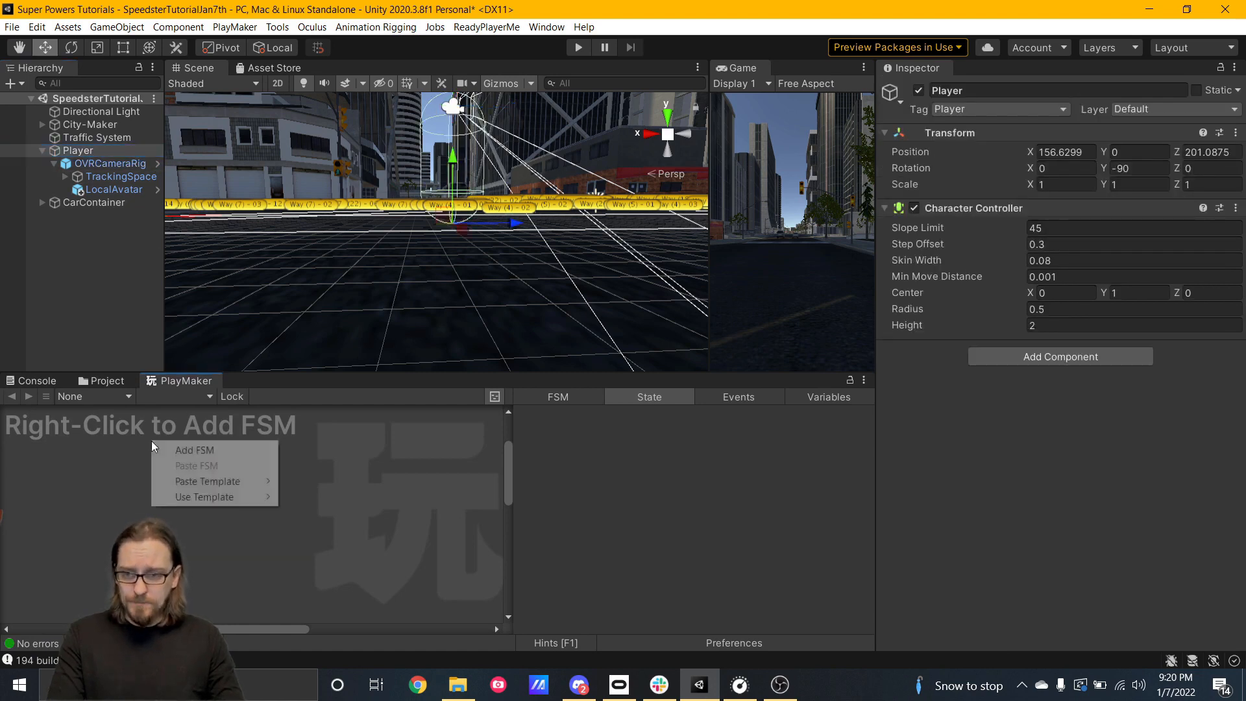
pyautogui.click(185, 450)
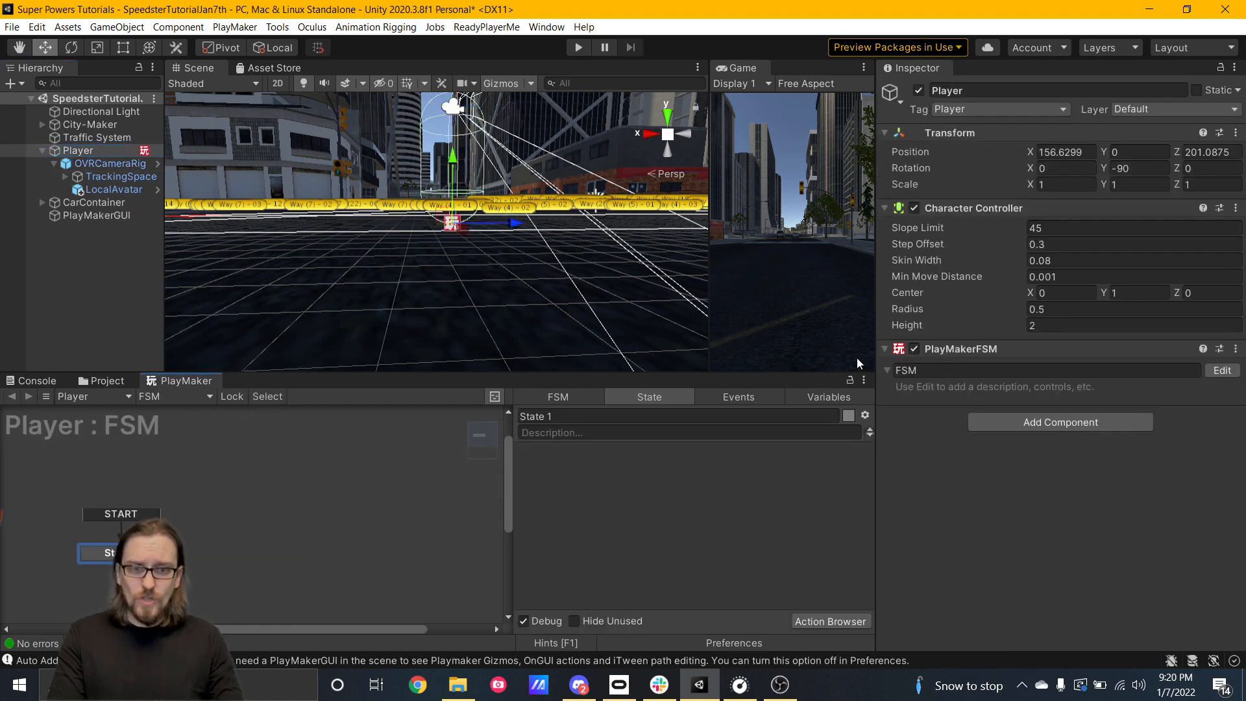
pyautogui.write('MO')
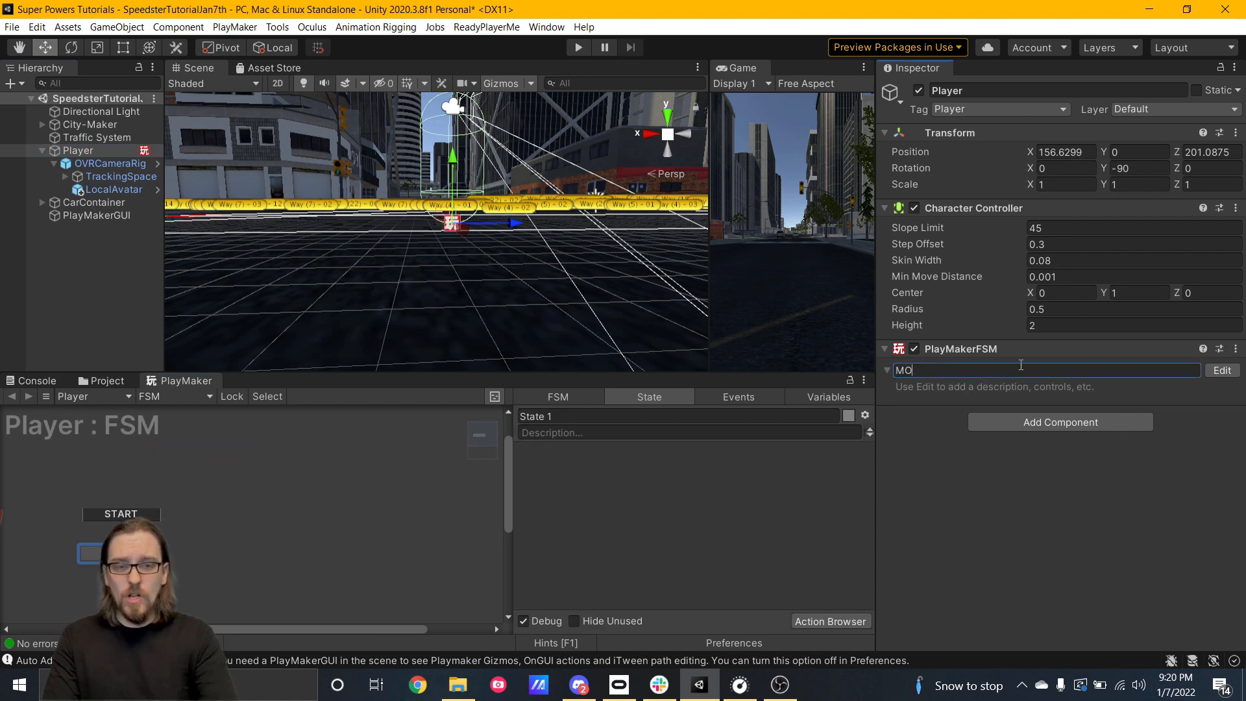
pyautogui.write('vemen')
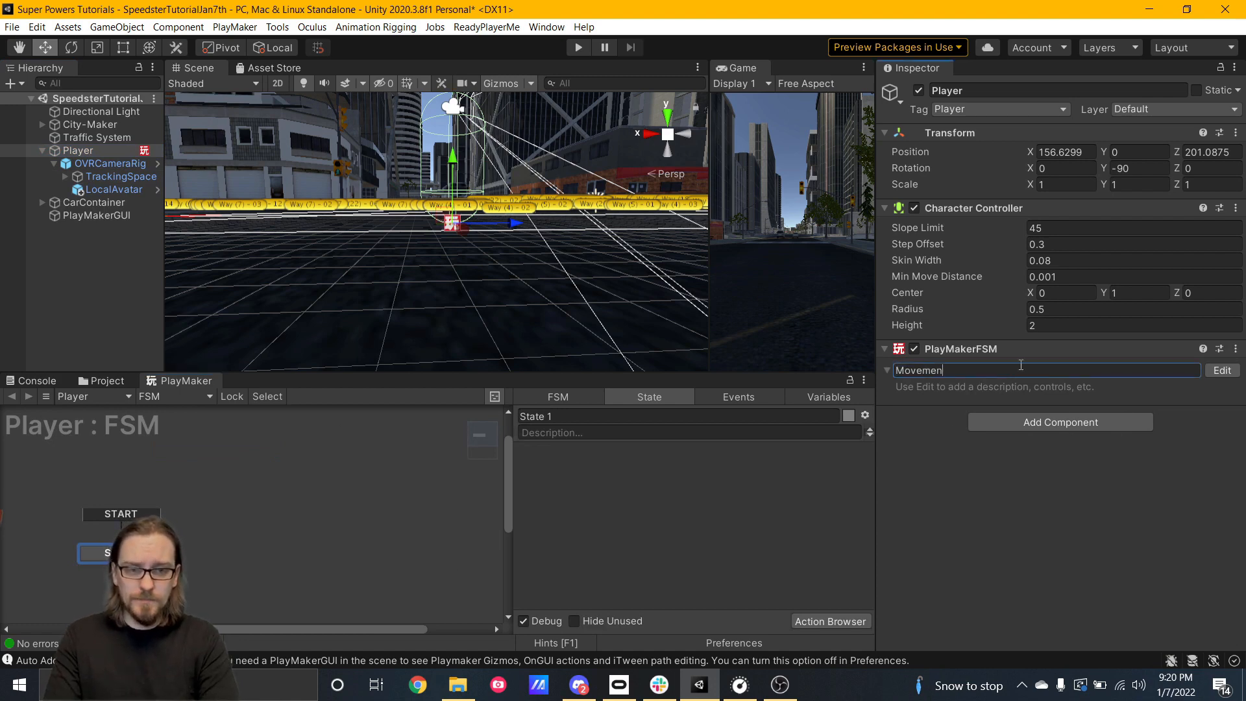
pyautogui.write('t')
pyautogui.press('Return')
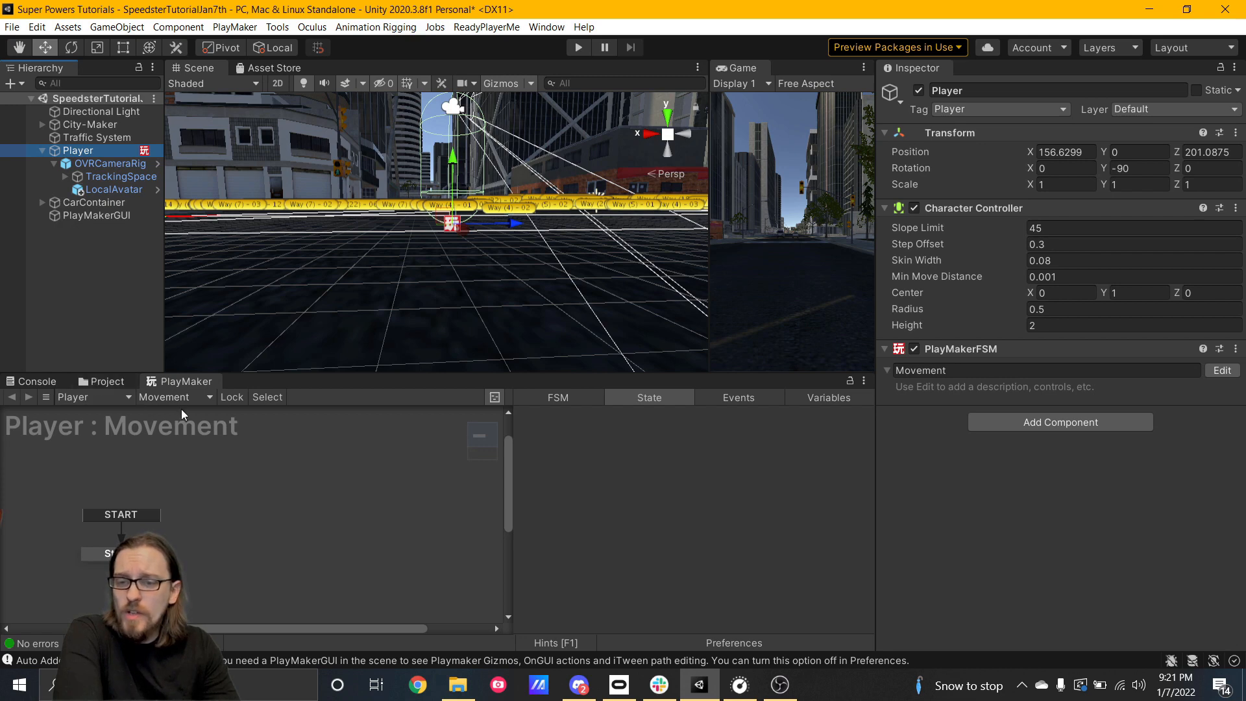
# - Check the installed PlayMaker version in its About information
pyautogui.click(234, 27)
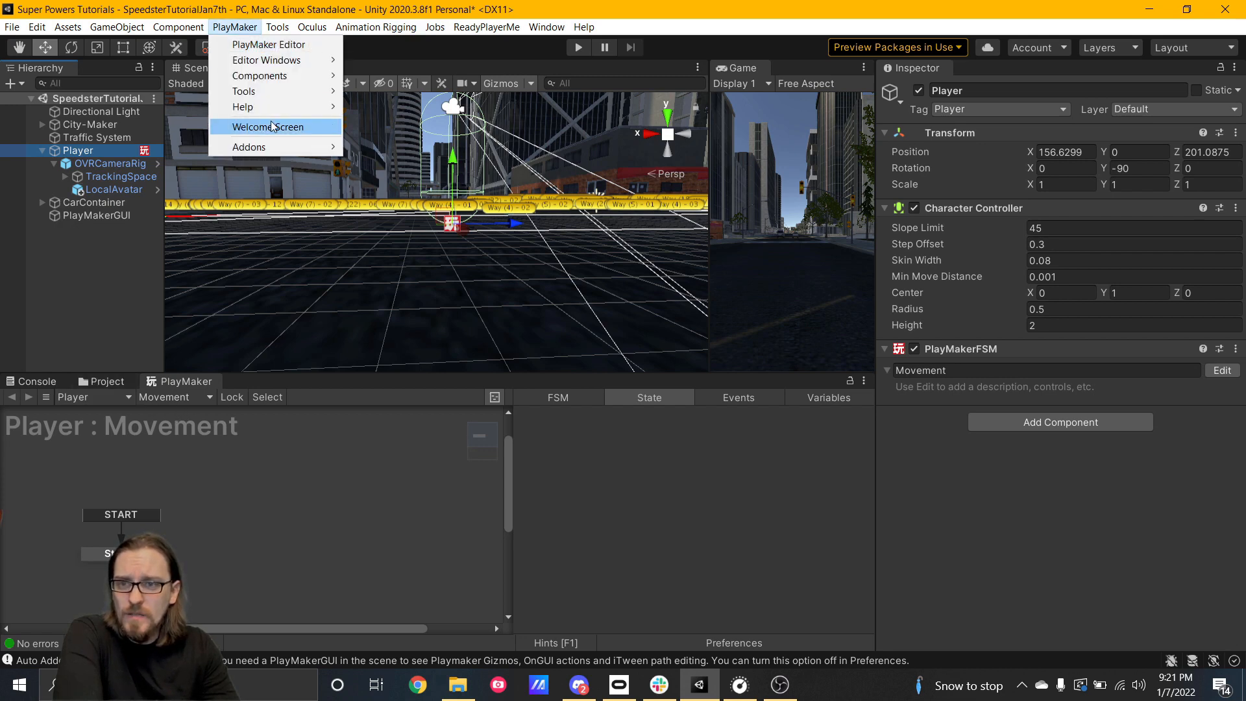
pyautogui.moveTo(292, 106)
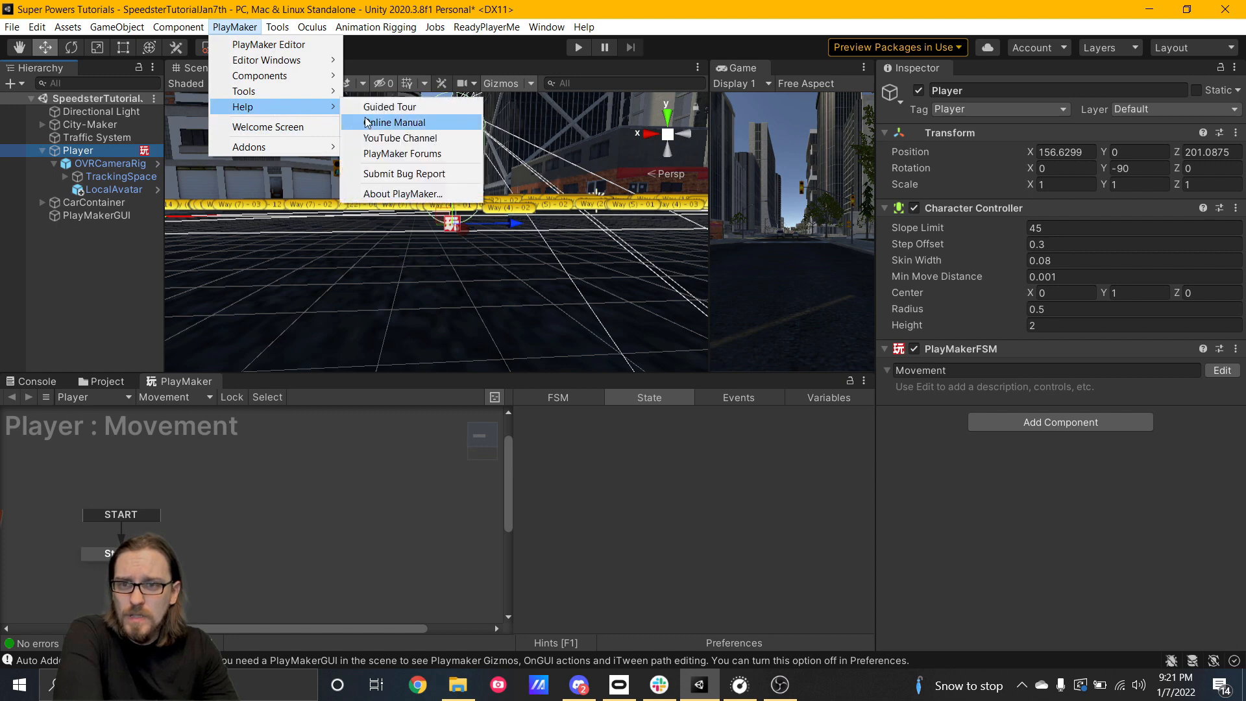
pyautogui.click(431, 195)
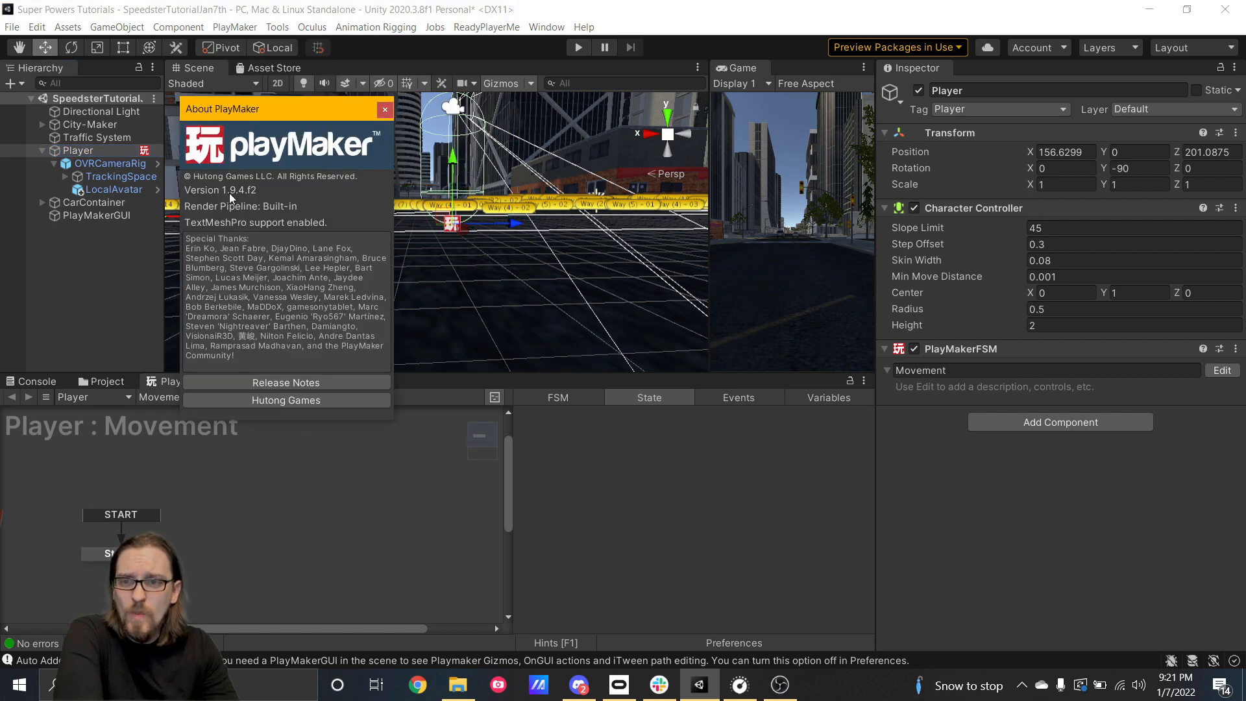
pyautogui.click(385, 108)
# - Enlarge the FSM editing area and rename the FSM's starting state, State 1, to Movement
pyautogui.moveTo(312, 377); pyautogui.dragTo(311, 251)
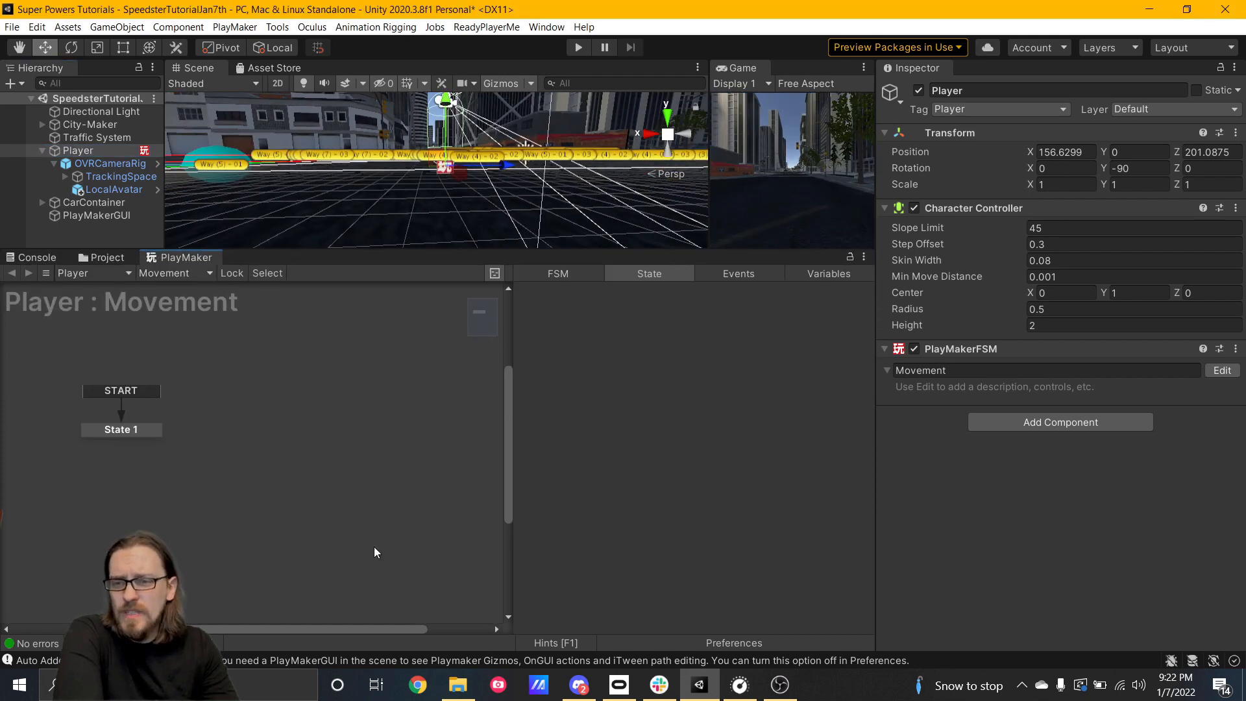
pyautogui.click(143, 433)
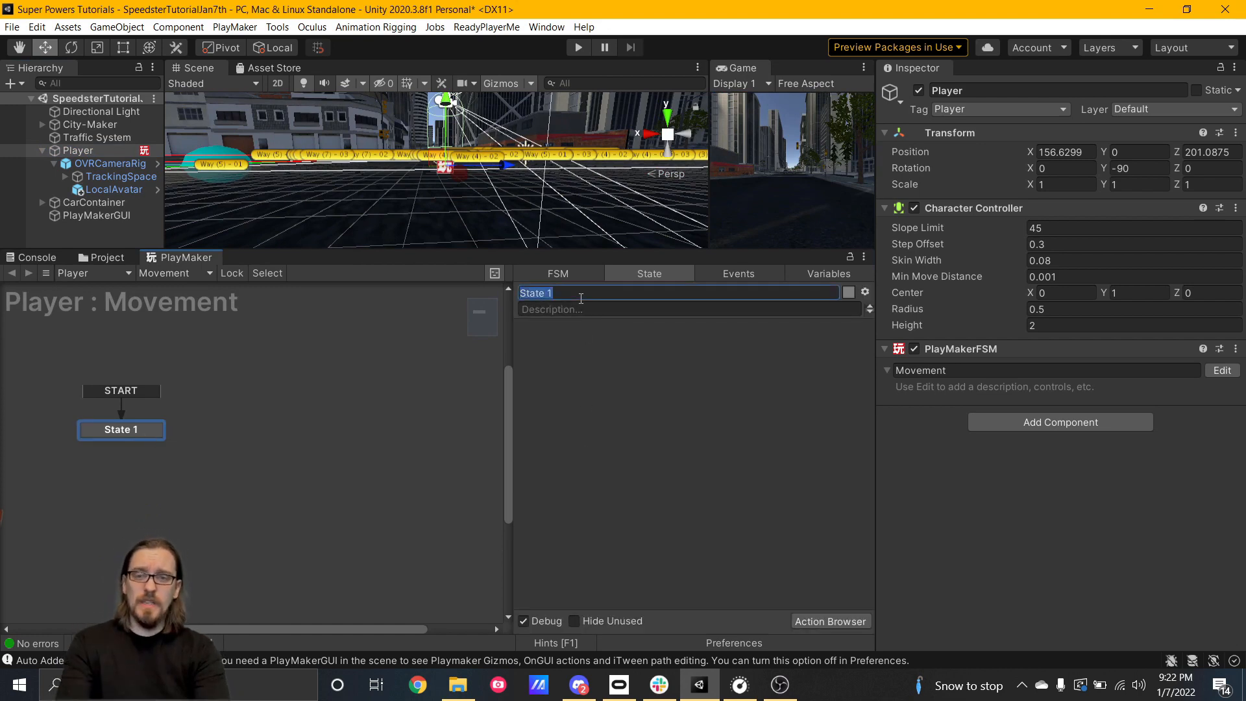
pyautogui.write('Movement')
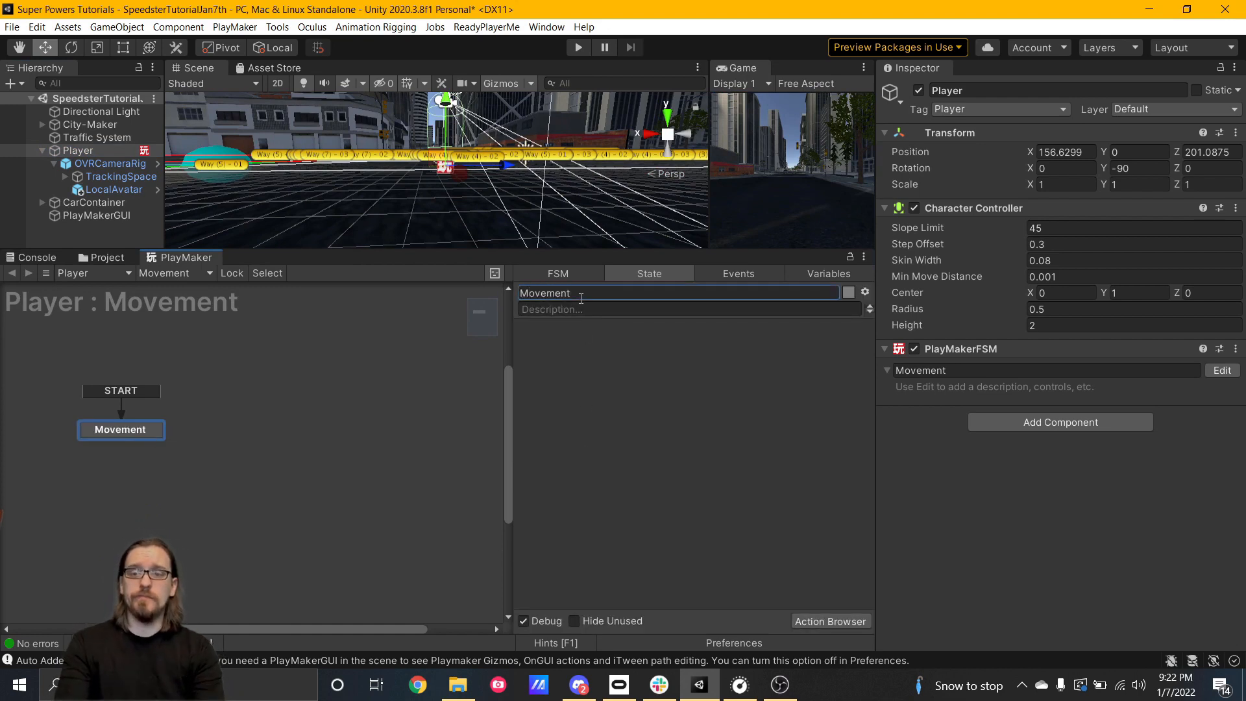
# - Search the PlayMaker actions for controller and add Controller Simple Move to the Movement state
pyautogui.doubleClick(621, 383)
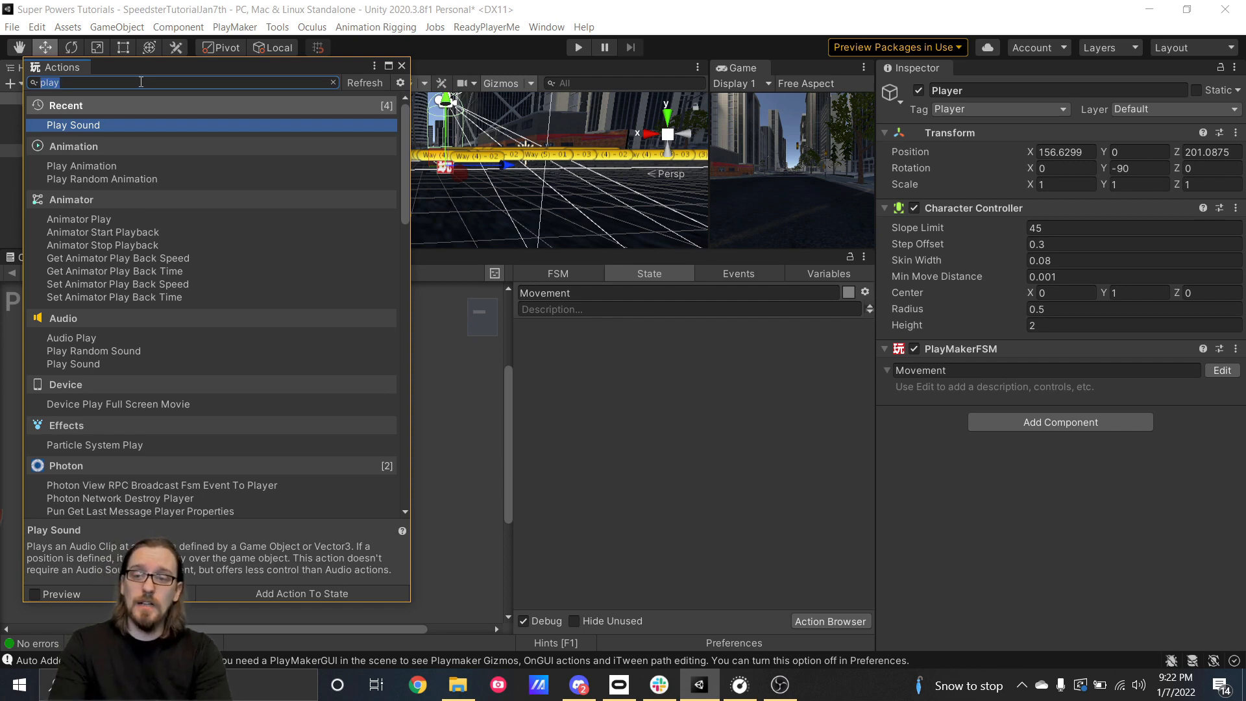
pyautogui.write('controller')
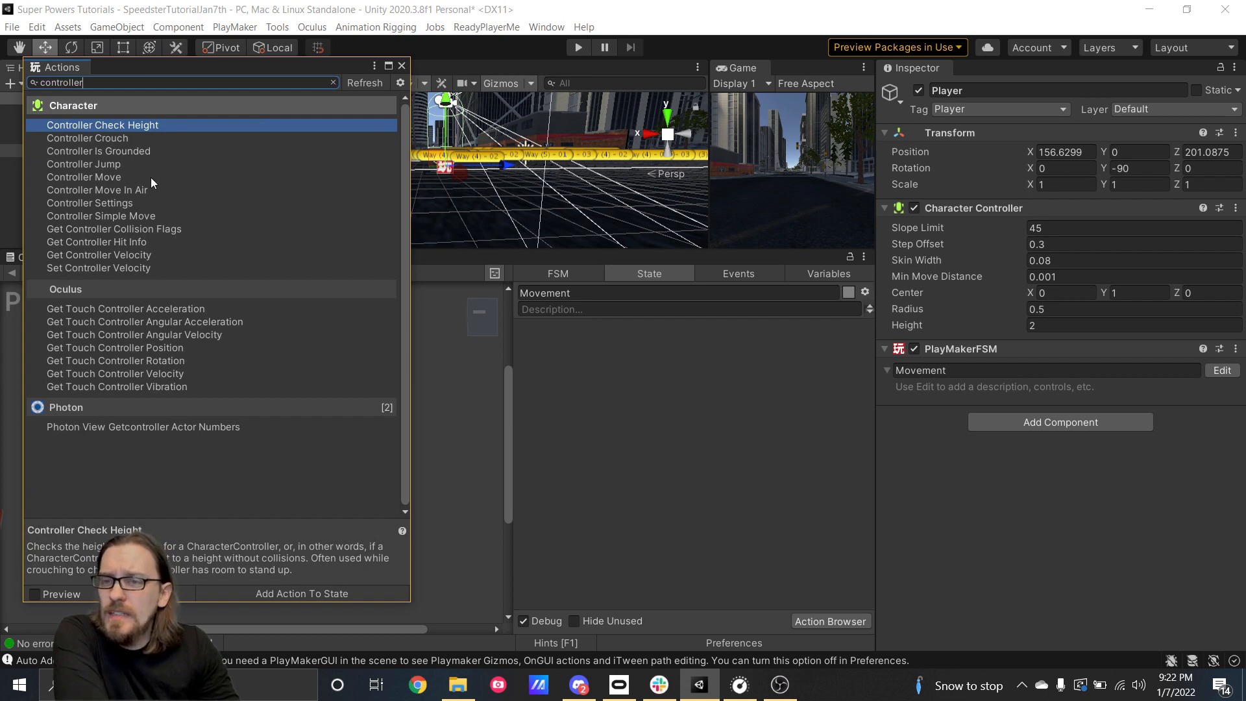
pyautogui.click(145, 215)
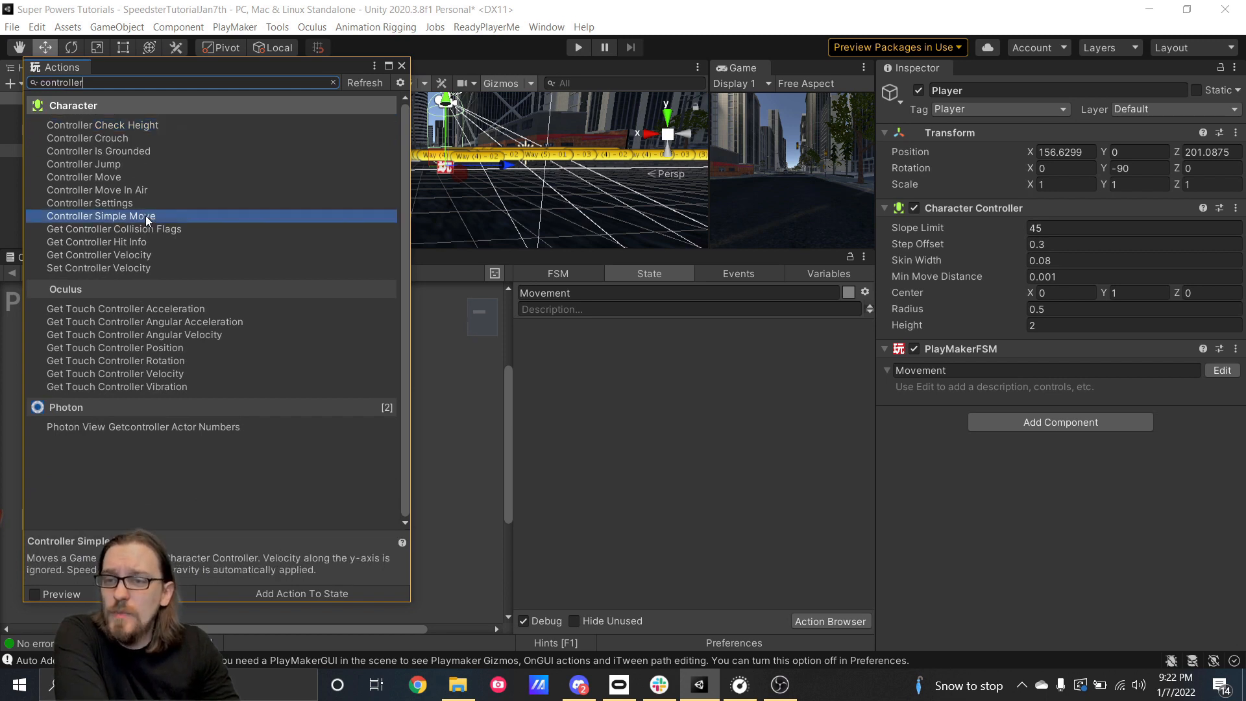
pyautogui.doubleClick(234, 216)
pyautogui.click(400, 66)
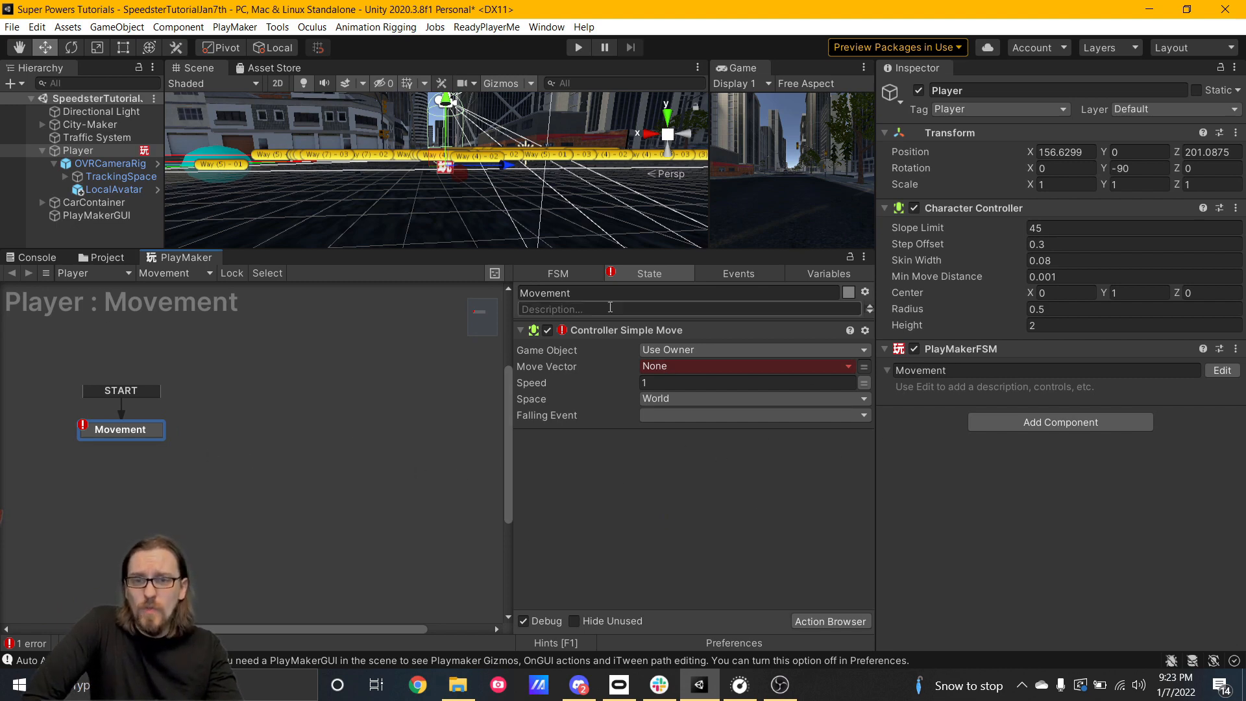
# - Keep Use Owner as the Controller Simple Move's game object and assign a new variable named moveVector as its Move Vector
pyautogui.click(689, 350)
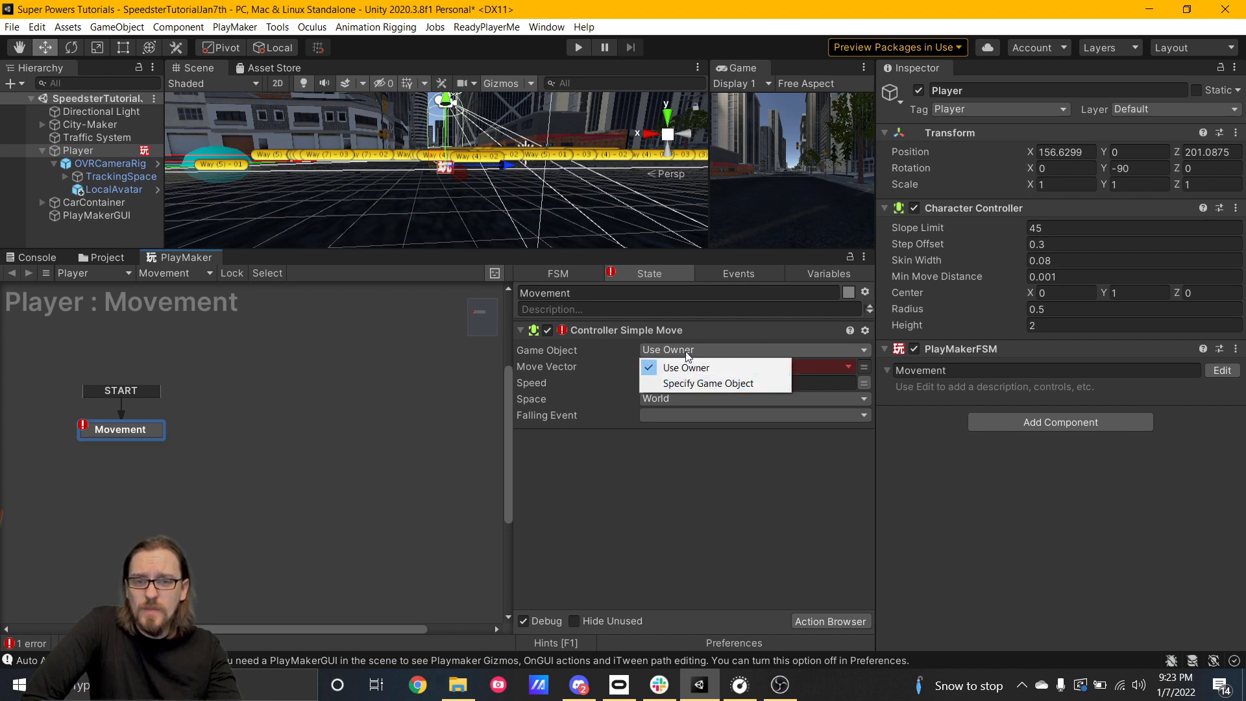
pyautogui.click(689, 368)
pyautogui.click(670, 365)
pyautogui.click(719, 404)
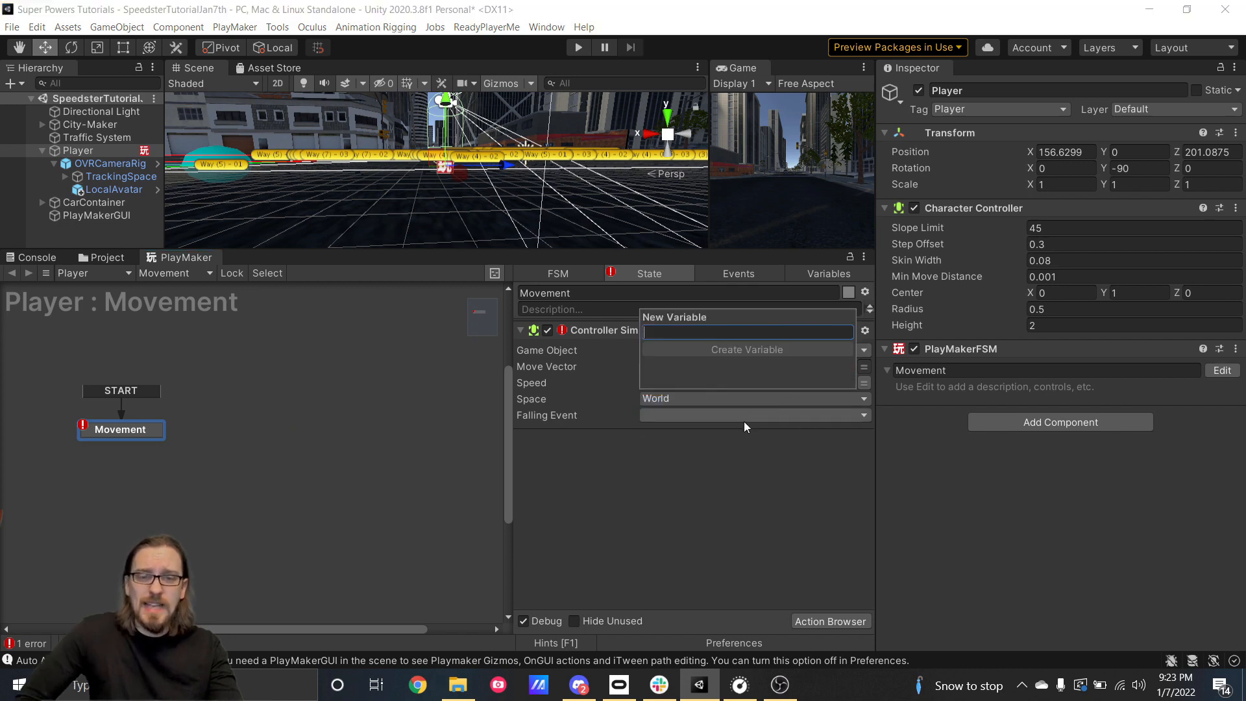
pyautogui.write('moveVector')
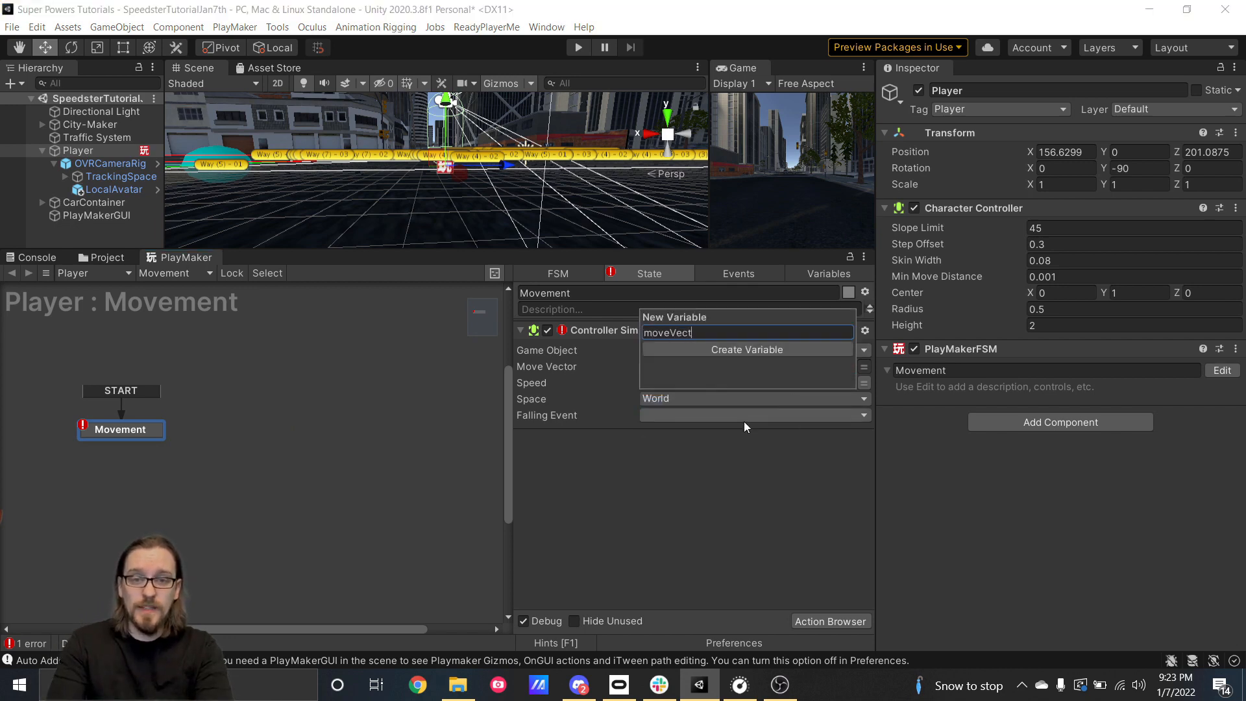
pyautogui.press('Return')
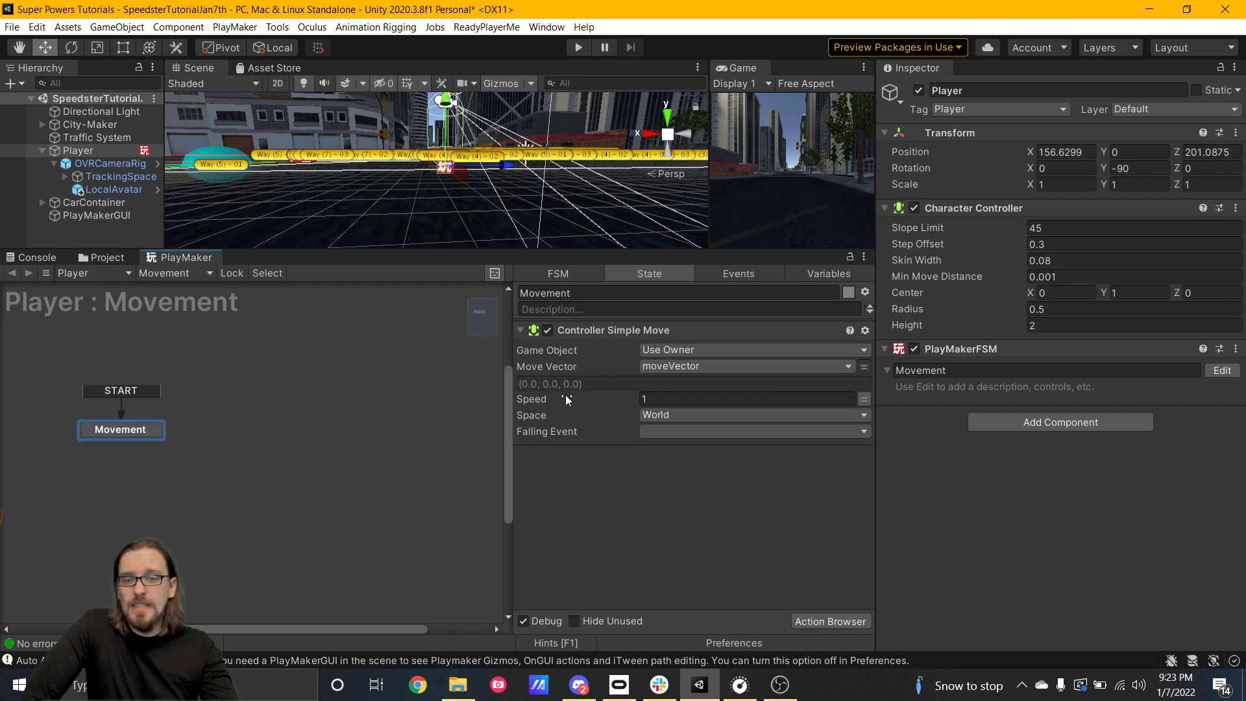
pyautogui.moveTo(534, 400)
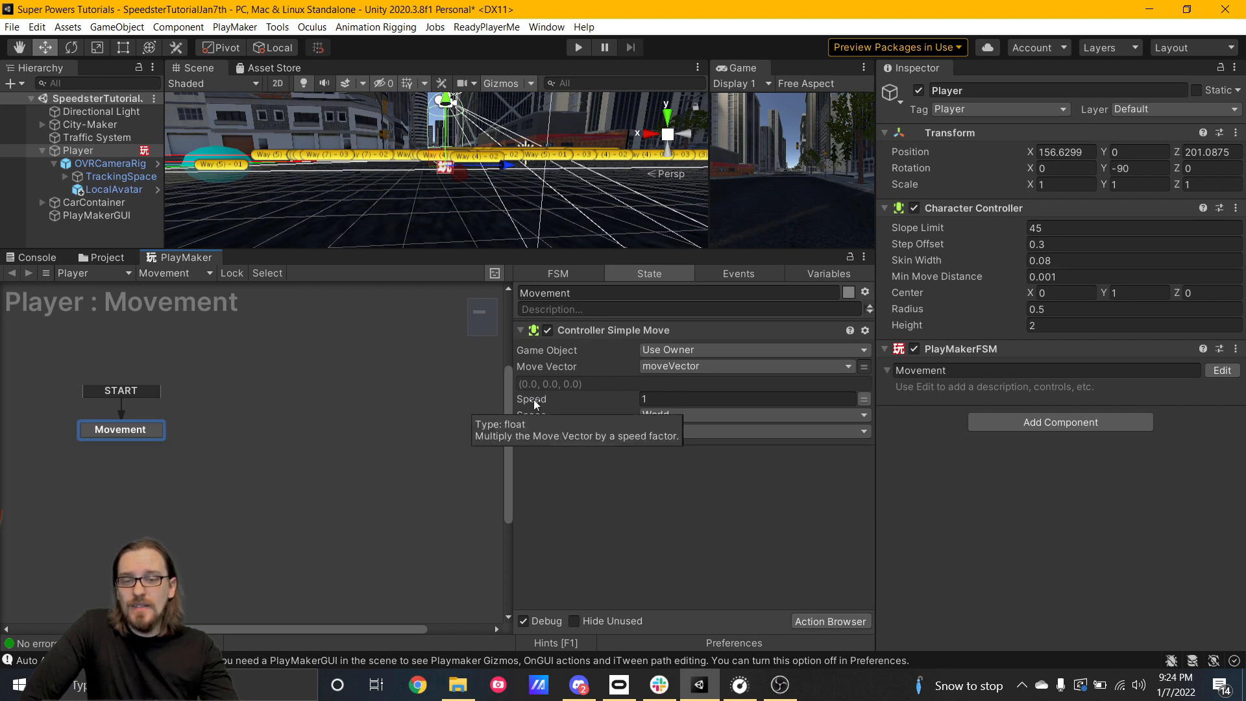
pyautogui.doubleClick(621, 512)
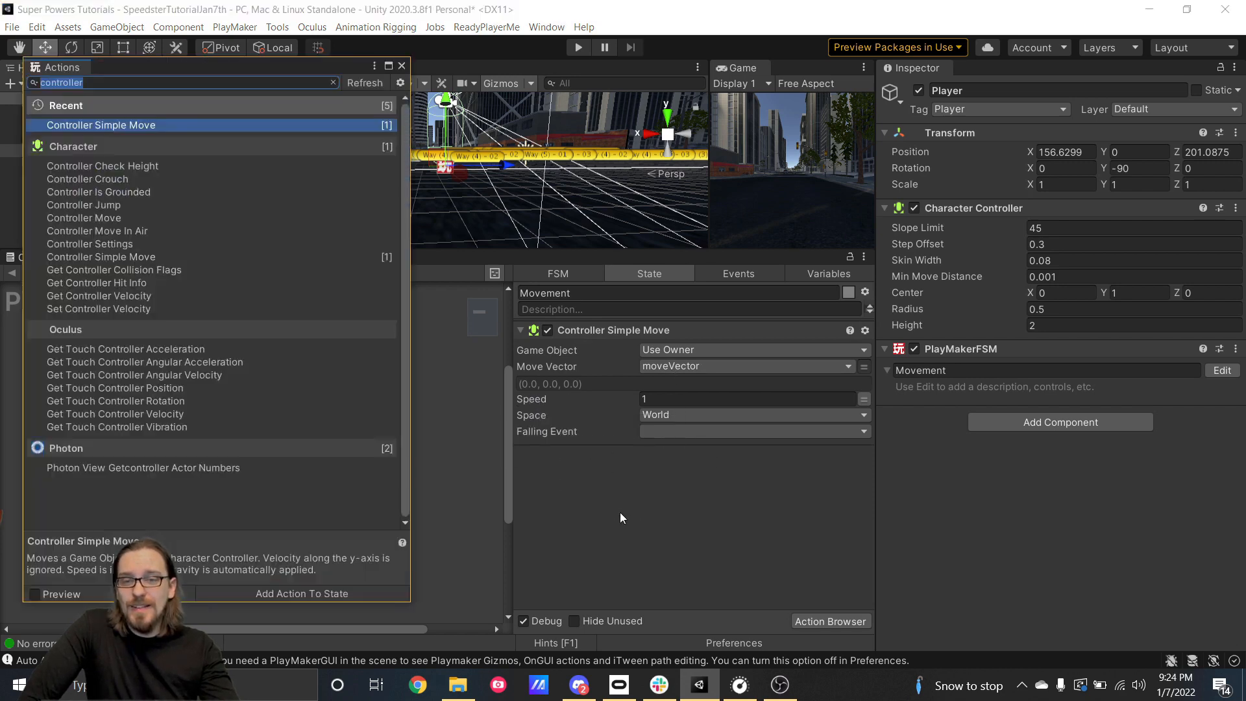
pyautogui.doubleClick(123, 204)
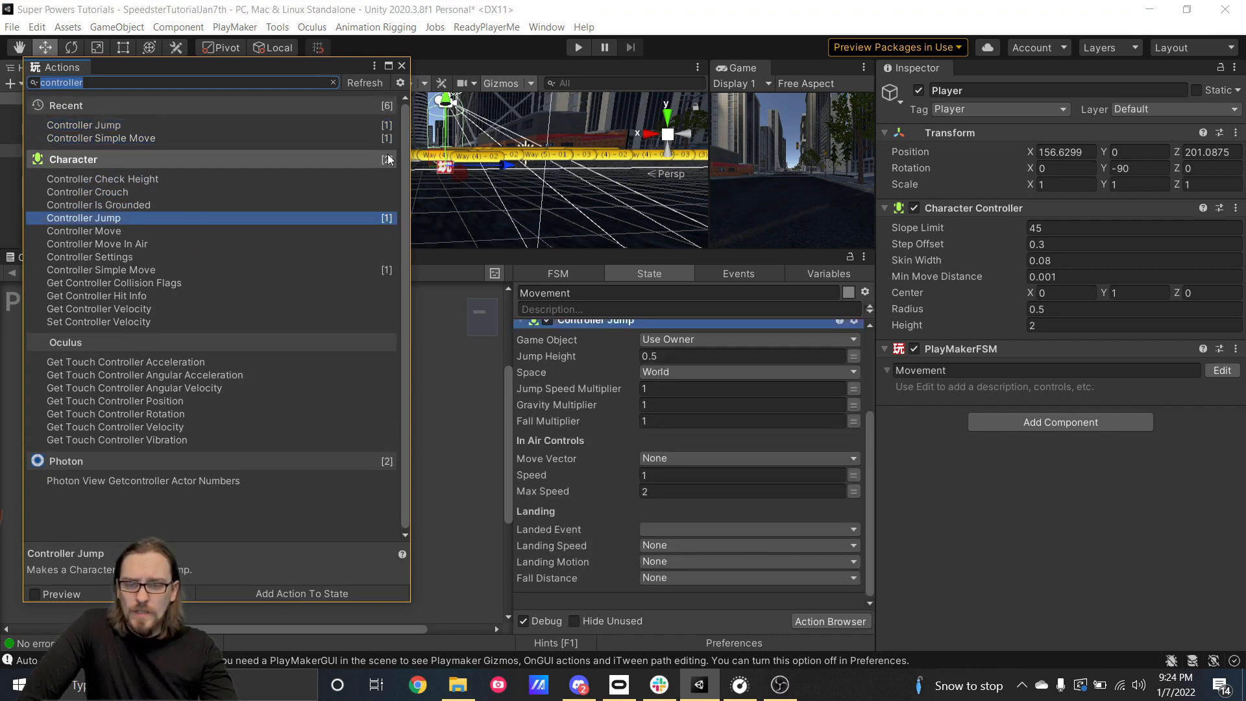
pyautogui.click(401, 67)
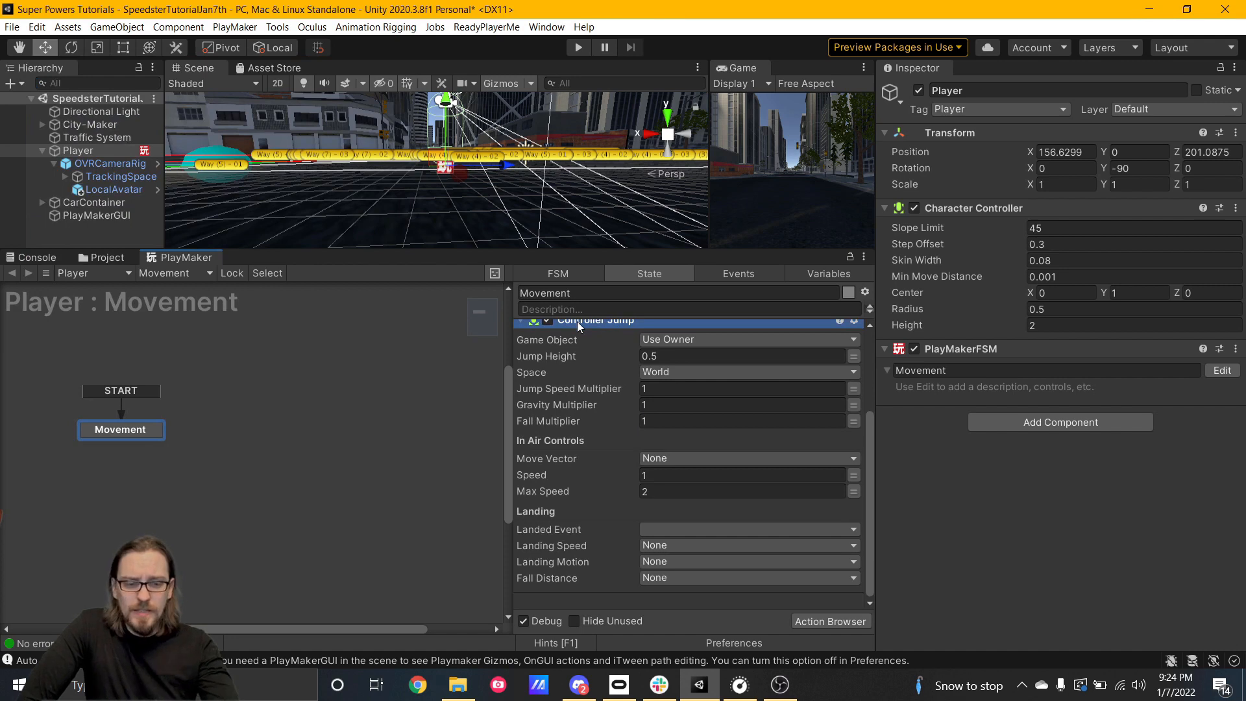
pyautogui.press('Delete')
# - Add a new state beside Movement in the FSM graph and name it Jump
pyautogui.rightClick(235, 444)
pyautogui.click(261, 459)
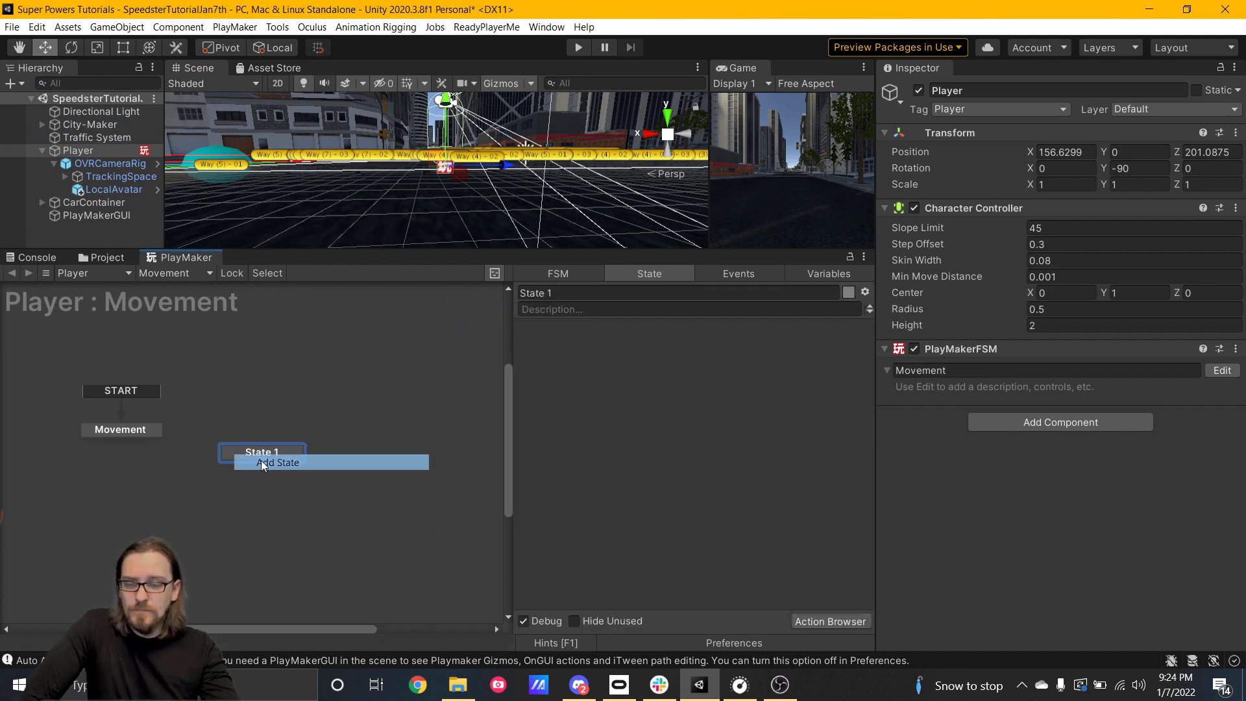
pyautogui.click(602, 293)
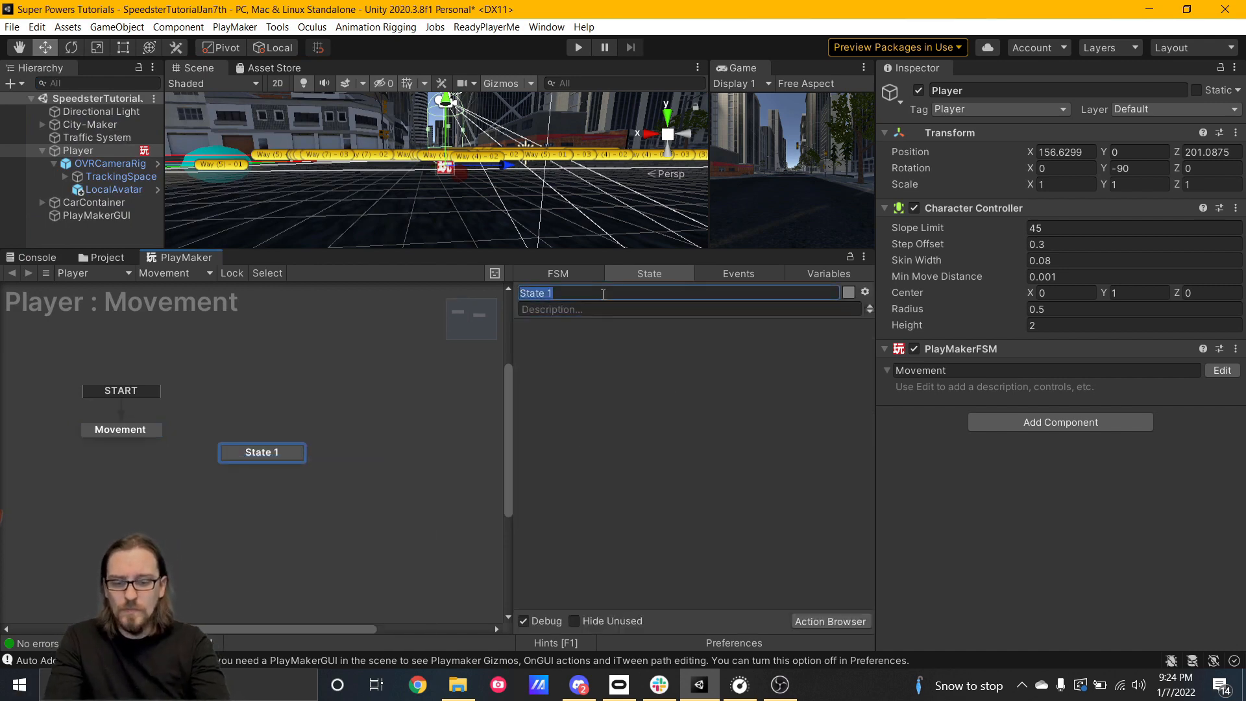
pyautogui.write('Jump')
pyautogui.press('Return')
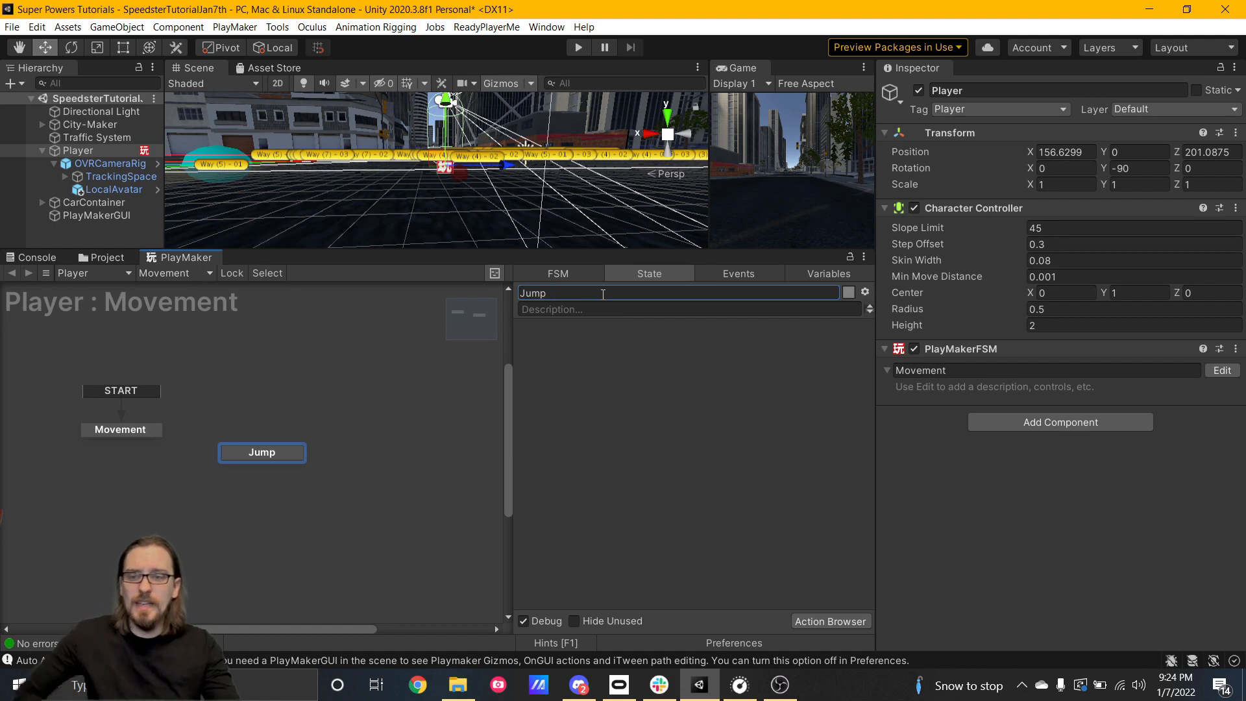
# - Add the Controller Jump action to the Jump state
pyautogui.doubleClick(760, 368)
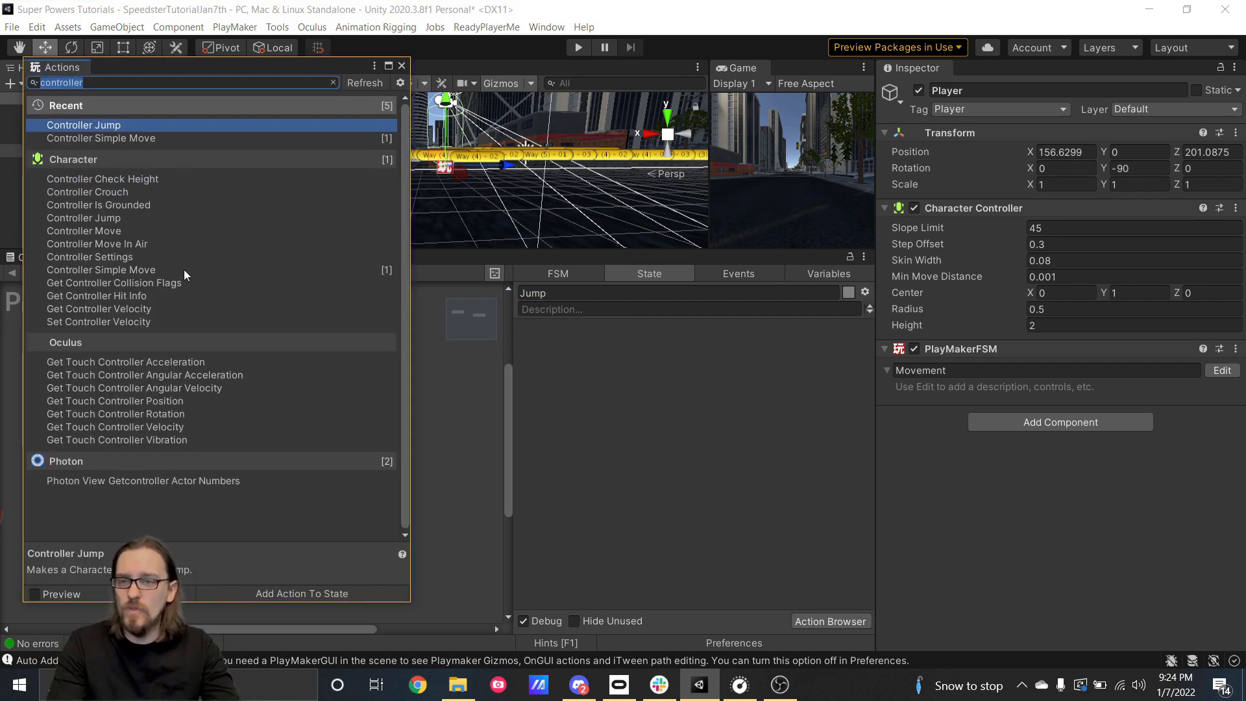
pyautogui.click(153, 218)
pyautogui.doubleClick(180, 219)
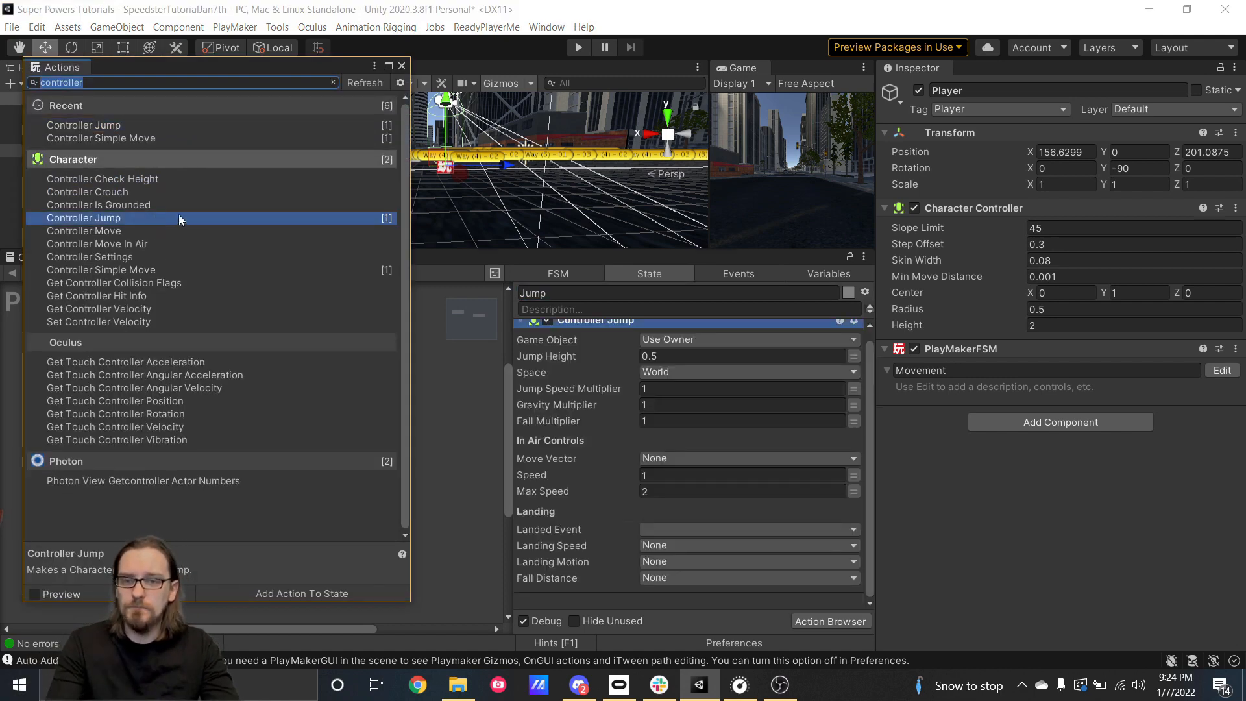
pyautogui.click(402, 66)
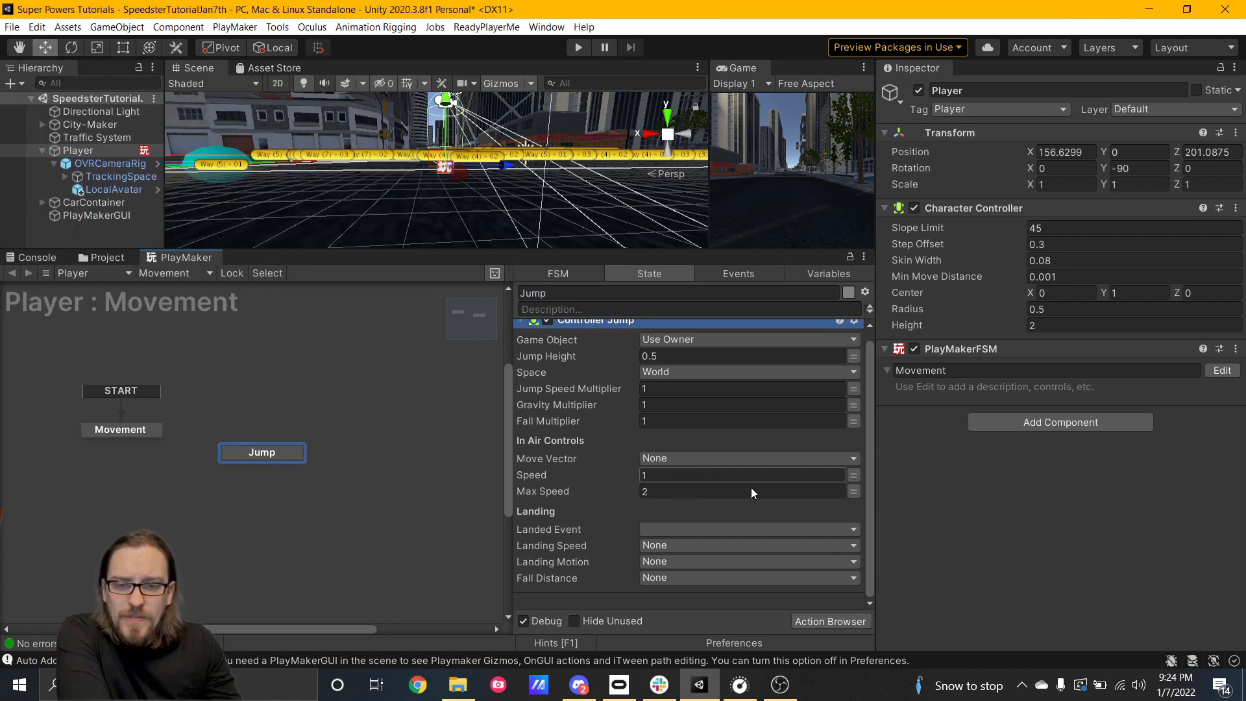
# - Search the actions for button and add the Oculus Get Touch Button action to the Movement state
pyautogui.click(108, 431)
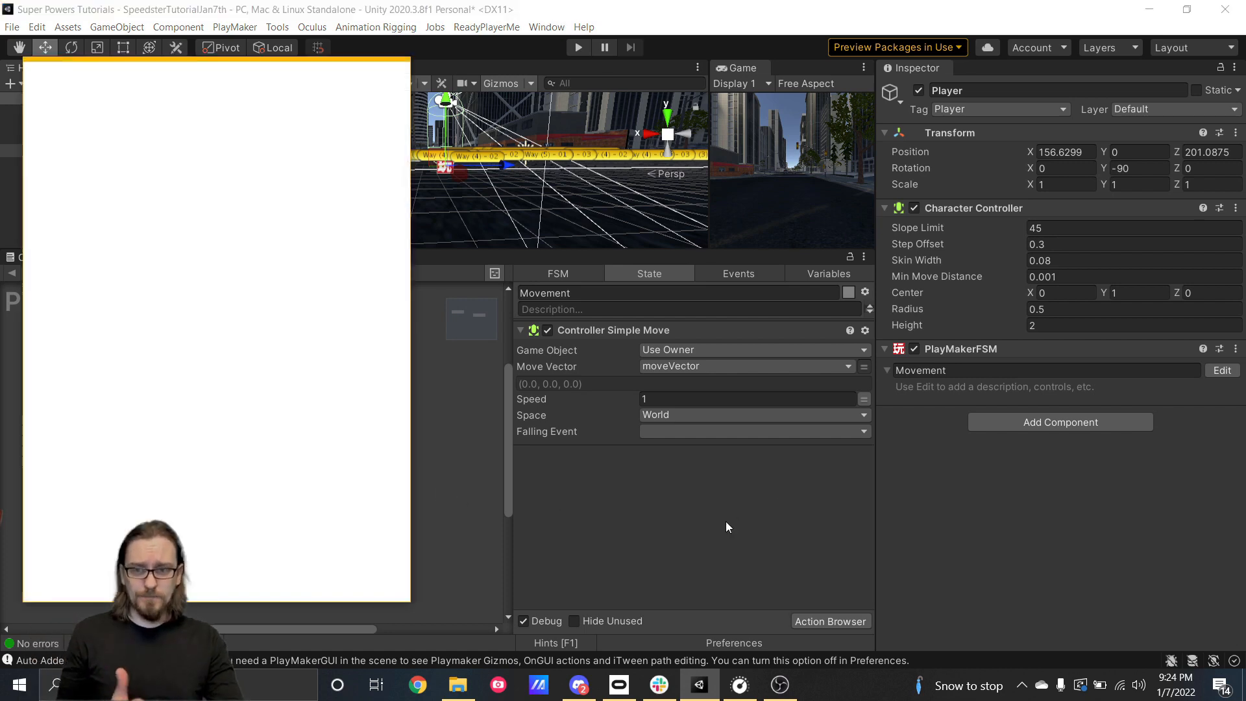
pyautogui.write('button')
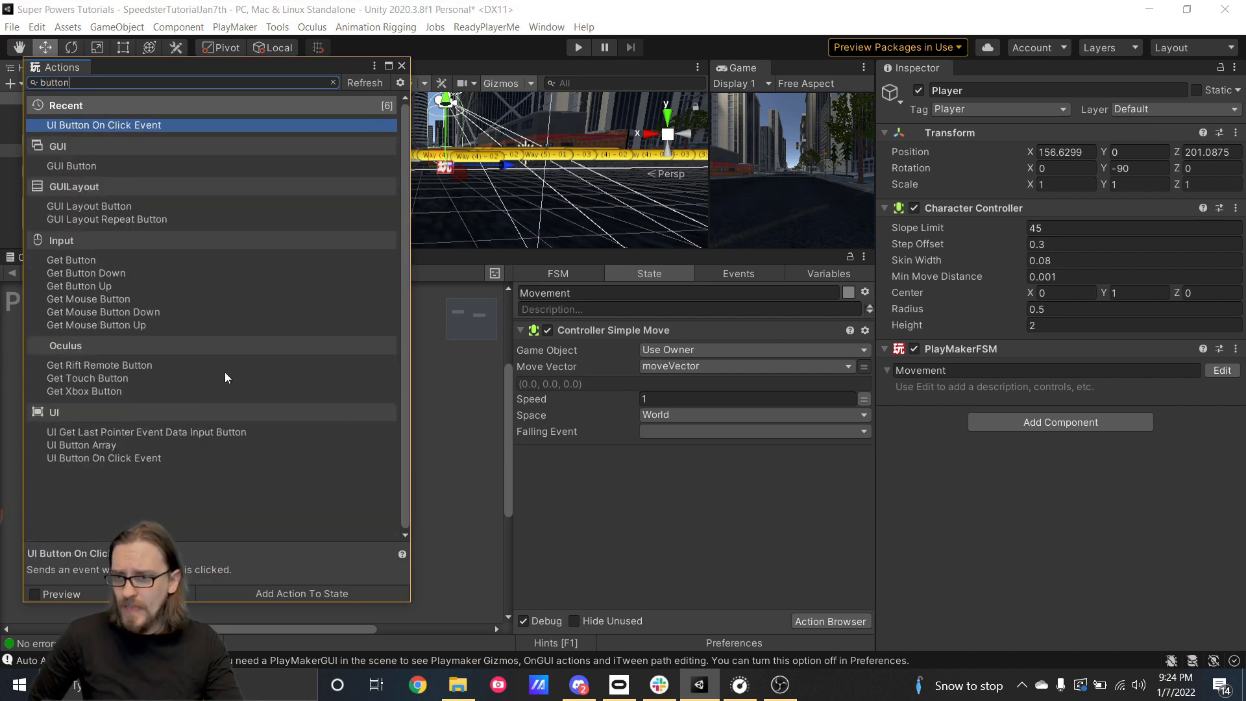
pyautogui.click(72, 379)
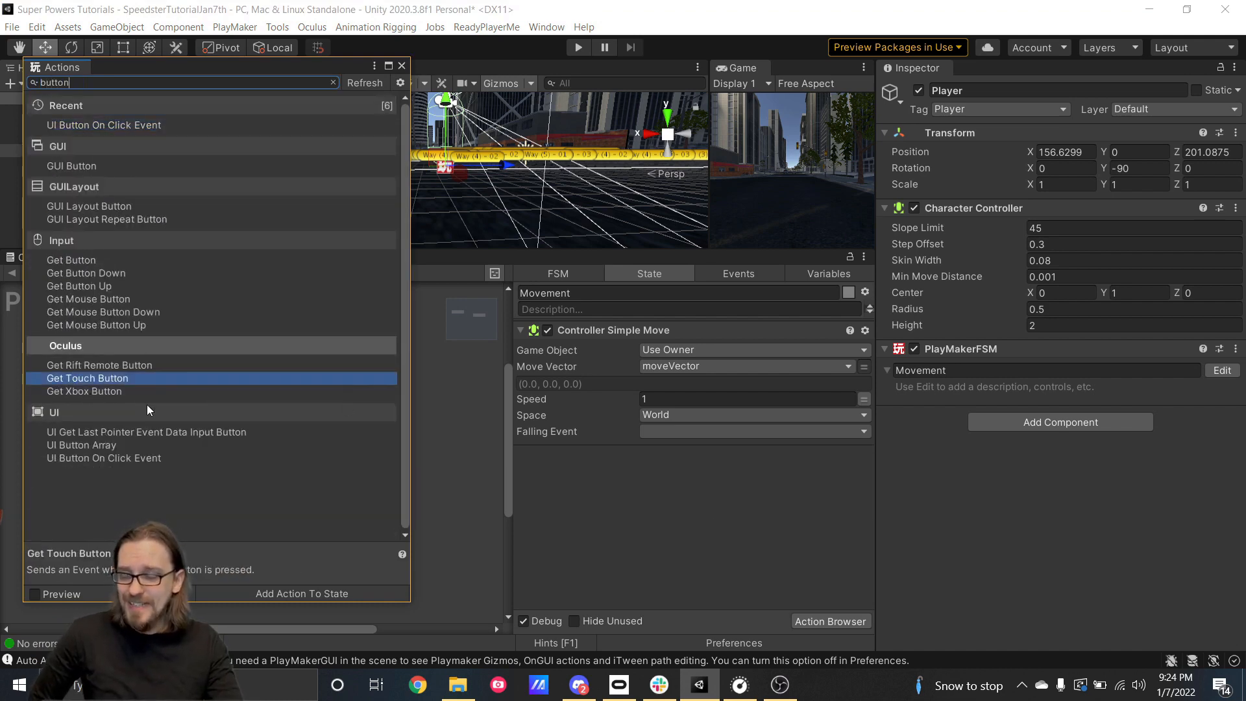
pyautogui.doubleClick(111, 380)
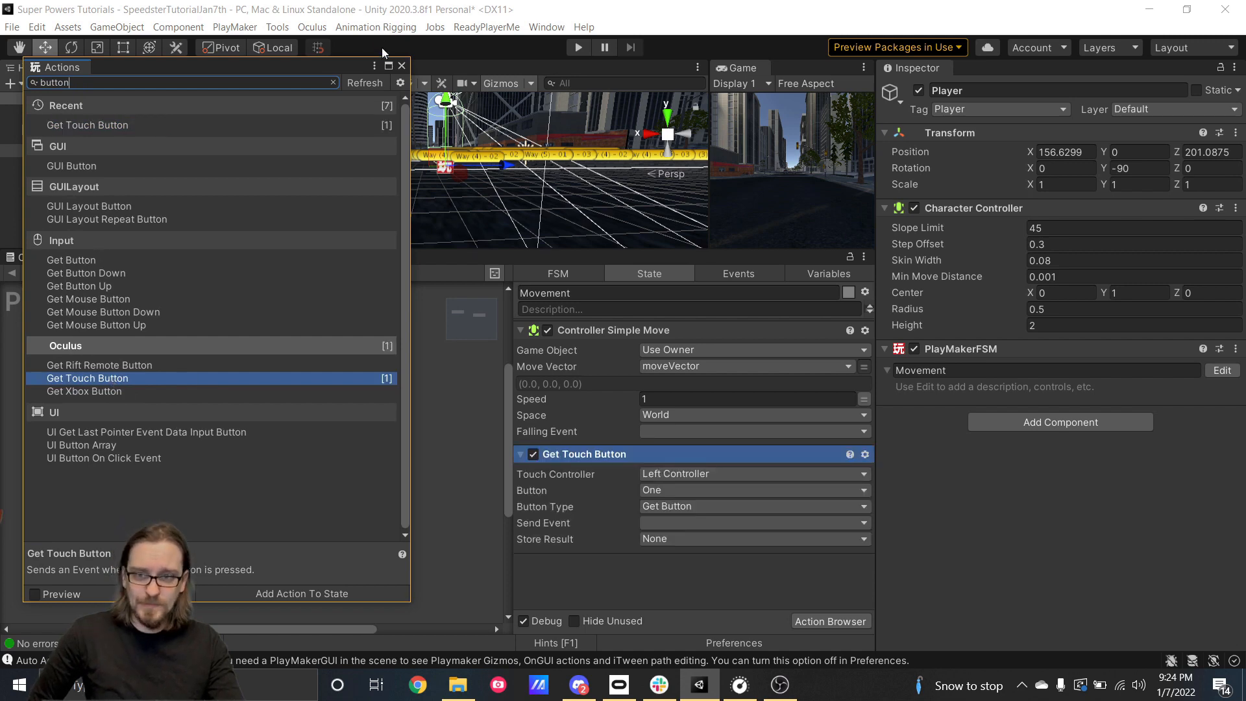
pyautogui.click(402, 65)
# - Set Get Touch Button to use the Right Controller with the button type Get Button Down
pyautogui.click(681, 473)
pyautogui.click(694, 507)
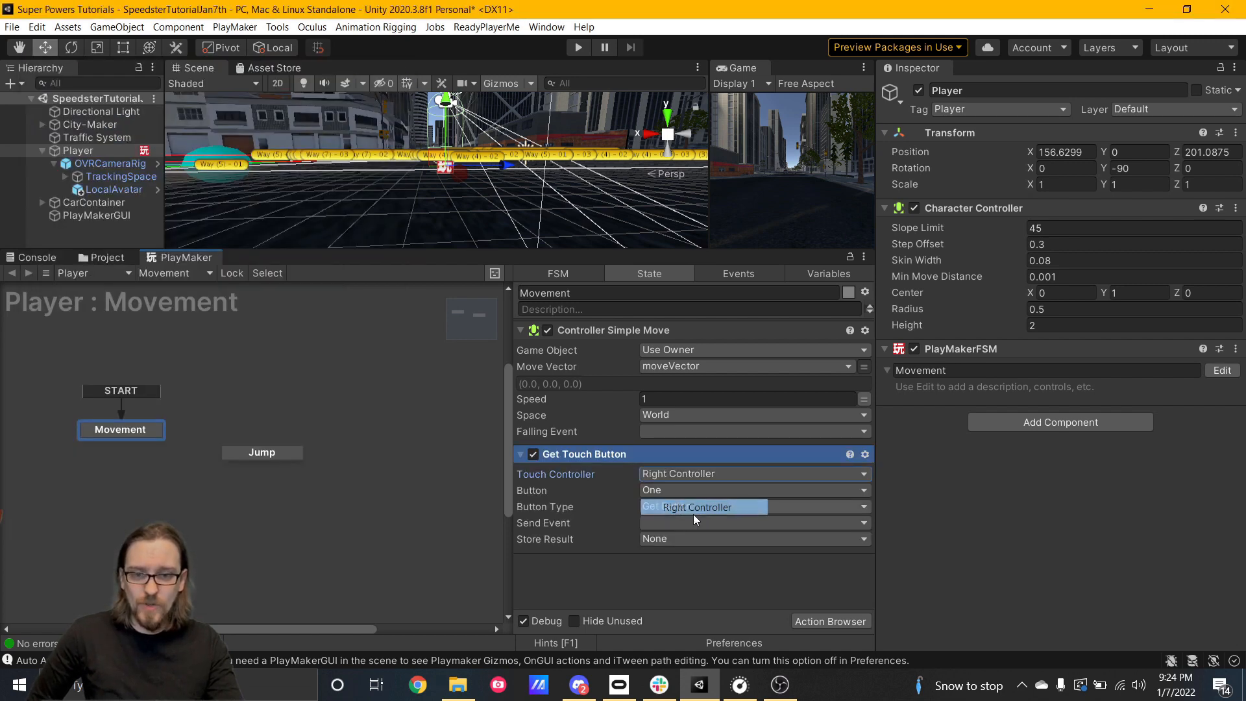
pyautogui.click(660, 506)
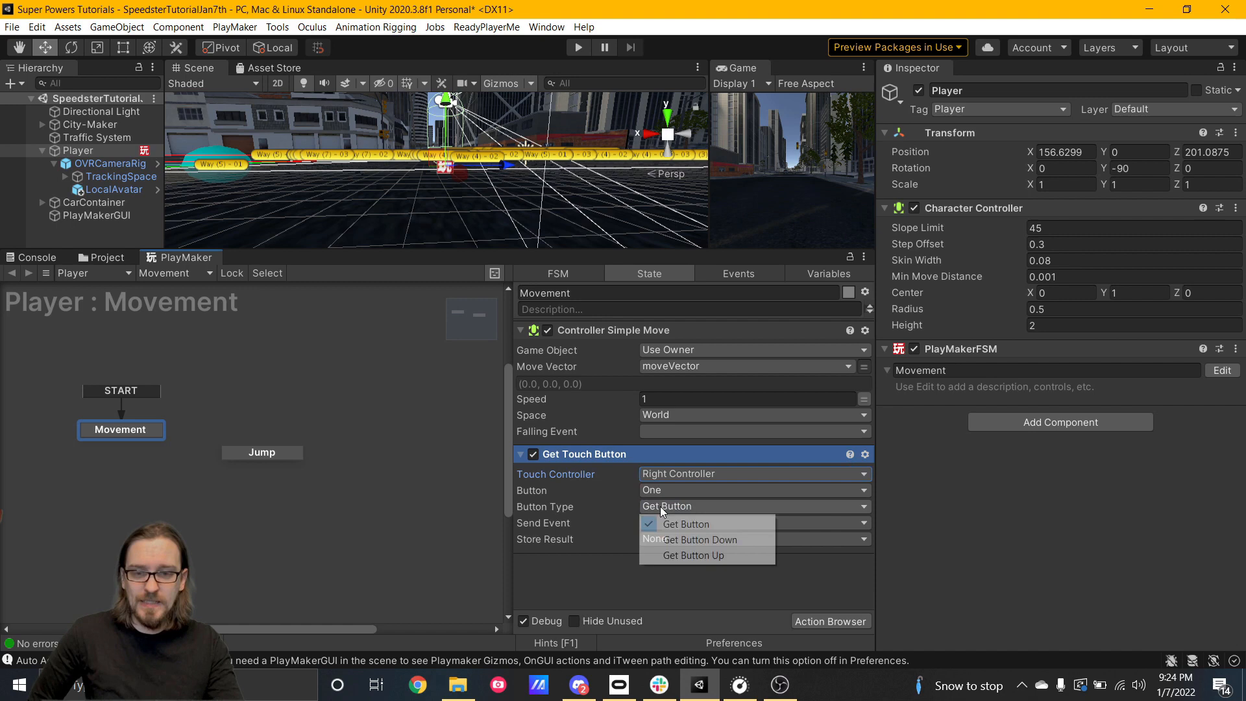
pyautogui.click(690, 542)
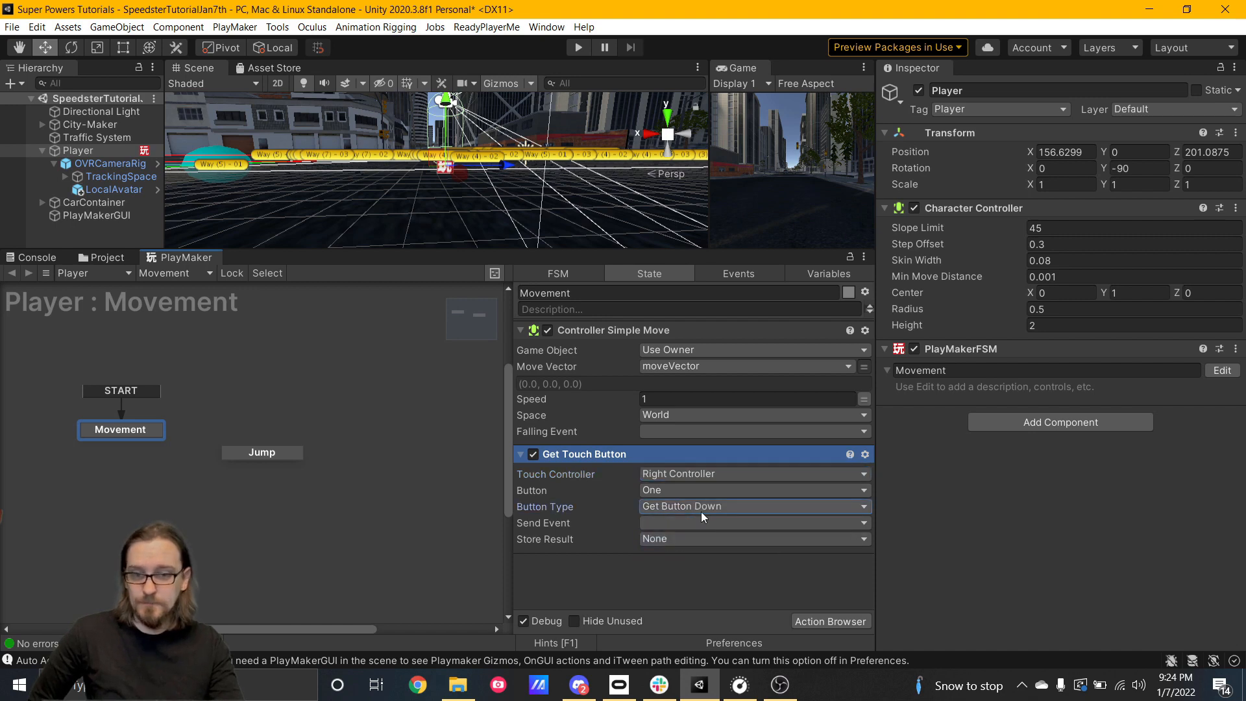
# - Create a jump event as Get Touch Button's Send Event and link its transition from Movement to the Jump state
pyautogui.click(652, 522)
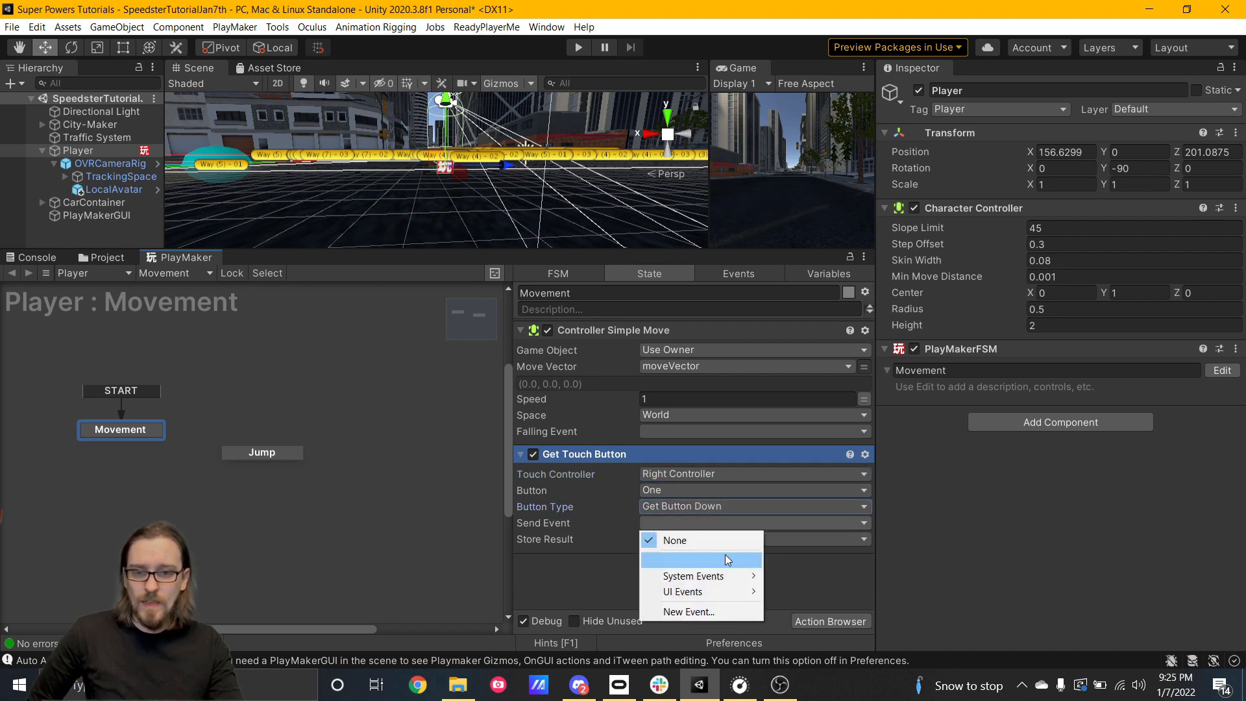
pyautogui.click(712, 612)
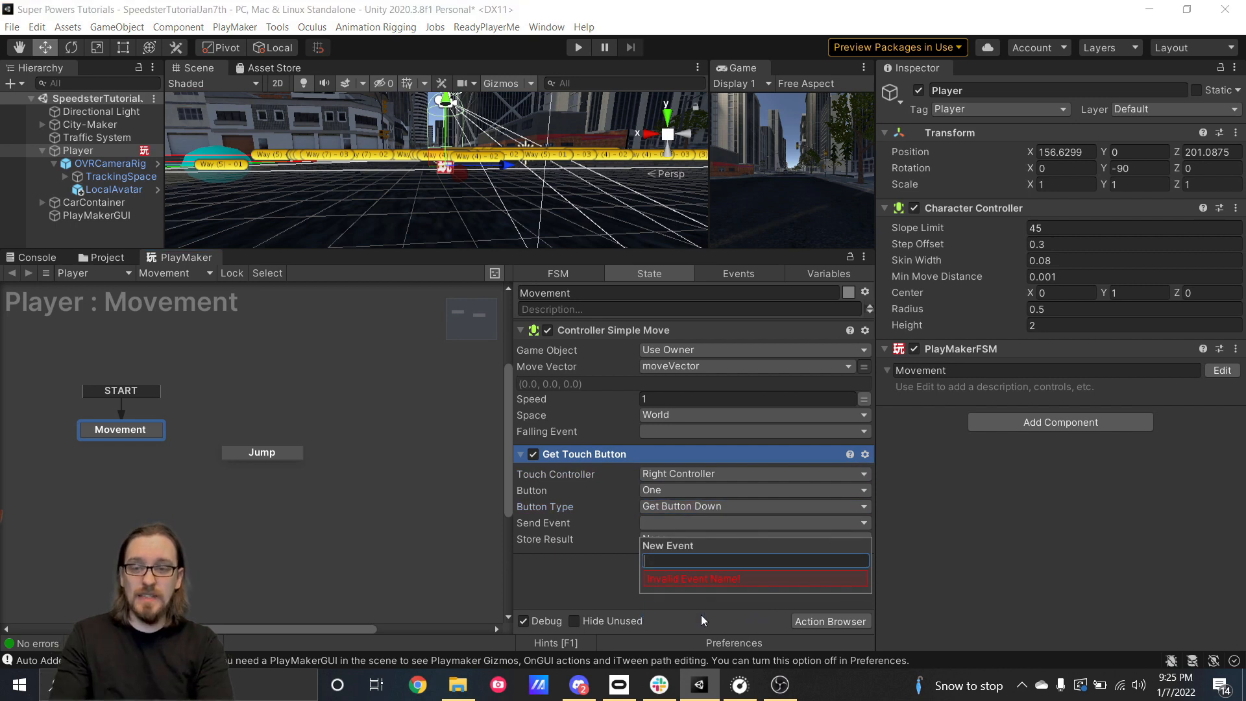
pyautogui.write('jump')
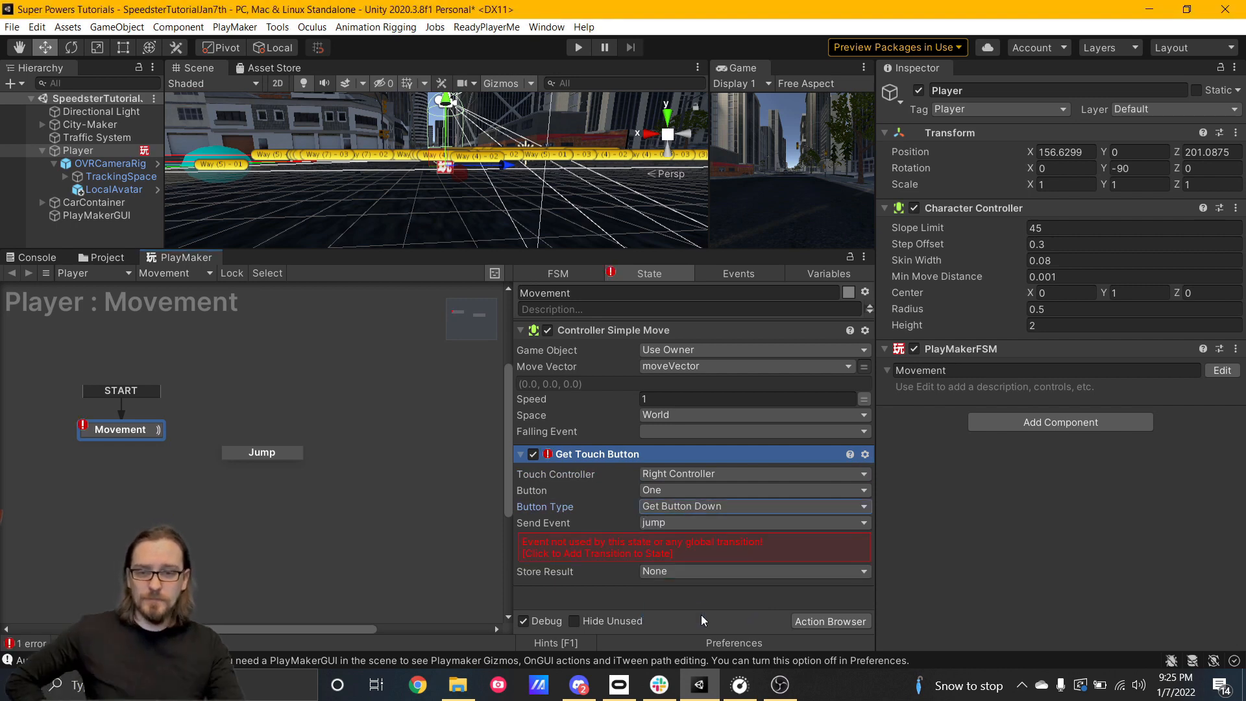
pyautogui.press('Return')
pyautogui.moveTo(94, 447); pyautogui.dragTo(241, 458)
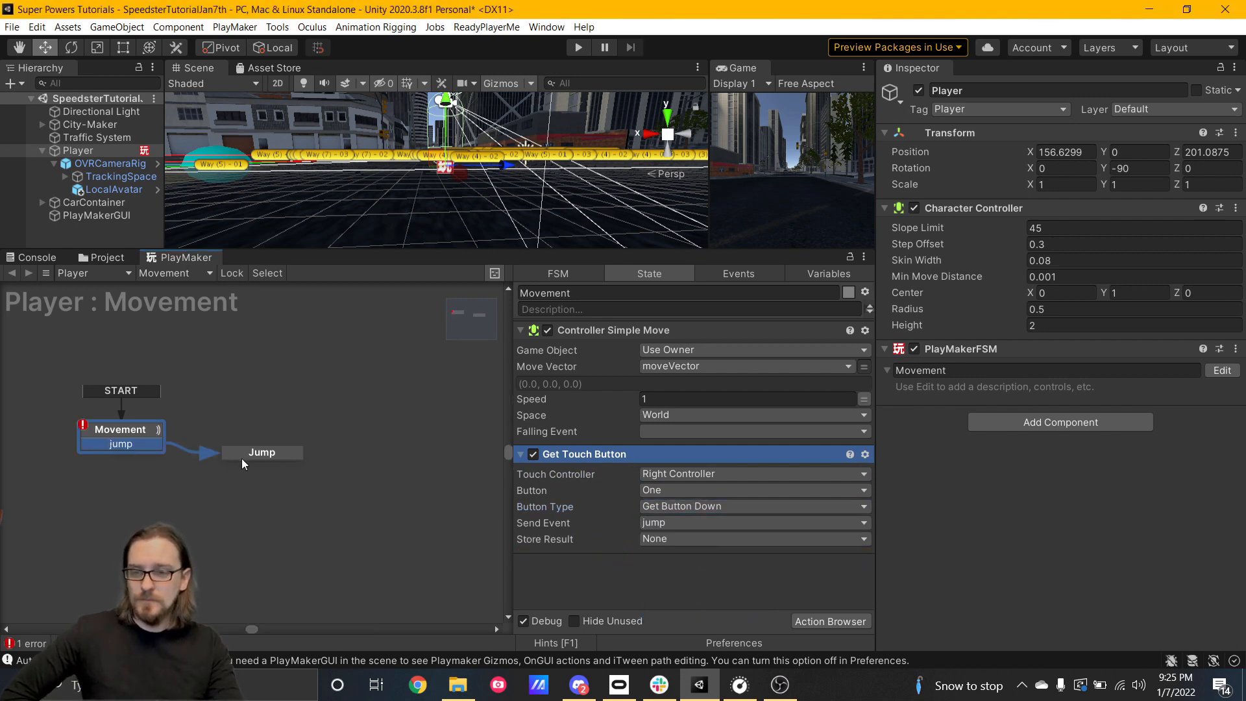
# - Create a landed event as Controller Jump's Landed Event and link its transition from Jump back to the Movement state
pyautogui.click(275, 451)
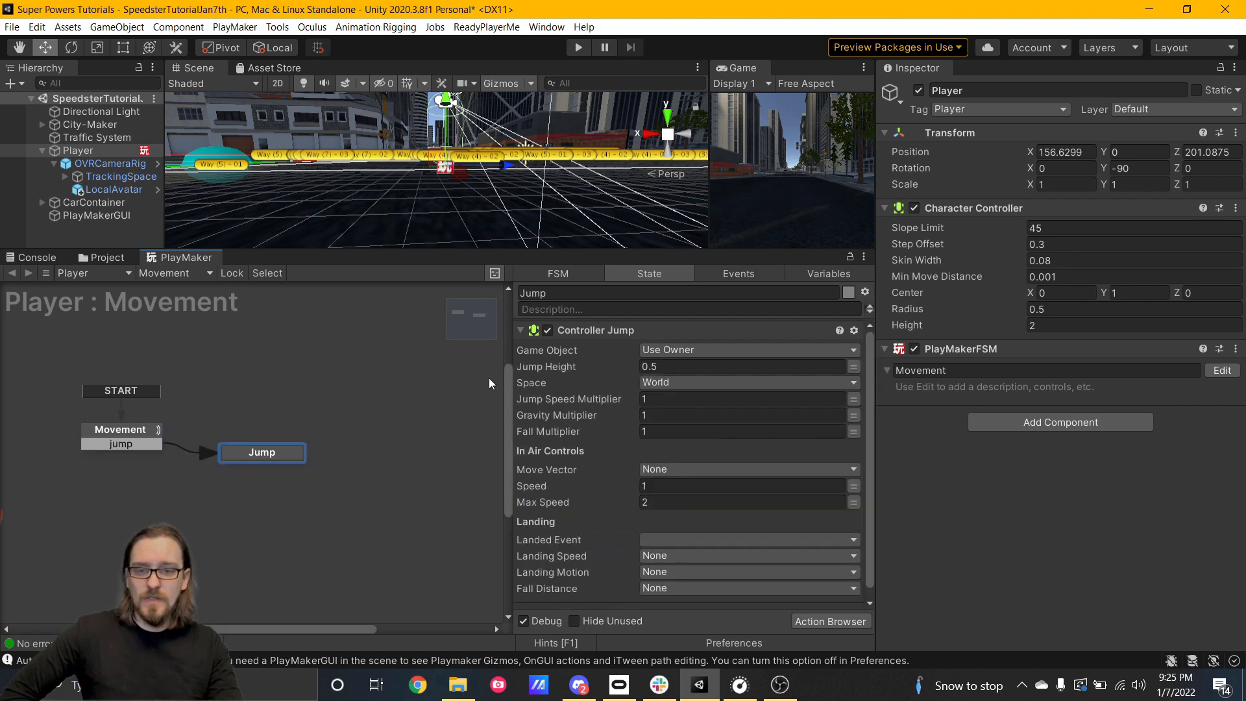
pyautogui.scroll(-1, 595, 519)
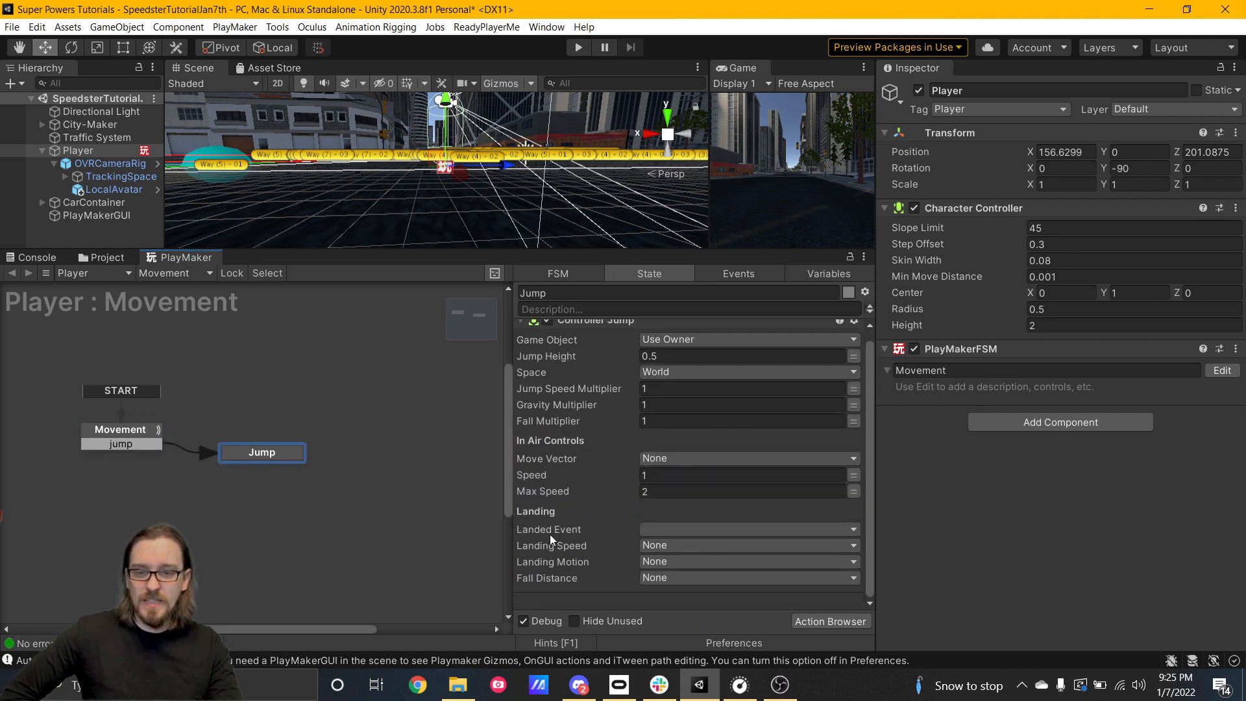
pyautogui.click(655, 529)
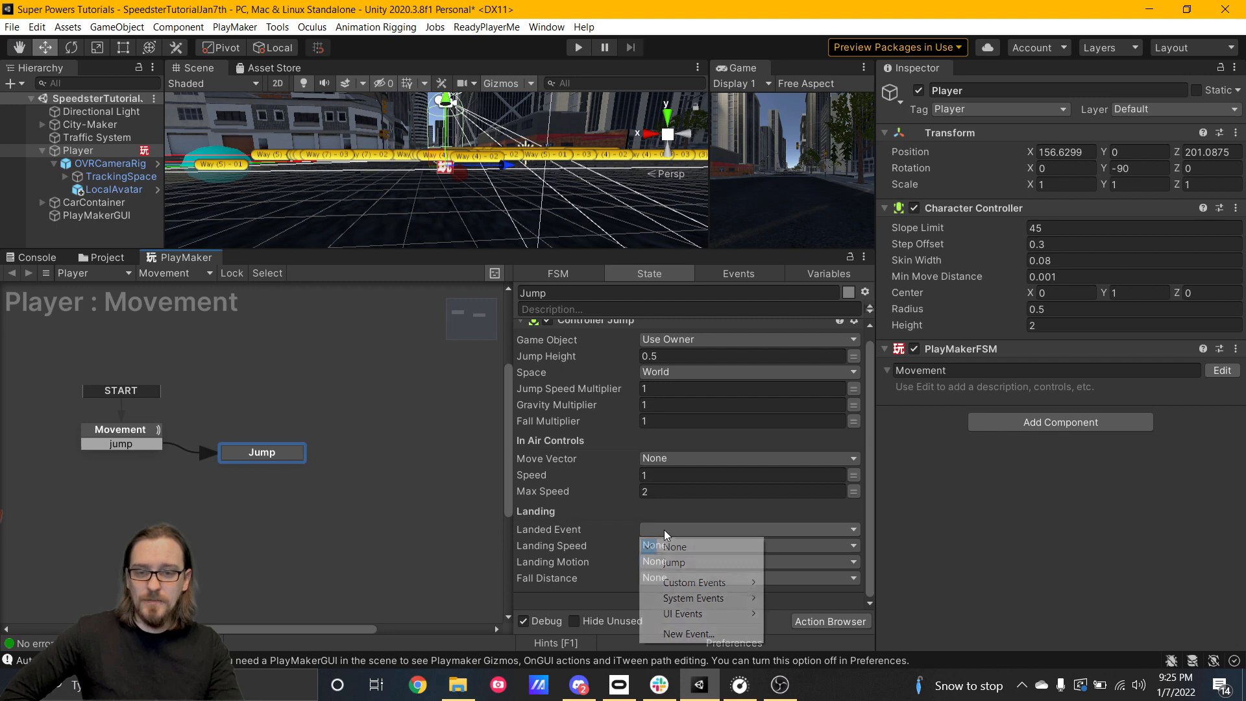
pyautogui.click(687, 629)
pyautogui.write('landed')
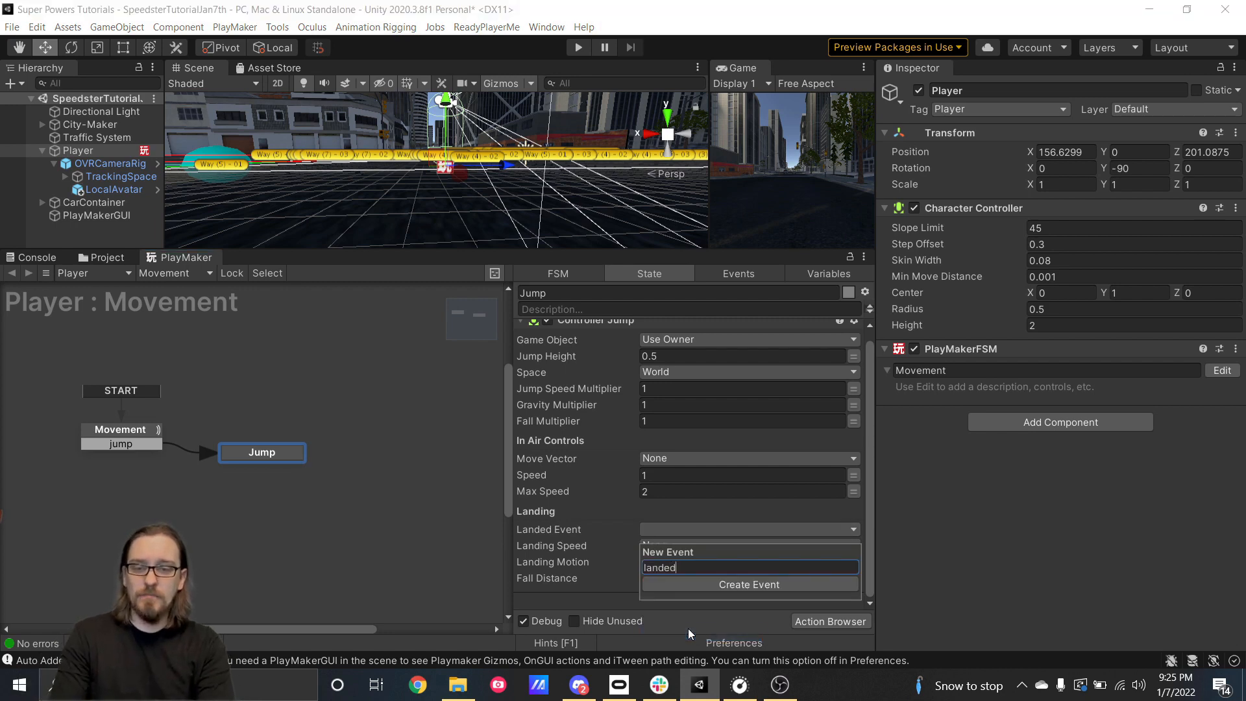
pyautogui.press('Return')
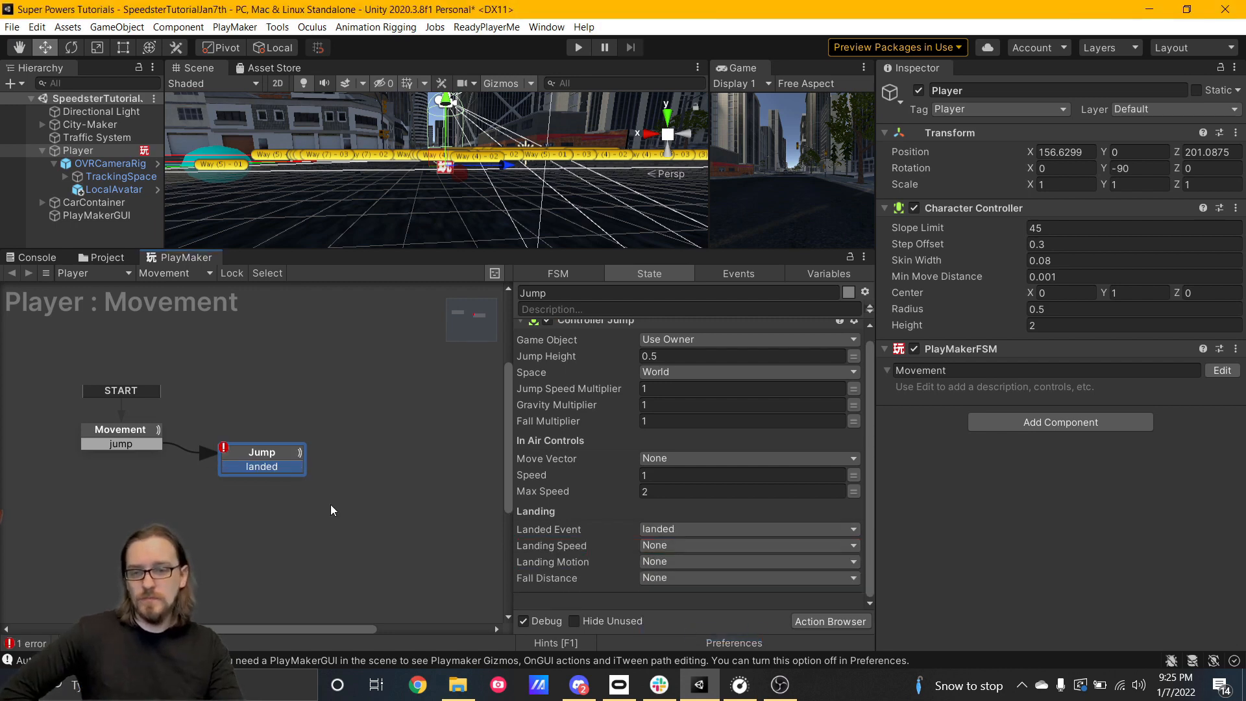
pyautogui.moveTo(290, 470); pyautogui.dragTo(136, 434)
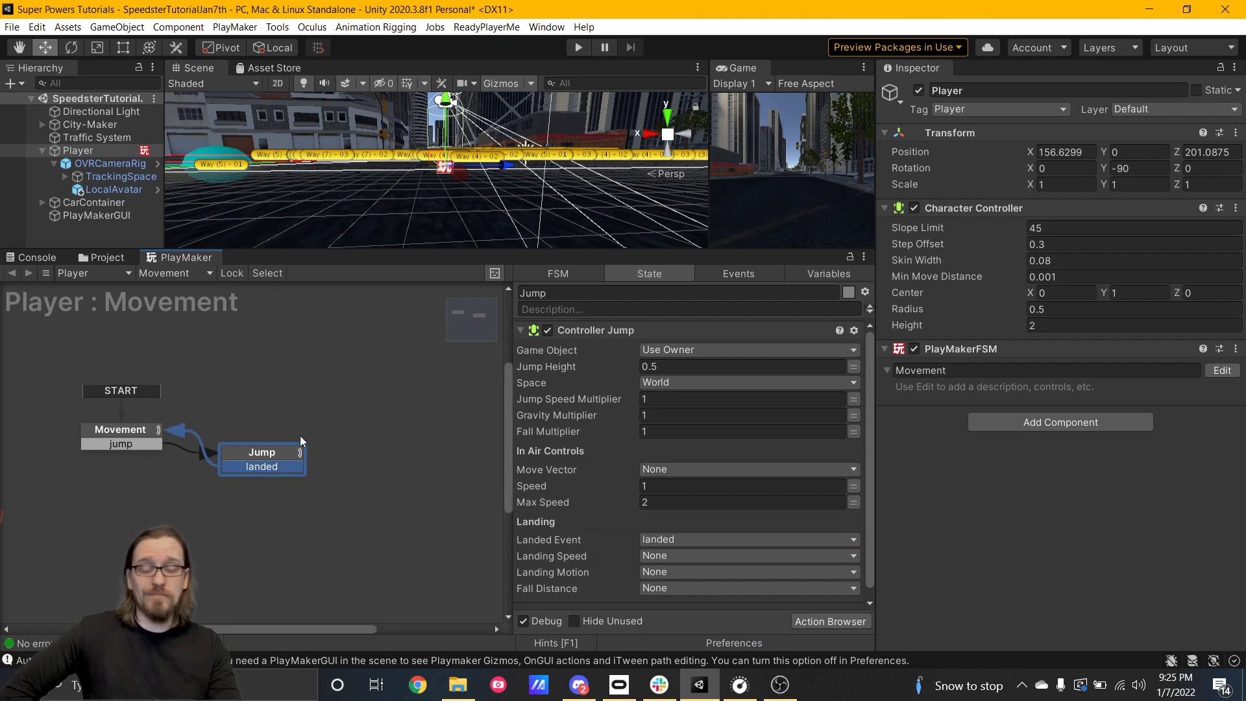
pyautogui.click(142, 429)
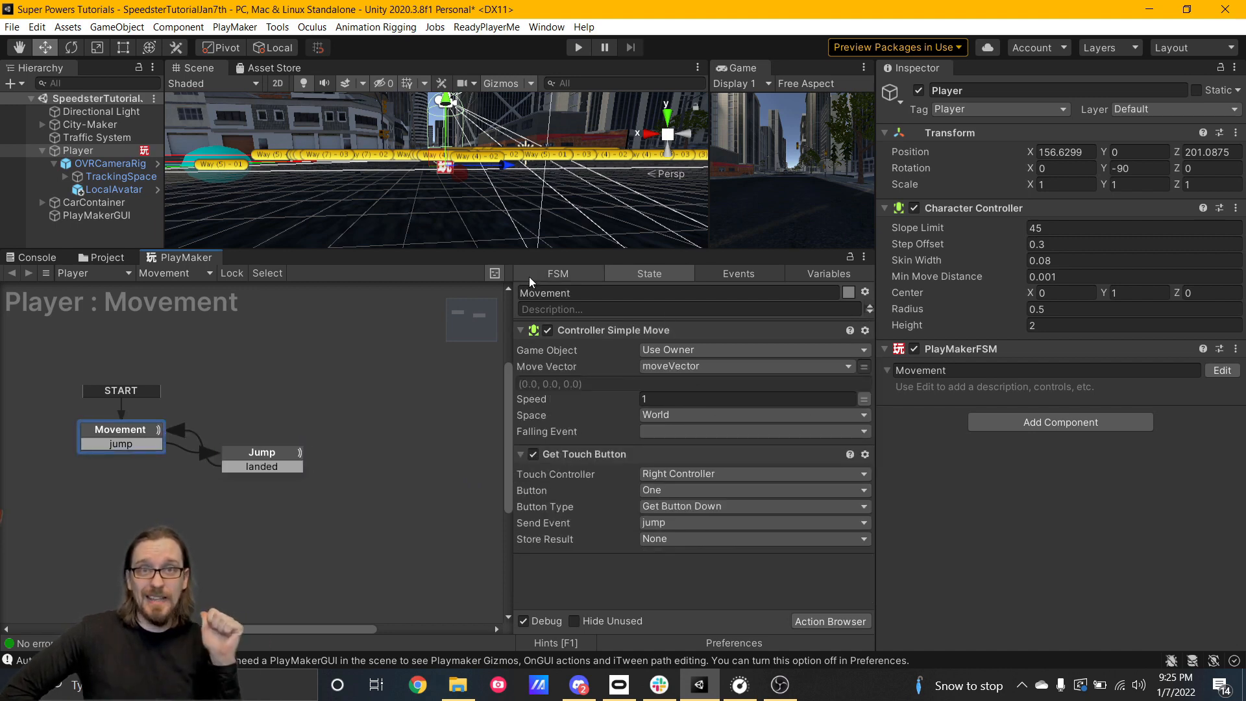
pyautogui.click(236, 457)
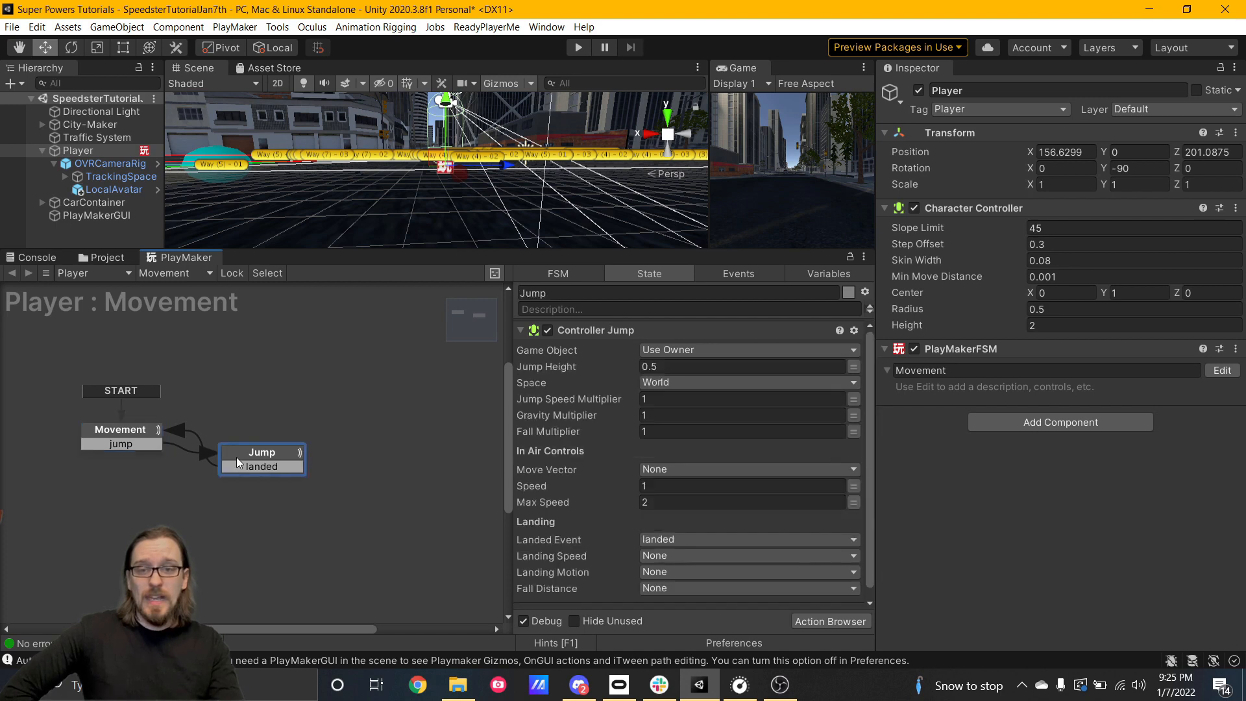
pyautogui.scroll(-1, 609, 432)
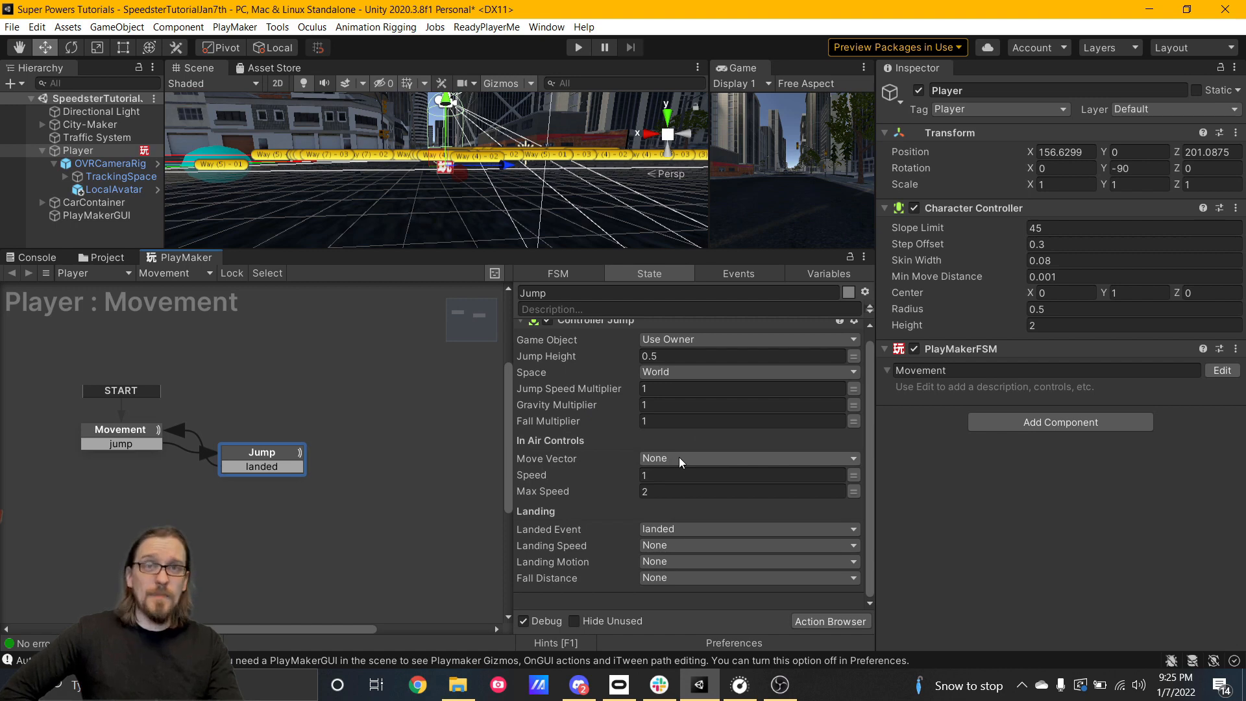
pyautogui.scroll(1, 679, 456)
pyautogui.click(156, 426)
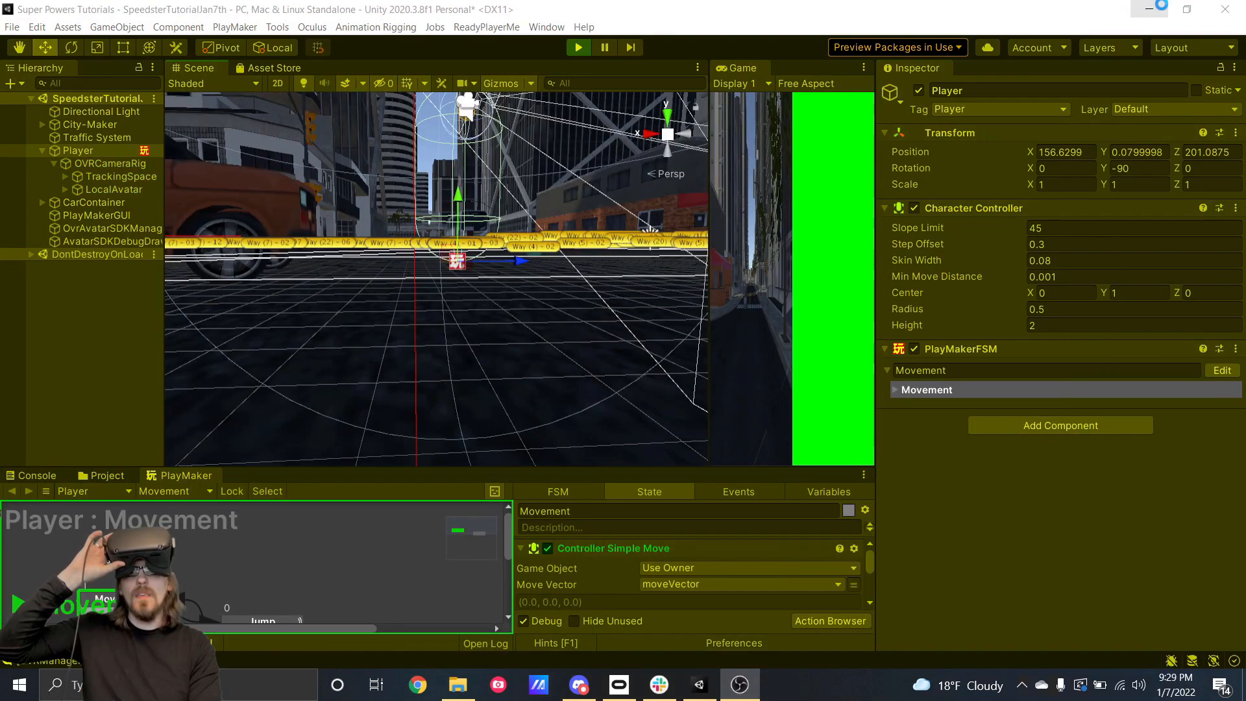
# - Widen the Game view to check the running city scene, and restore the Scene view's width
pyautogui.click(1049, 358)
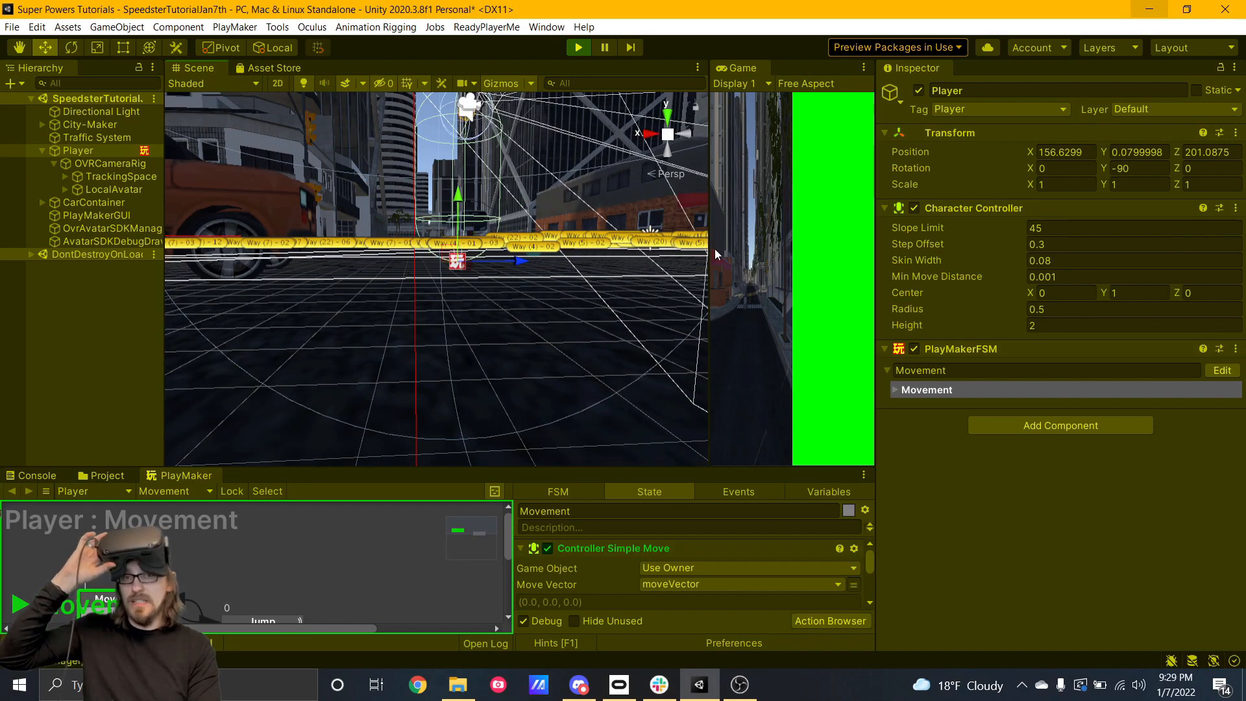
pyautogui.moveTo(712, 249); pyautogui.dragTo(366, 253)
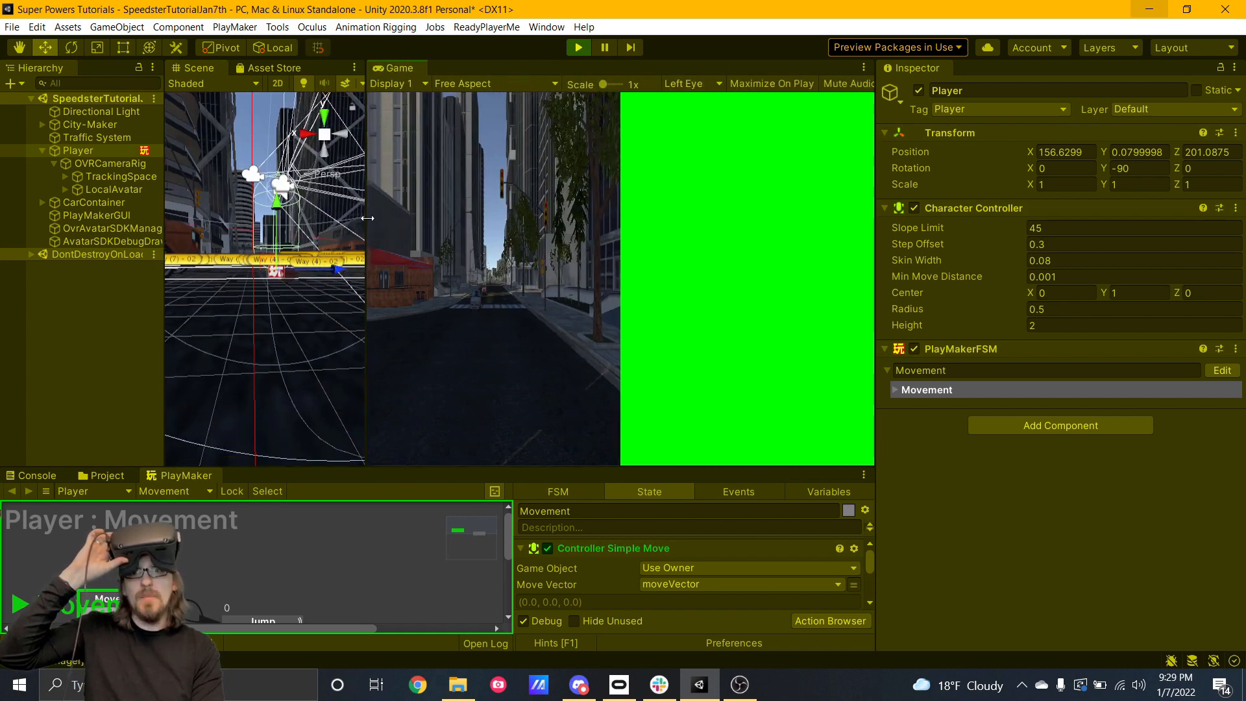
pyautogui.moveTo(367, 219); pyautogui.dragTo(714, 196)
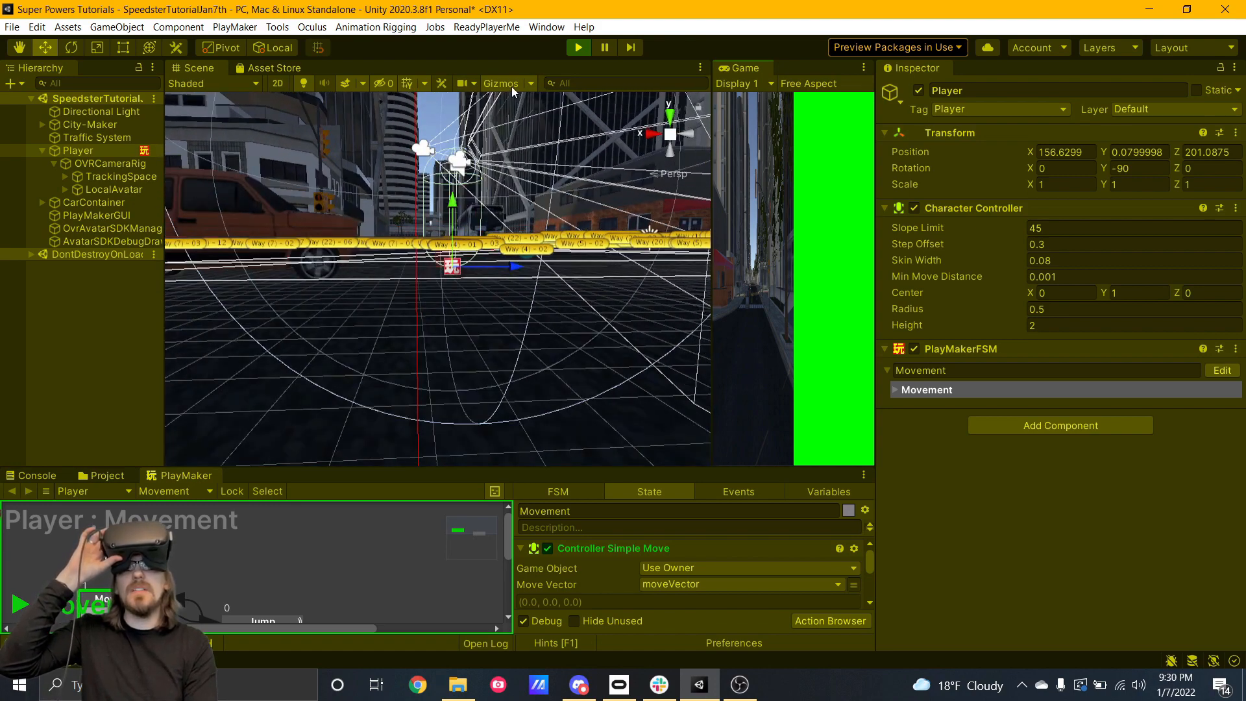
# - Hide the Scene view gizmos, enlarge the PlayMaker editor and stop play mode
pyautogui.click(511, 87)
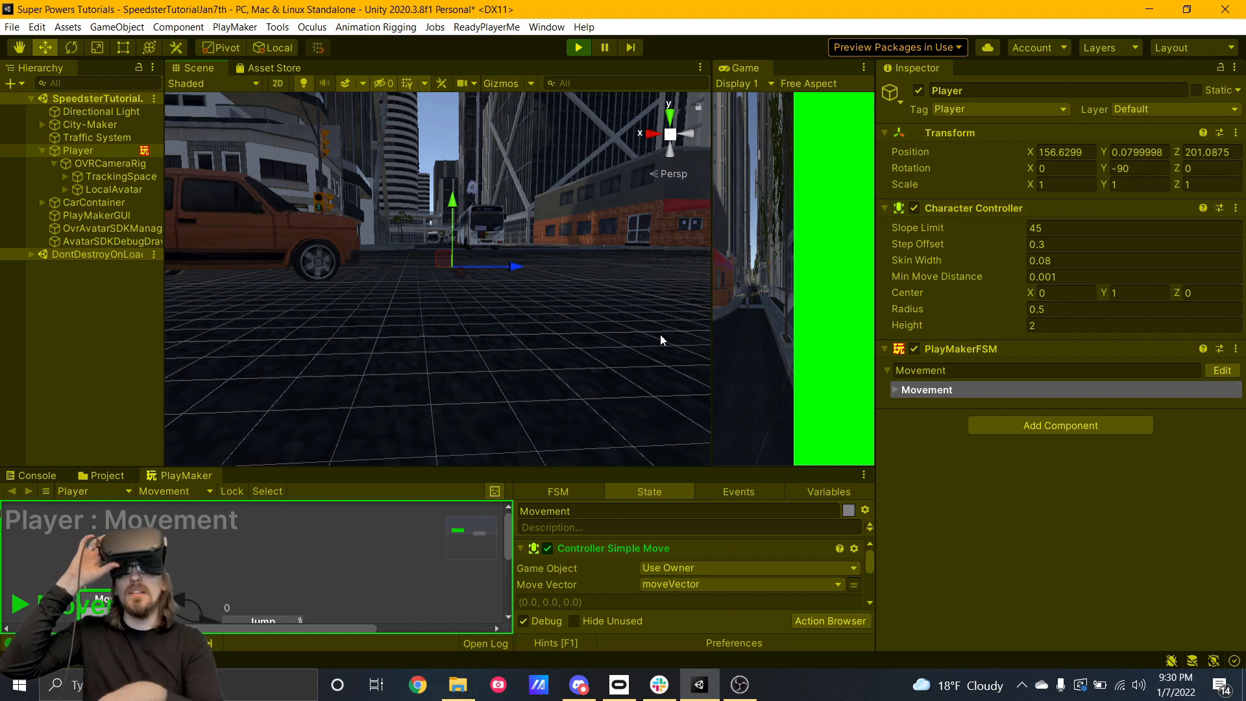
pyautogui.moveTo(620, 467); pyautogui.dragTo(612, 330)
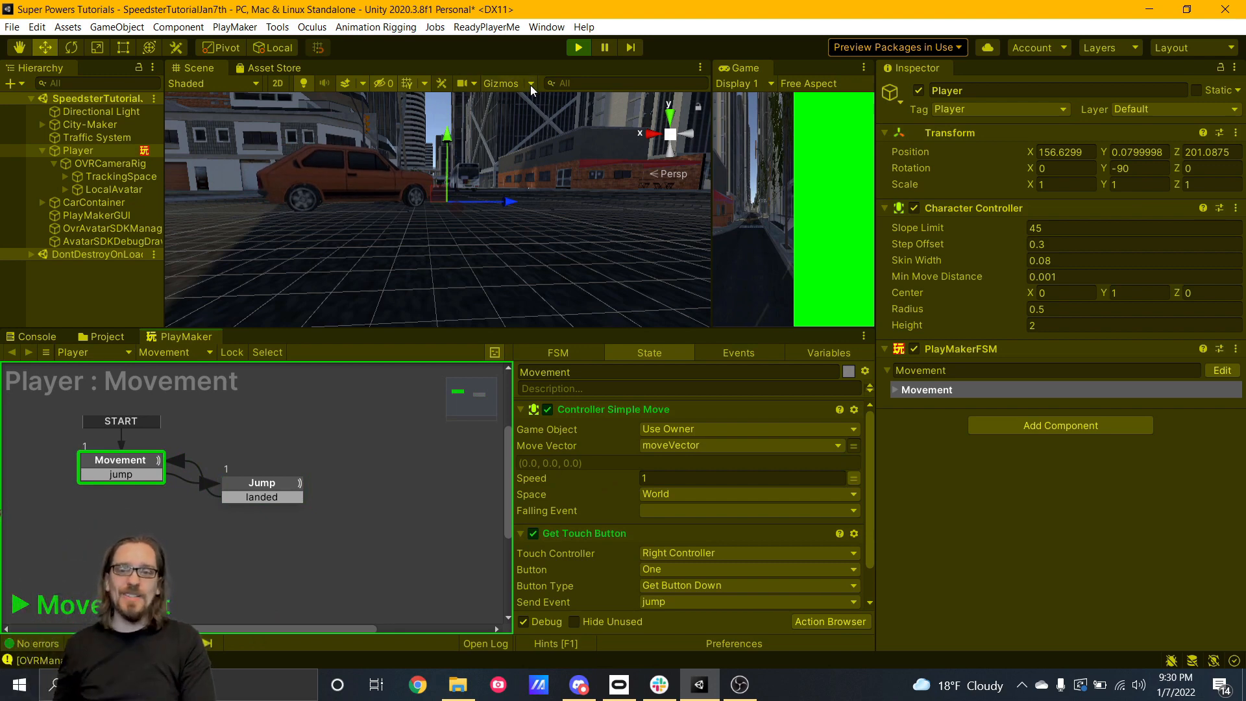
pyautogui.click(581, 49)
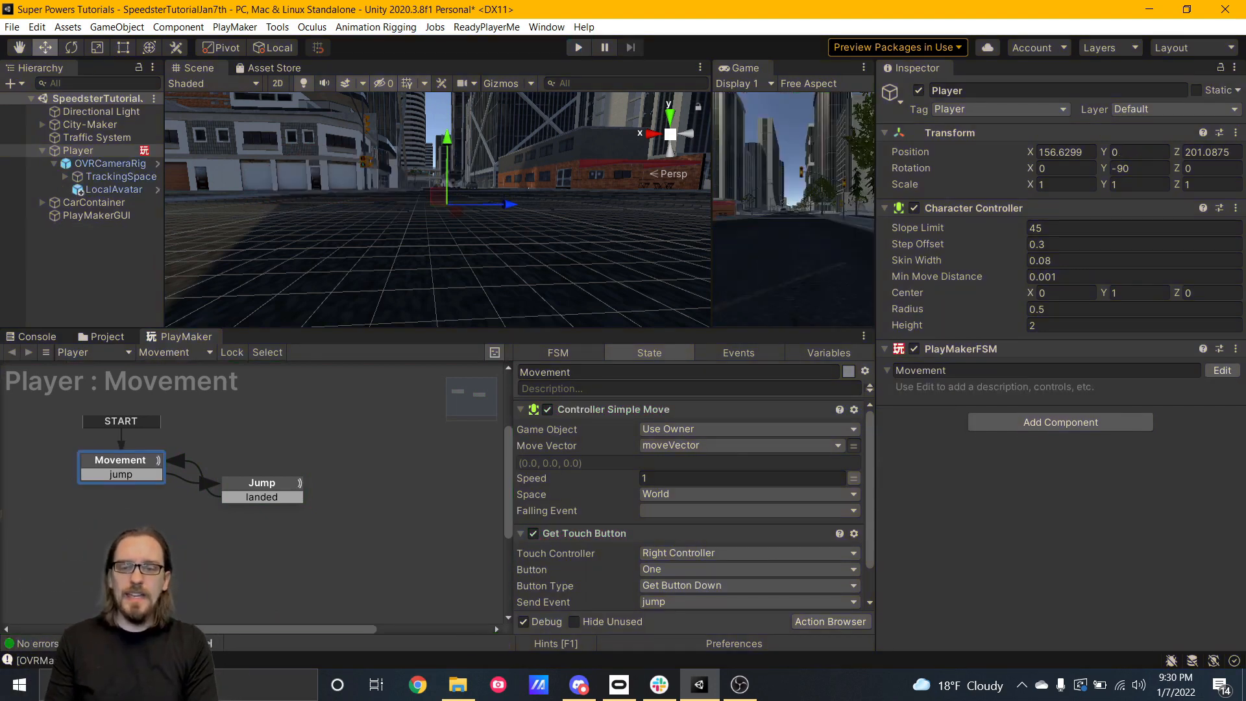
# - Switch to Chrome, search for "ovr controller map" and examine the Touch input mapping diagram on the Oculus Map Controllers page
pyautogui.click(425, 687)
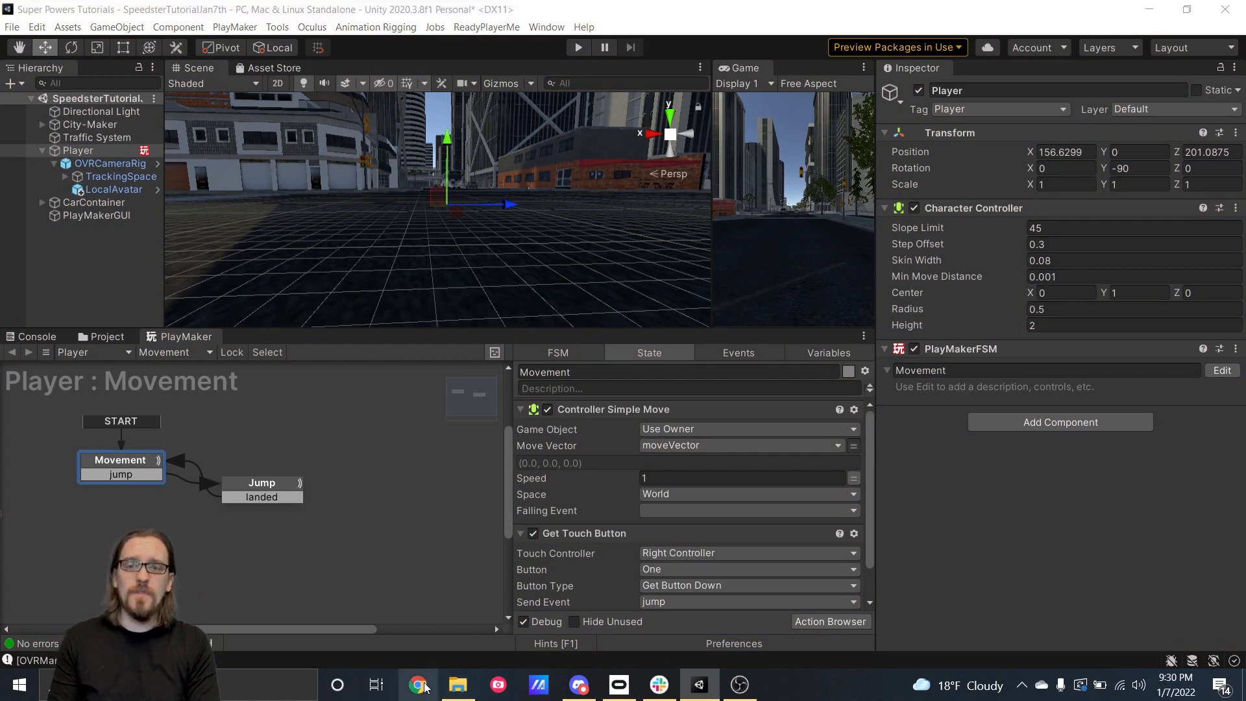
pyautogui.click(574, 21)
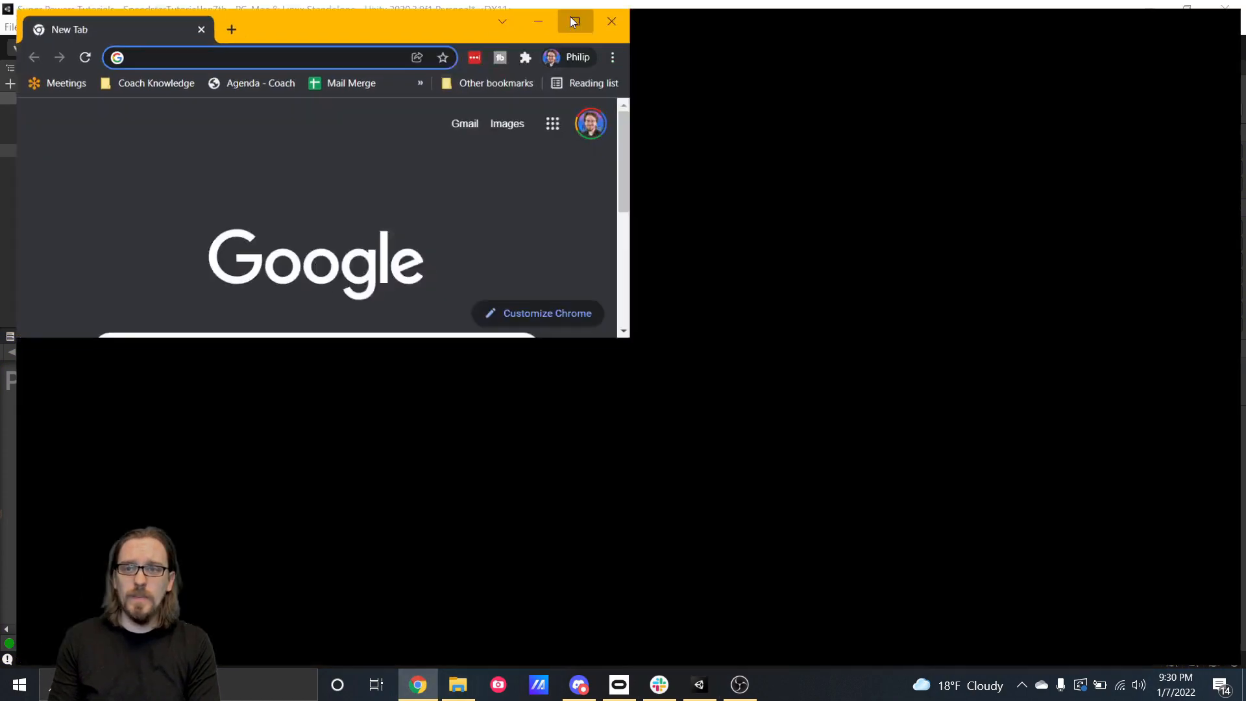
pyautogui.write('ovr ')
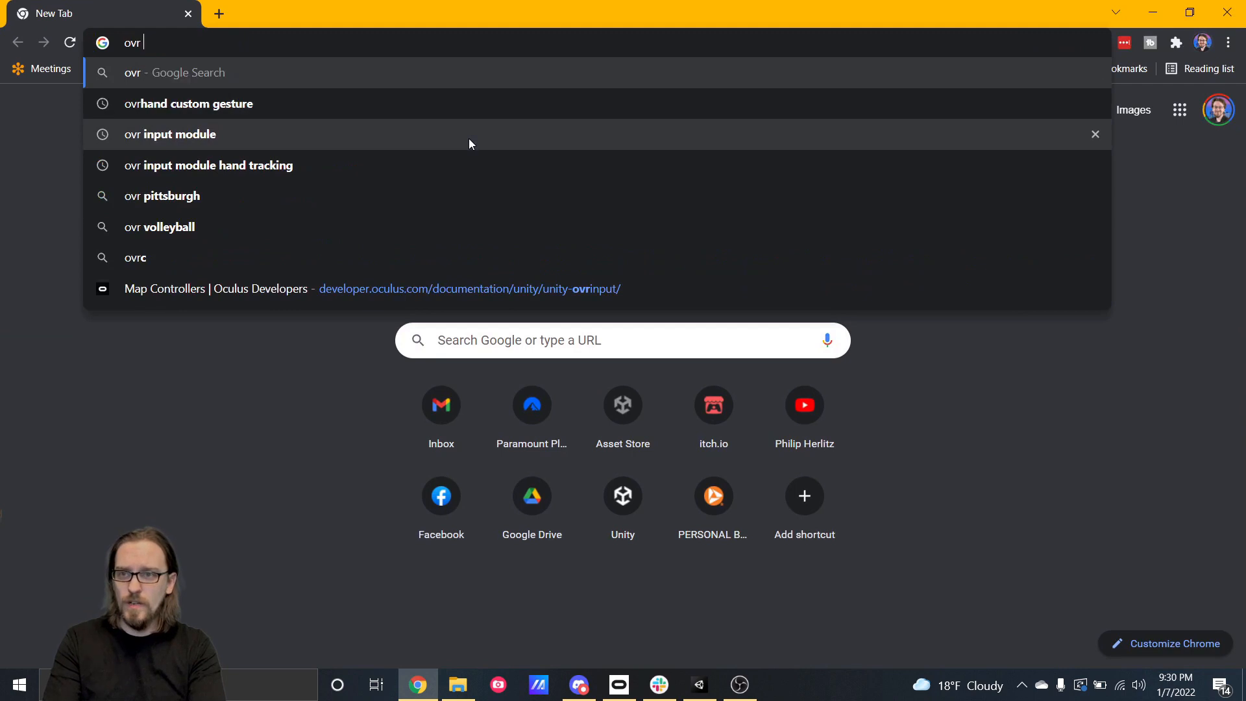
pyautogui.write('controller map')
pyautogui.press('Return')
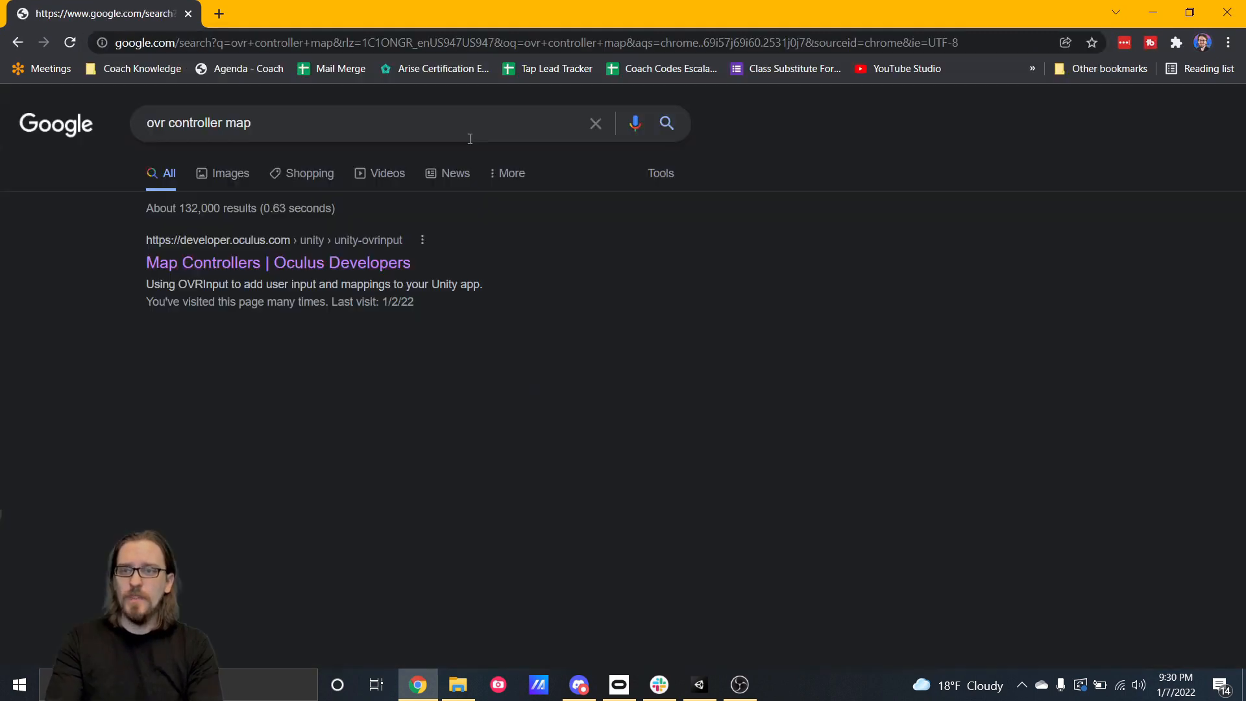
pyautogui.click(258, 266)
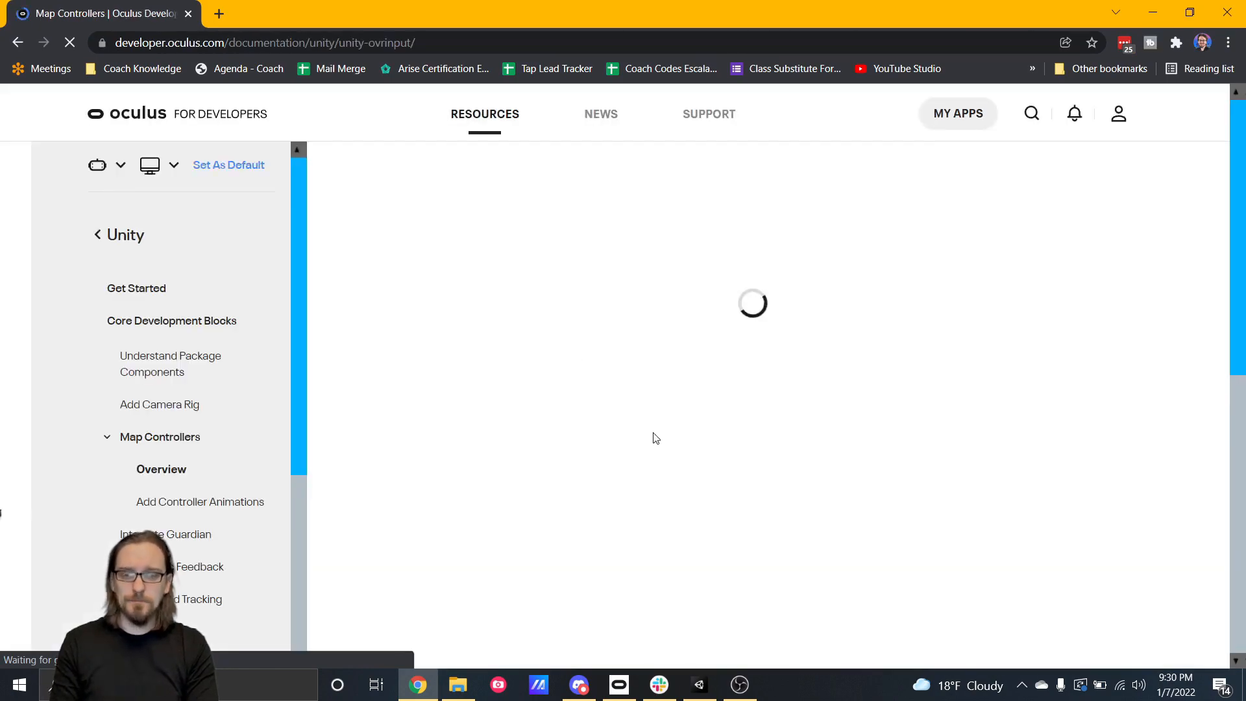
pyautogui.moveTo(1237, 322); pyautogui.dragTo(1212, 494)
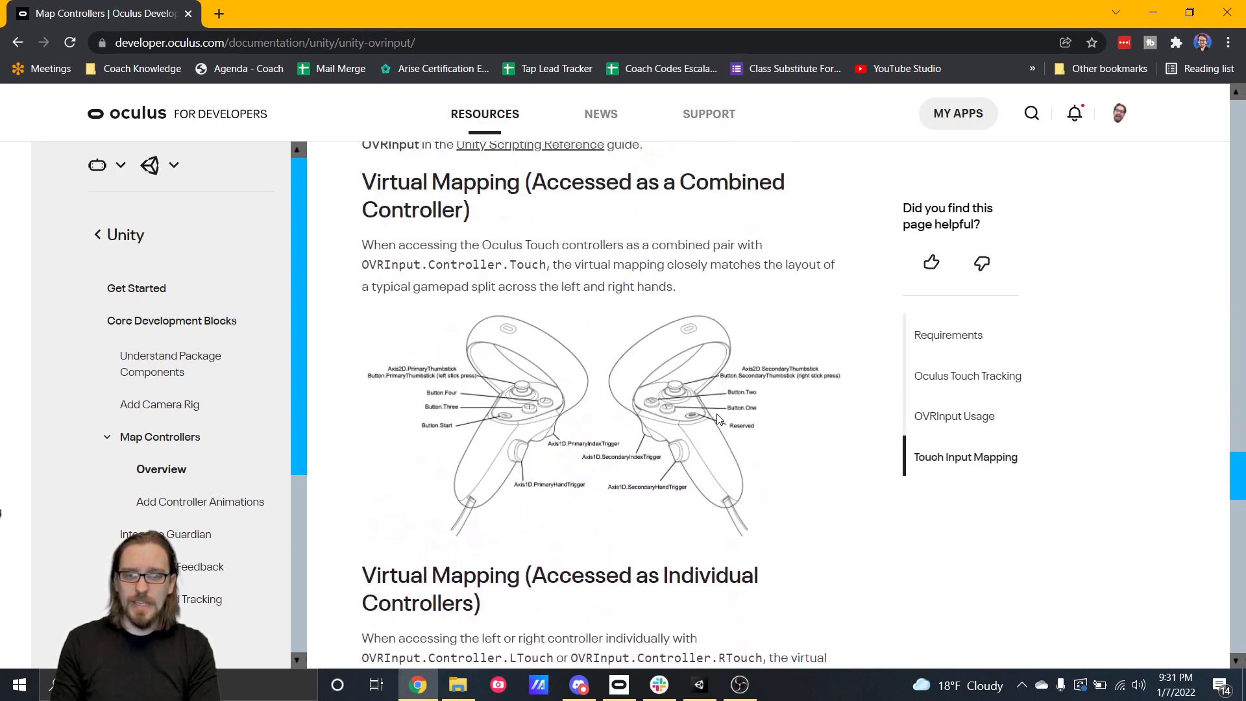
# - Return to Unity, enlarge the PlayMaker editor and expand the Oculus category in the action browser
pyautogui.click(706, 693)
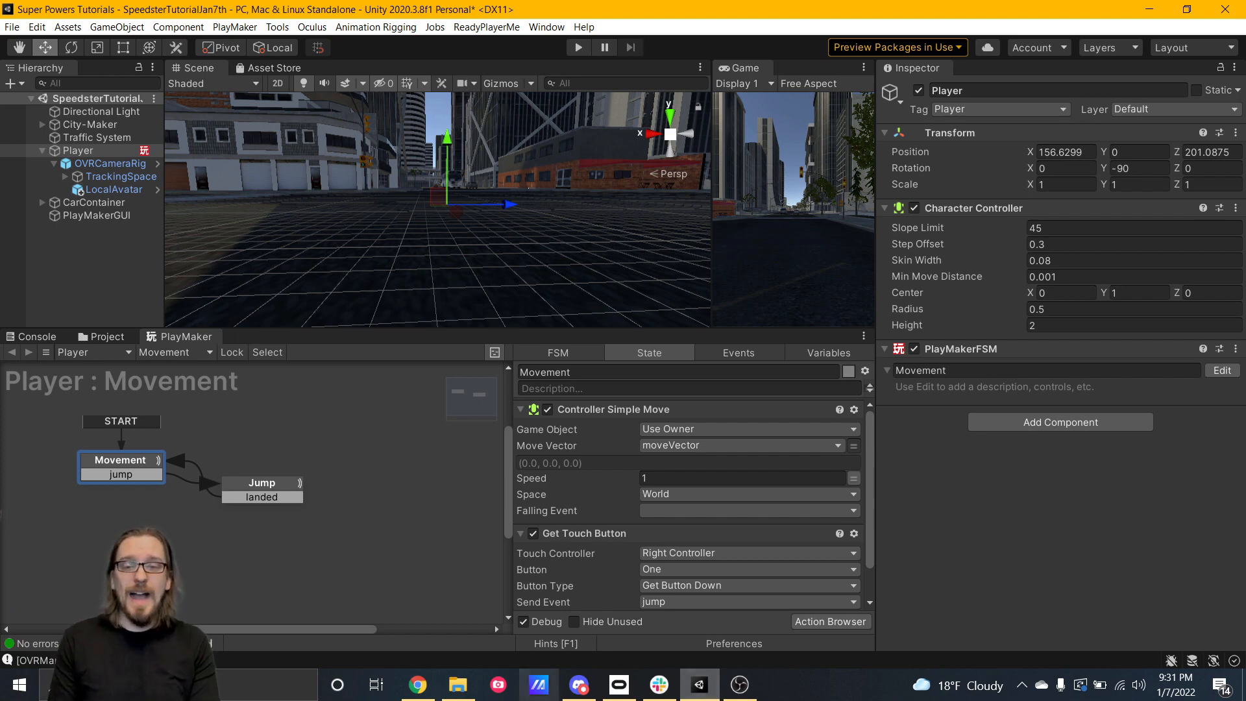
pyautogui.moveTo(662, 329); pyautogui.dragTo(658, 147)
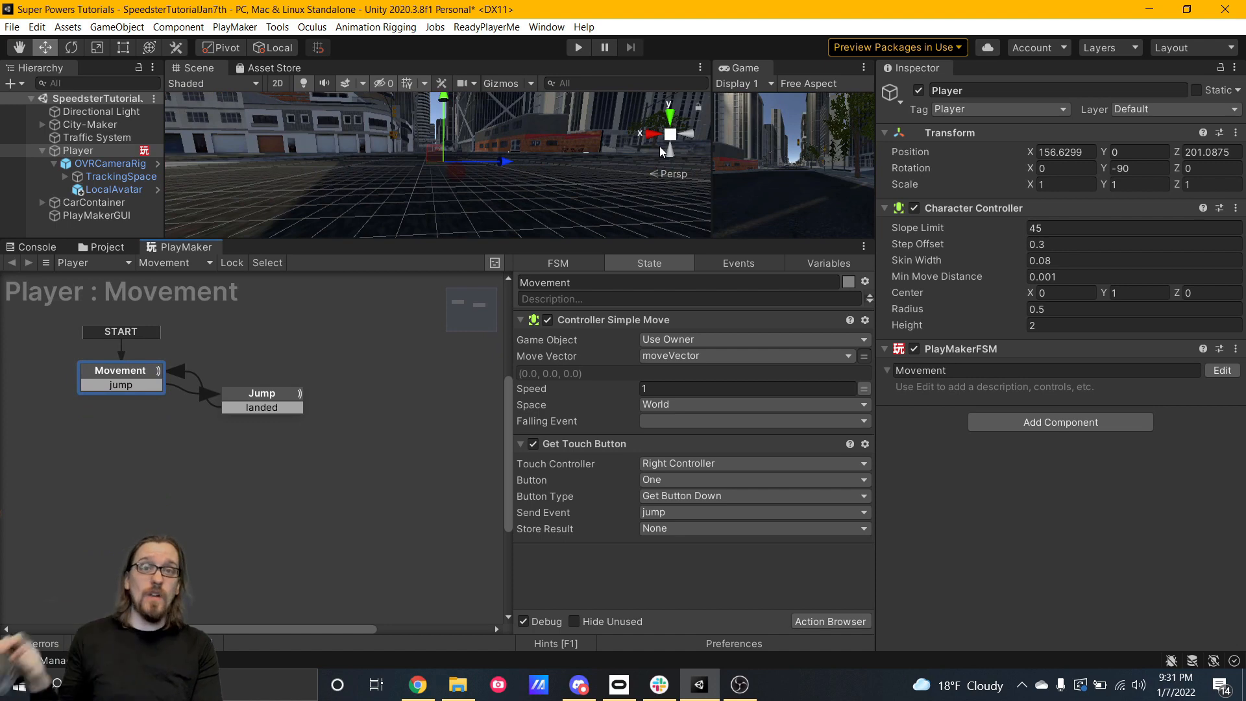
pyautogui.doubleClick(646, 586)
pyautogui.click(334, 82)
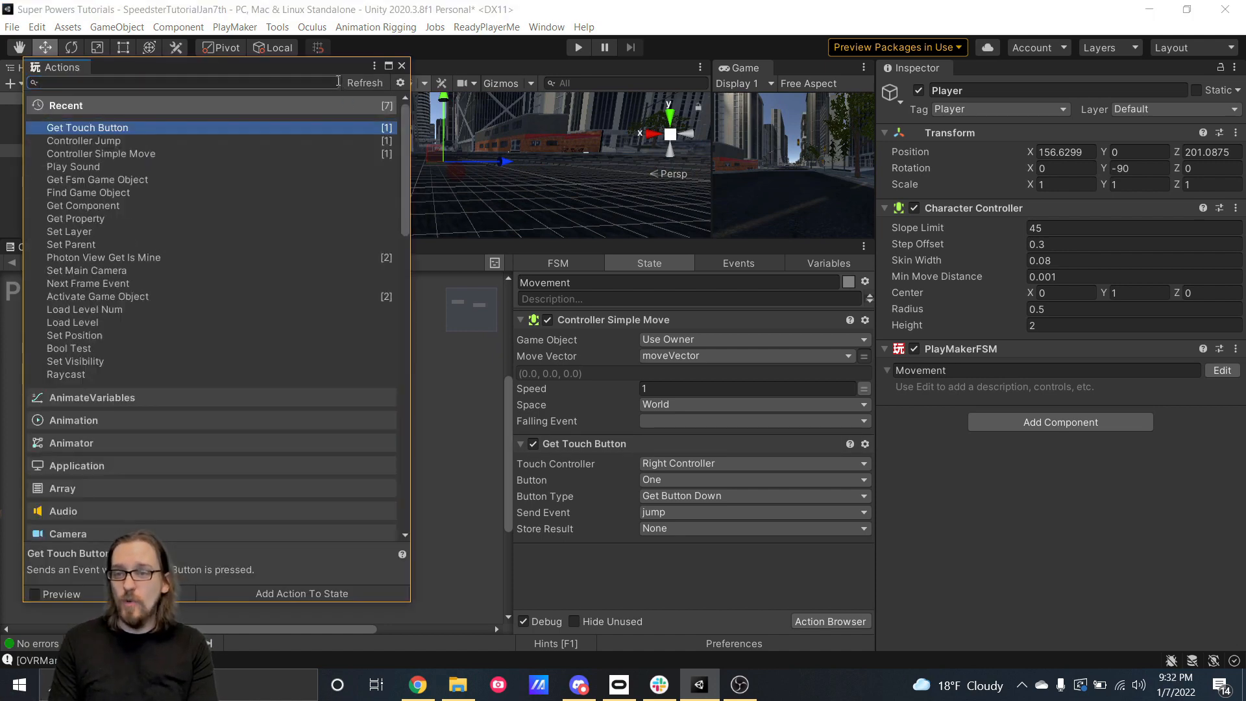
pyautogui.scroll(-10, 240, 329)
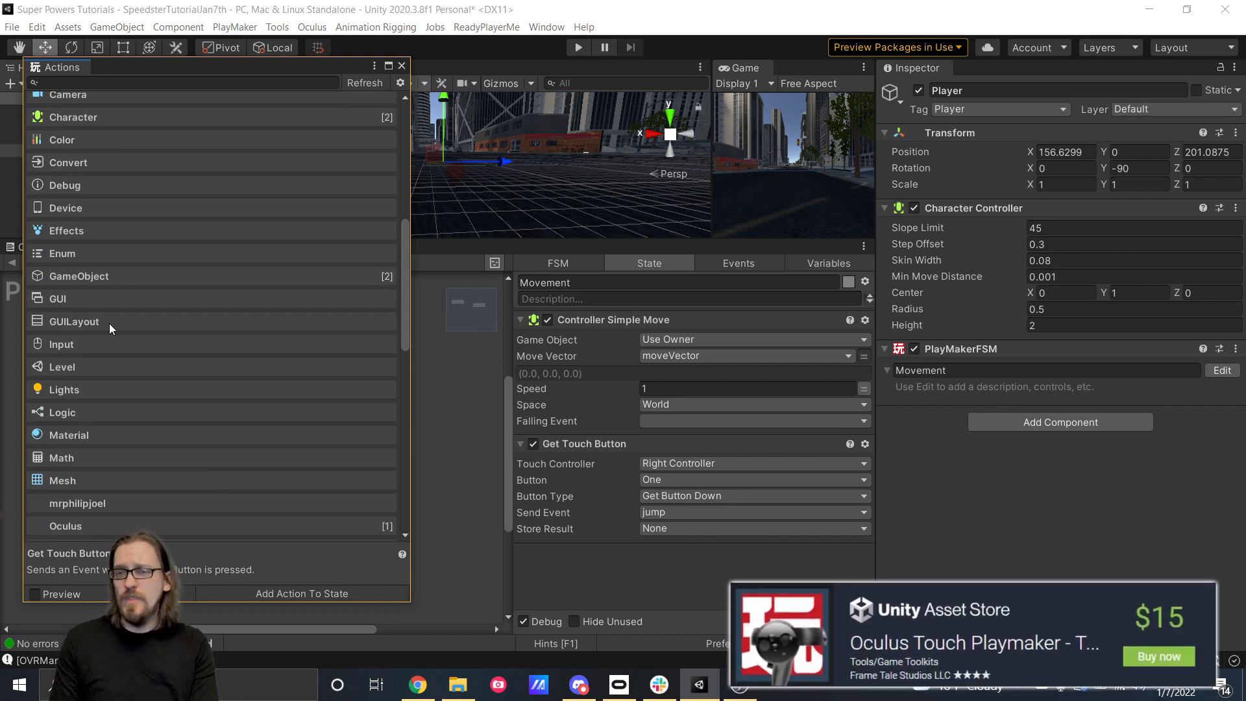
pyautogui.scroll(-3, 109, 323)
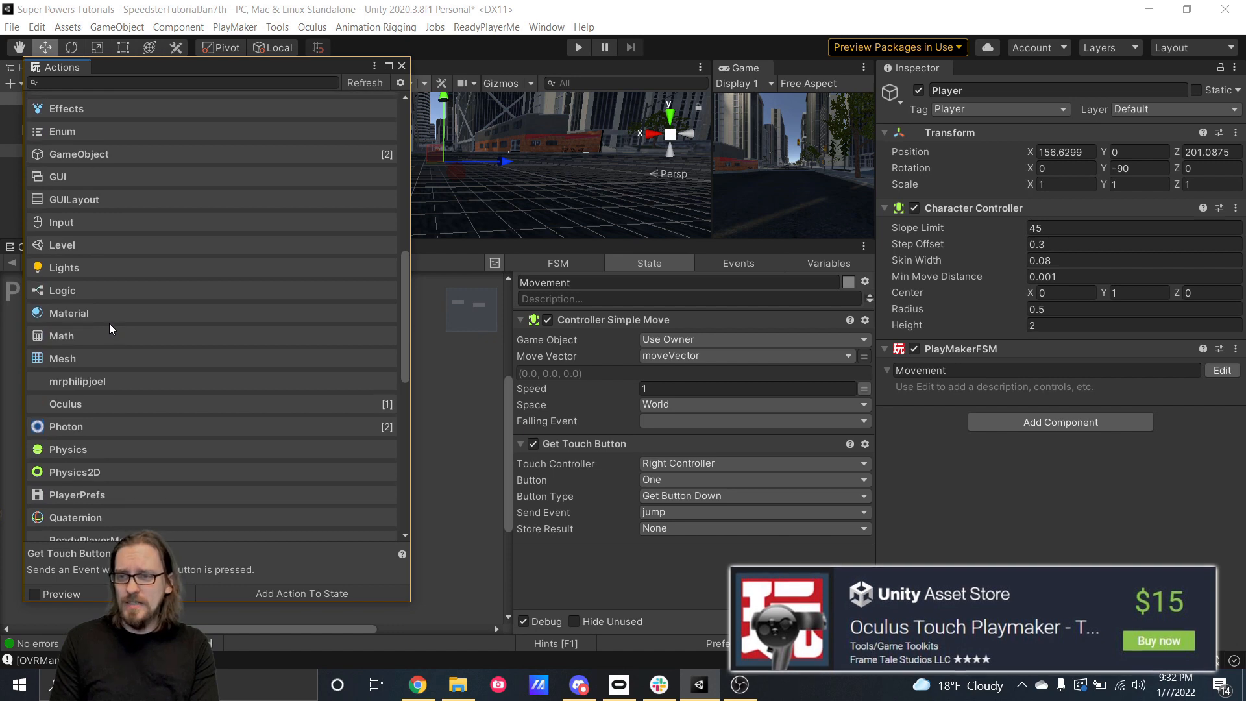
pyautogui.click(76, 406)
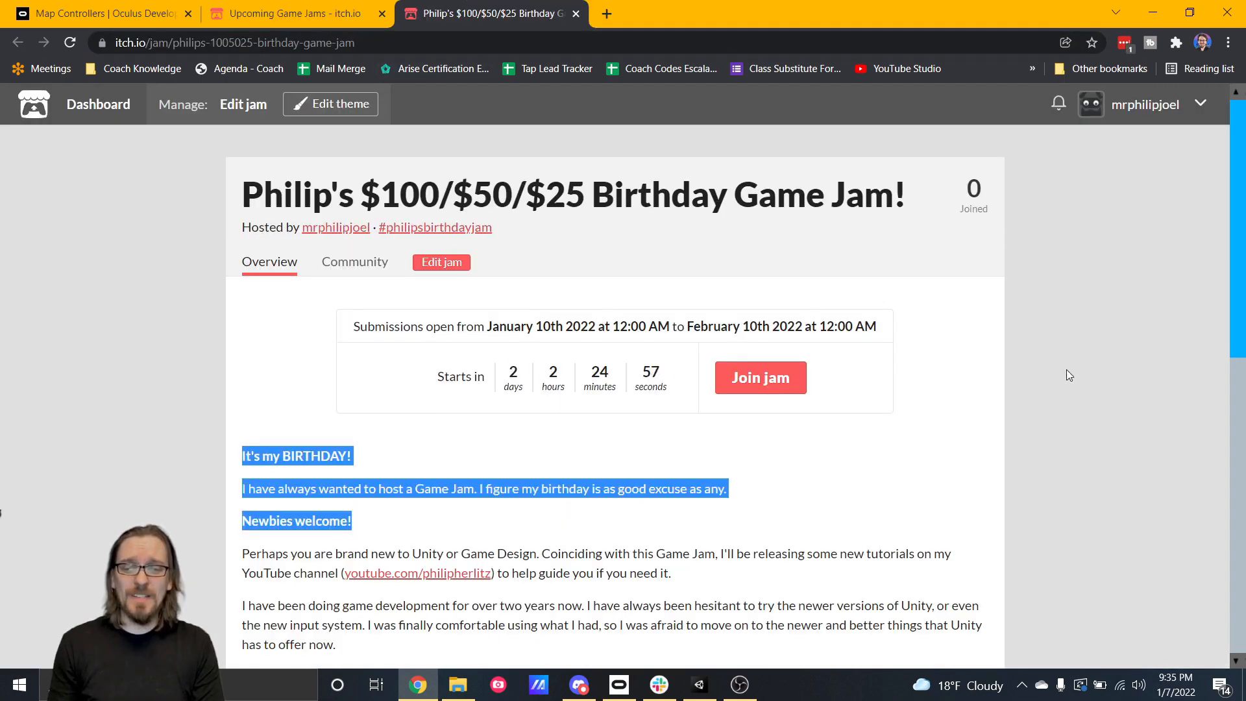
# - Review the dates, restrictions and prizes on the itch.io Birthday Game Jam page
pyautogui.moveTo(1067, 369); pyautogui.dragTo(1058, 235)
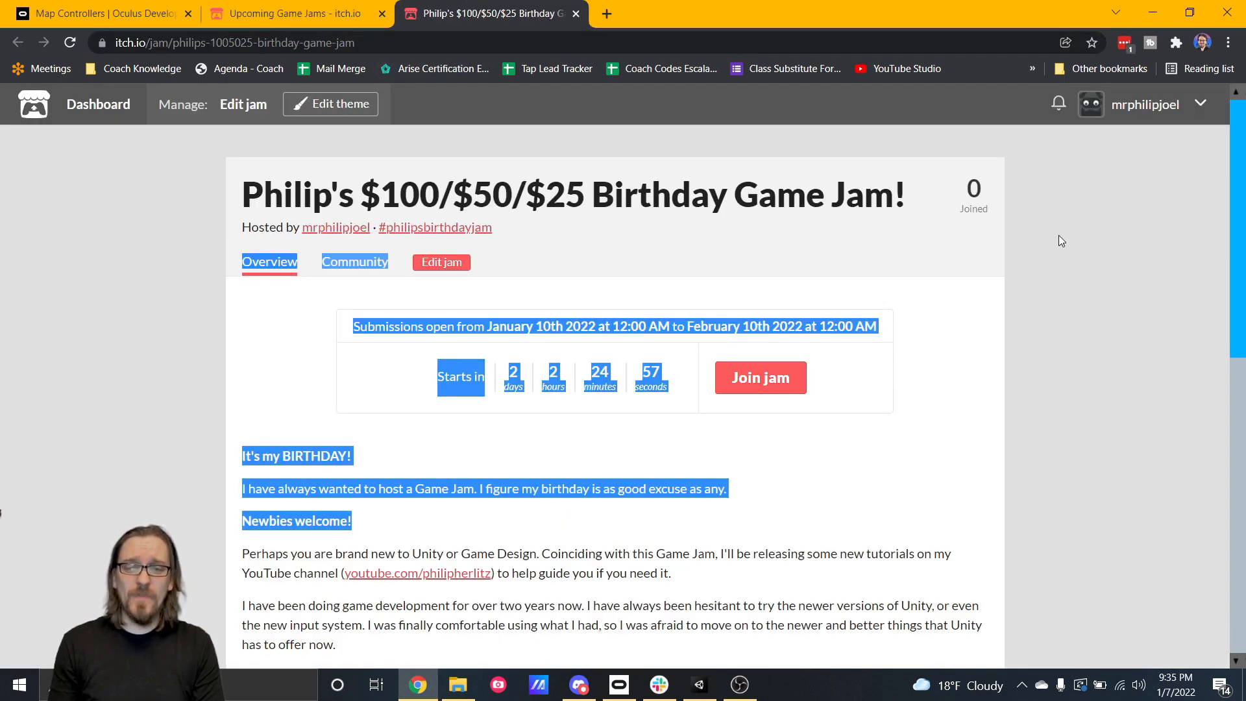
pyautogui.click(1007, 422)
pyautogui.scroll(-5, 1007, 422)
pyautogui.scroll(-3, 1008, 426)
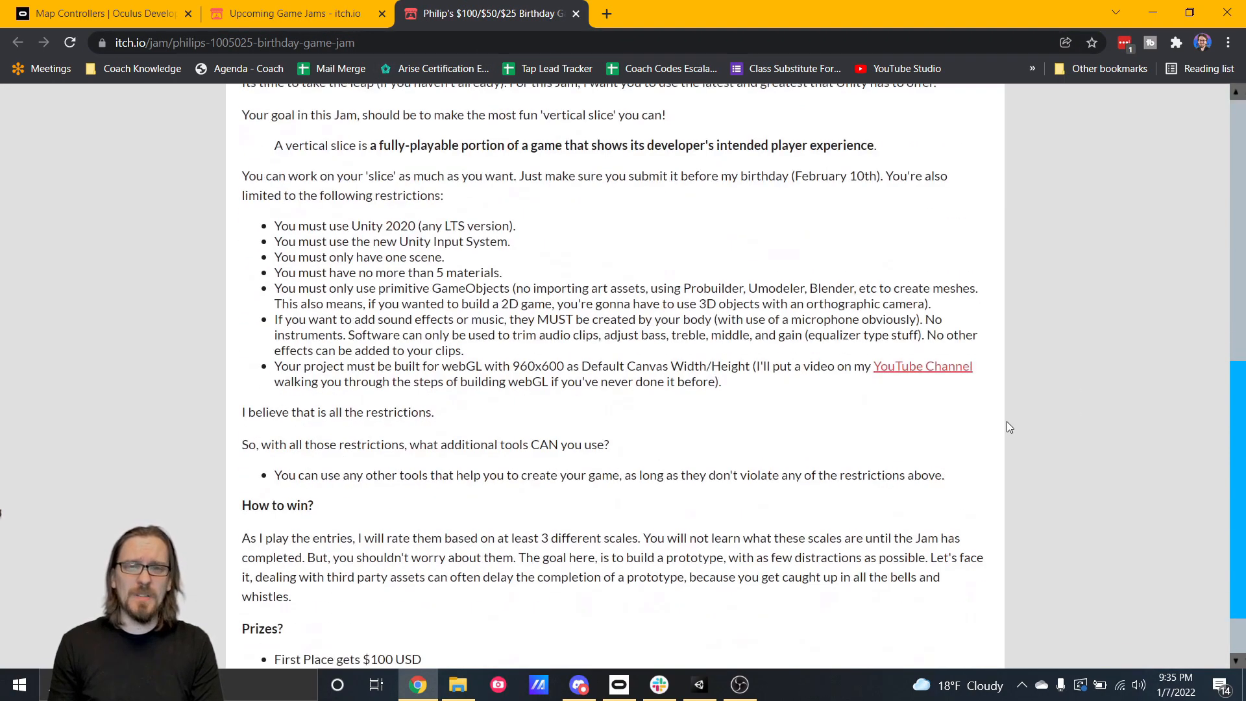
pyautogui.scroll(9, 1007, 422)
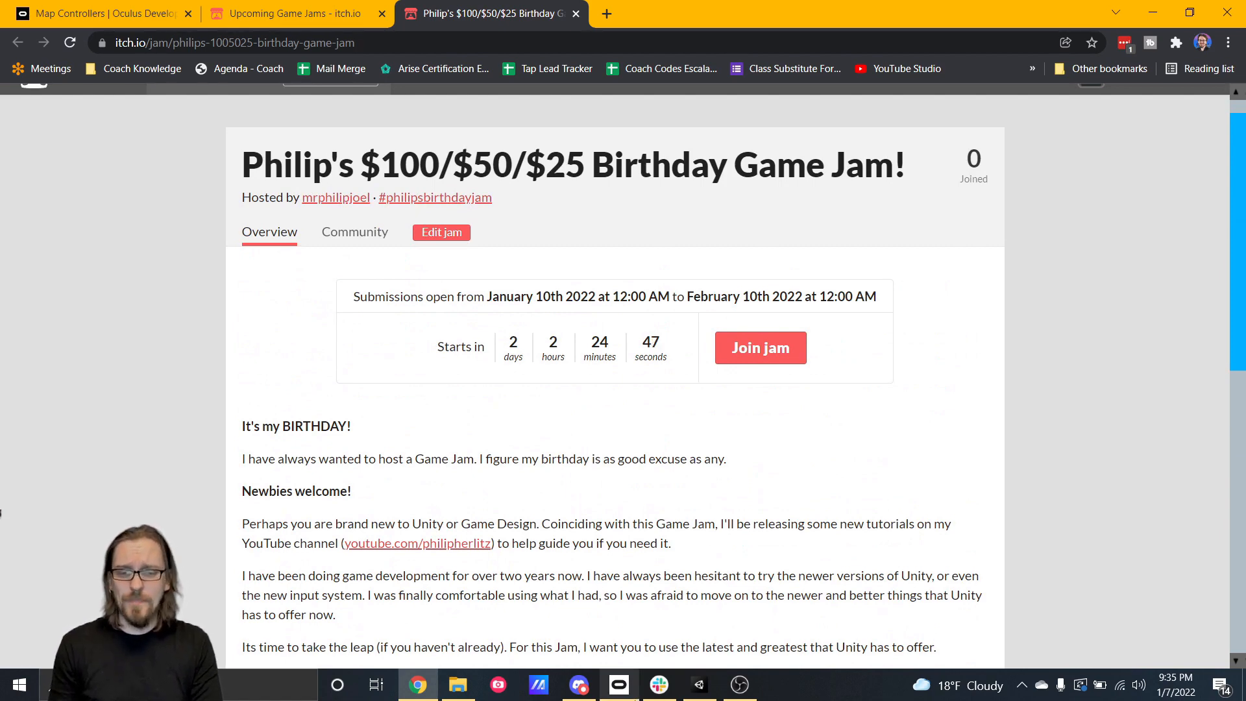
# - Switch back to Unity and add the Oculus Get Touch Thumbstick Axis action above Controller Simple Move in the Movement state
pyautogui.click(700, 684)
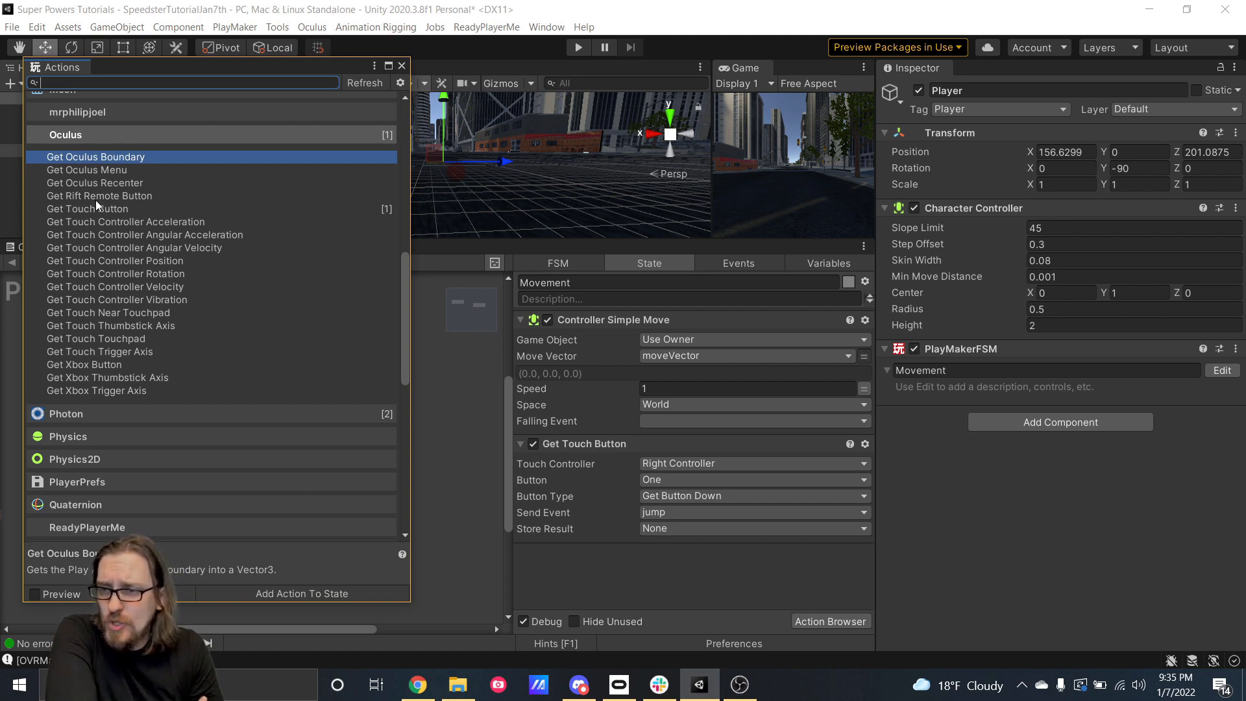
pyautogui.click(165, 330)
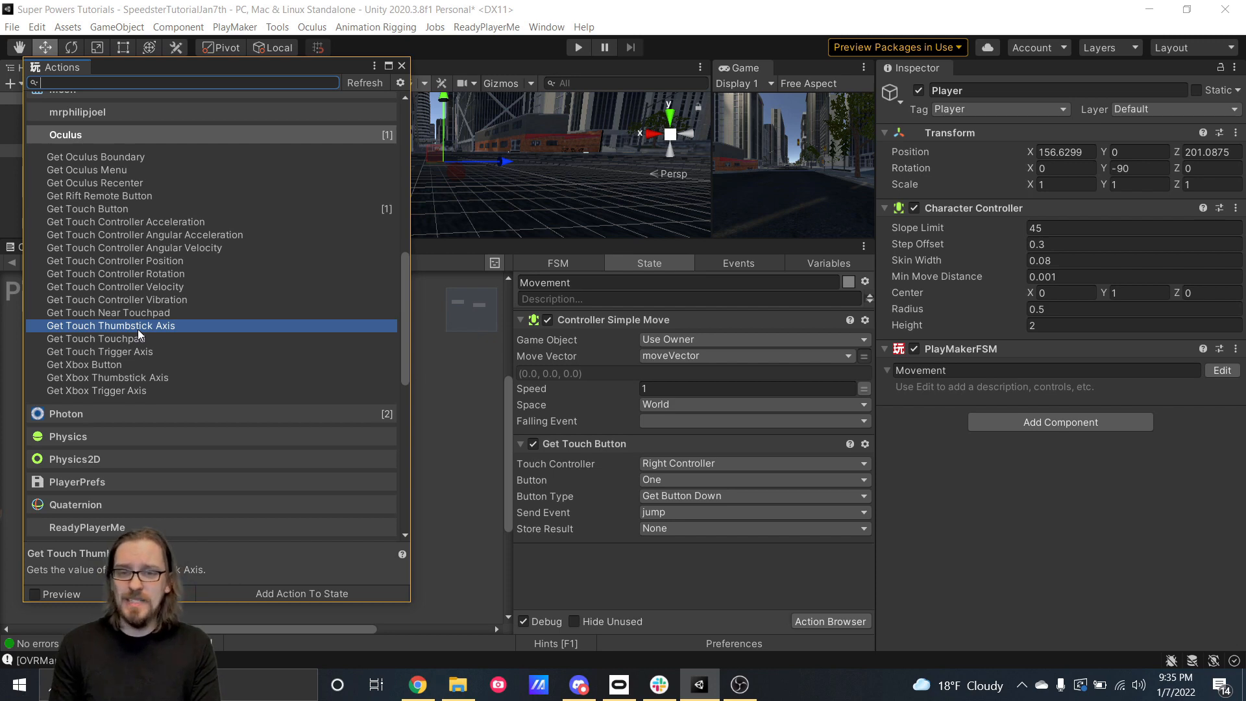
pyautogui.moveTo(138, 329); pyautogui.dragTo(617, 318)
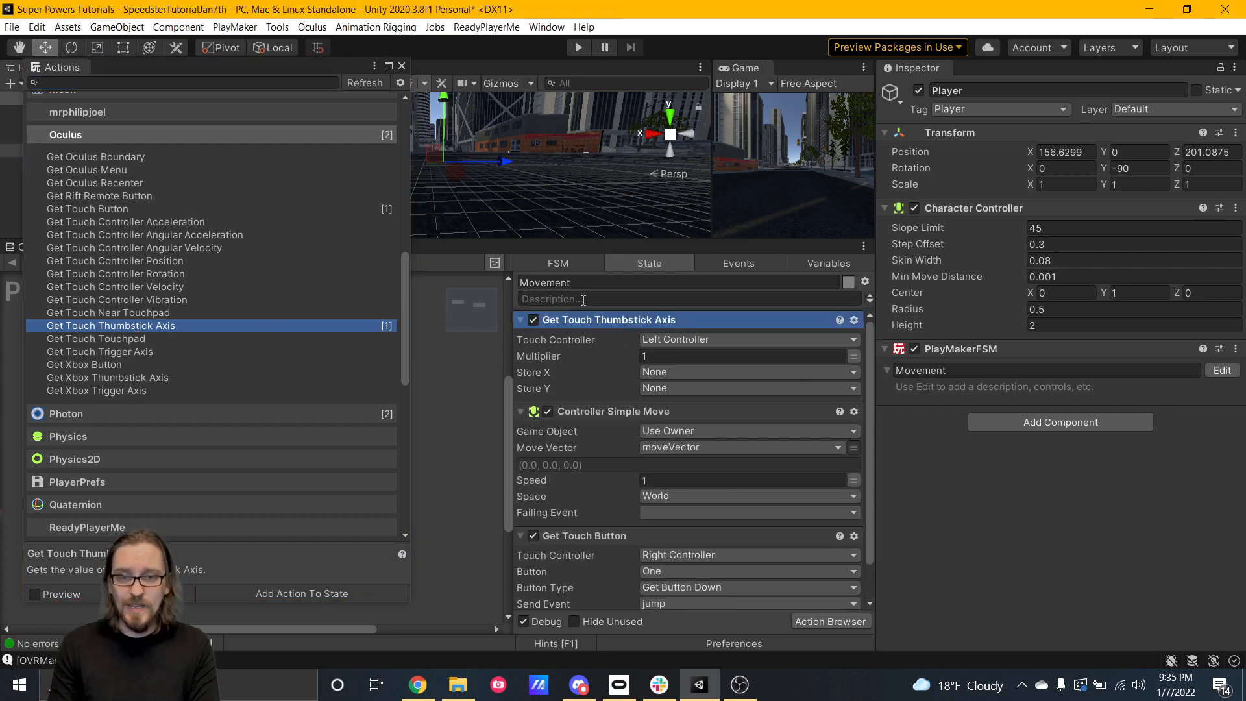
pyautogui.click(401, 65)
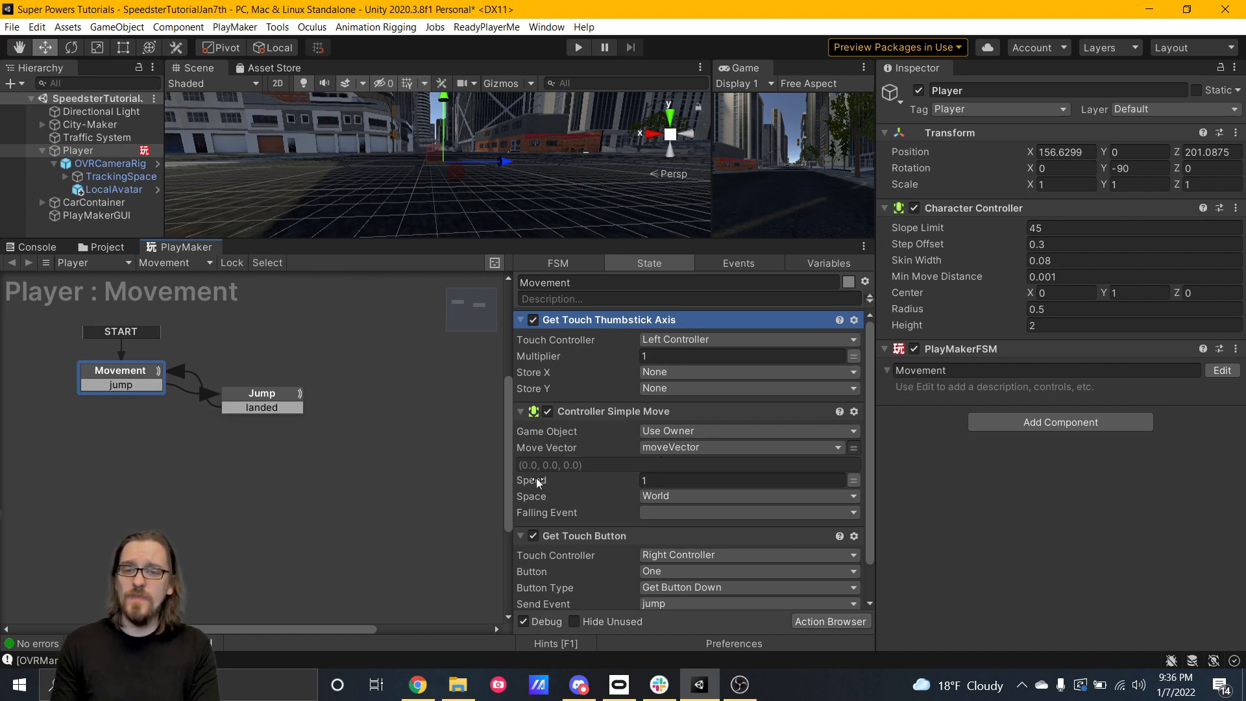
# - Make Controller Simple Move's Speed use a variable and create a new one named speed for it
pyautogui.click(854, 481)
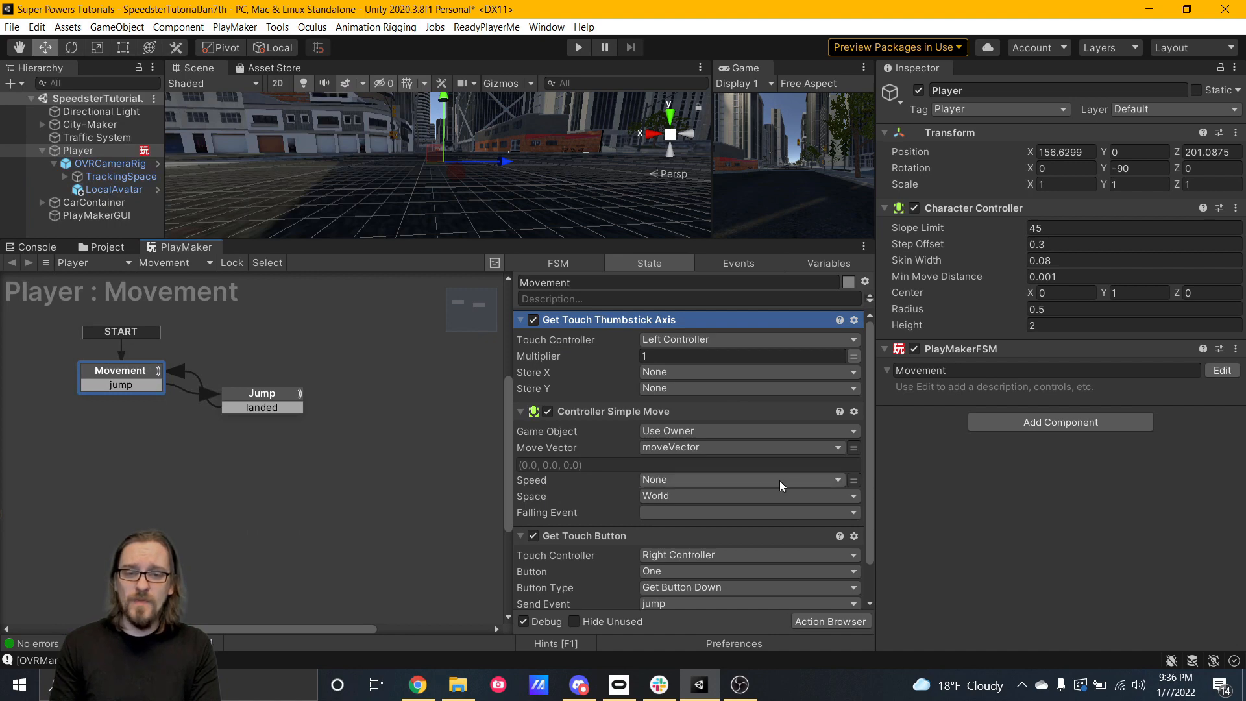
pyautogui.click(782, 487)
pyautogui.write('speed')
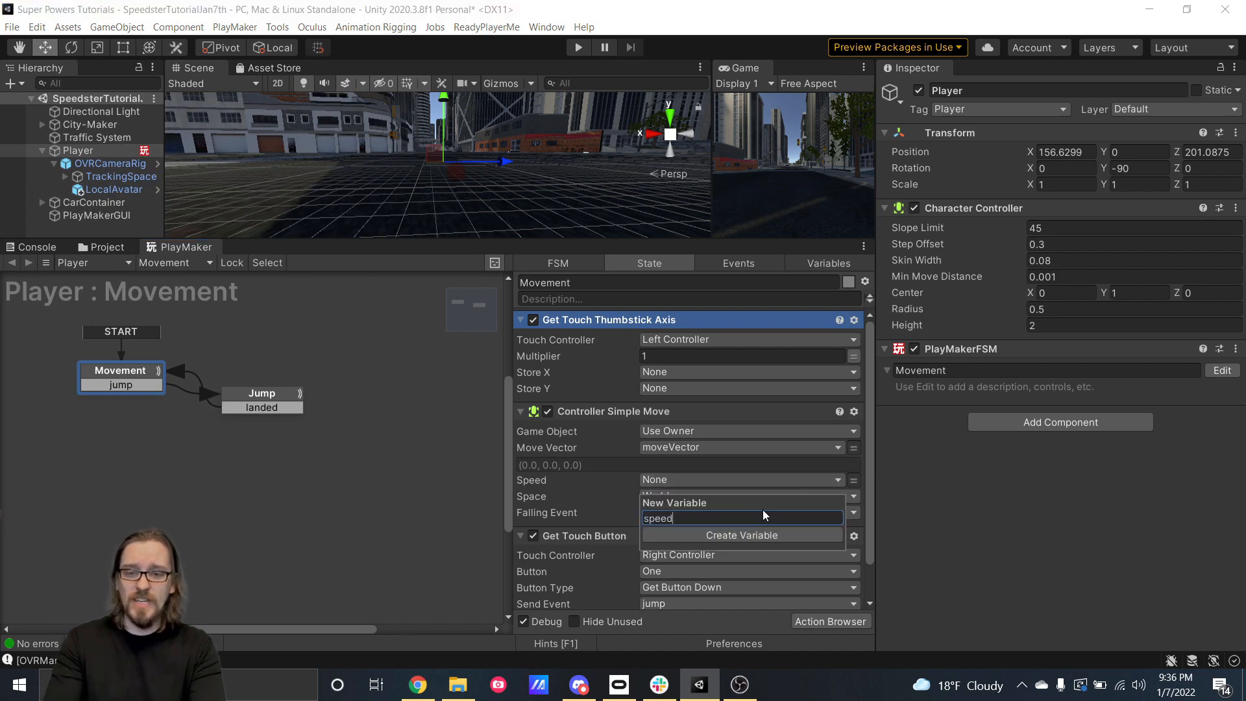
pyautogui.press('Return')
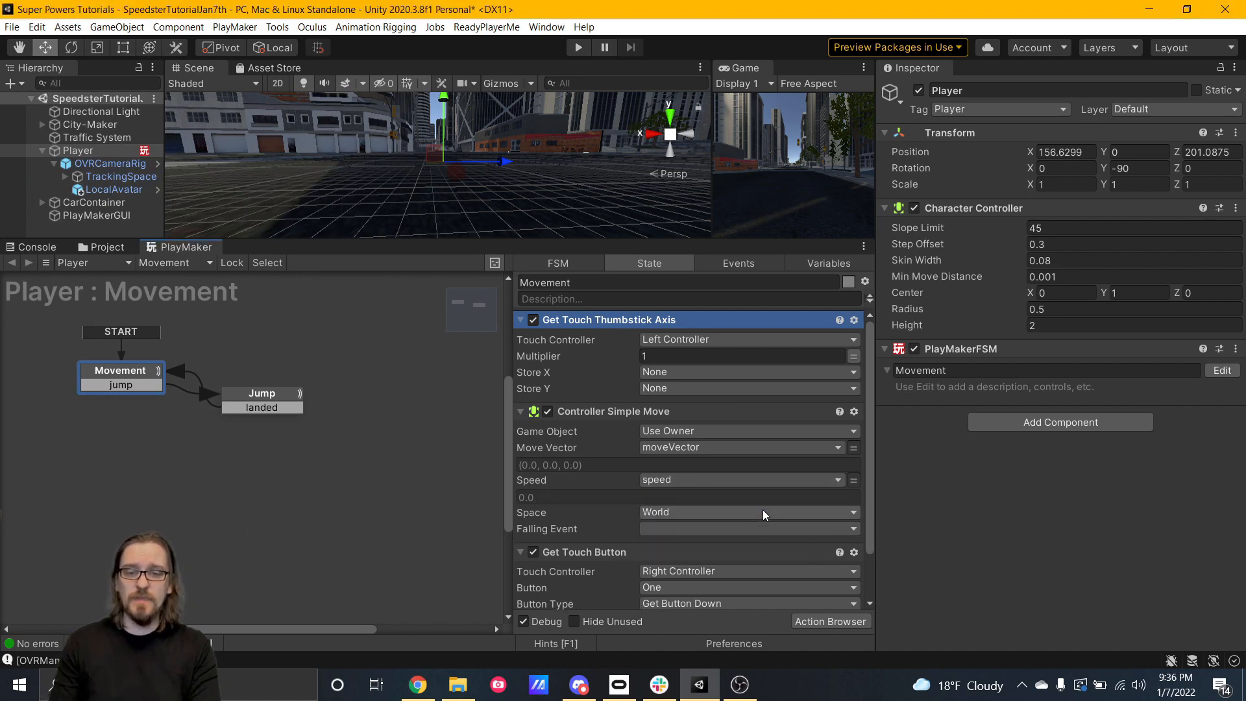
# - Set the speed variable's value to 3
pyautogui.click(824, 263)
pyautogui.click(574, 332)
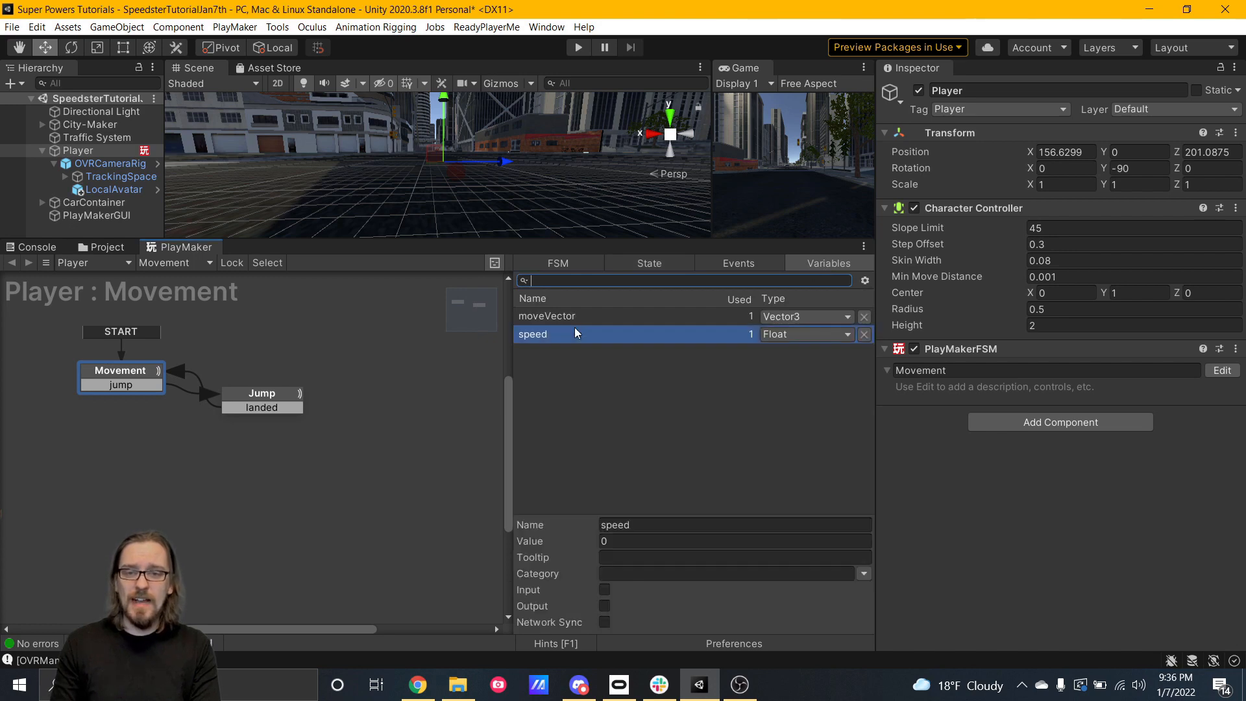
pyautogui.click(630, 543)
pyautogui.write('3')
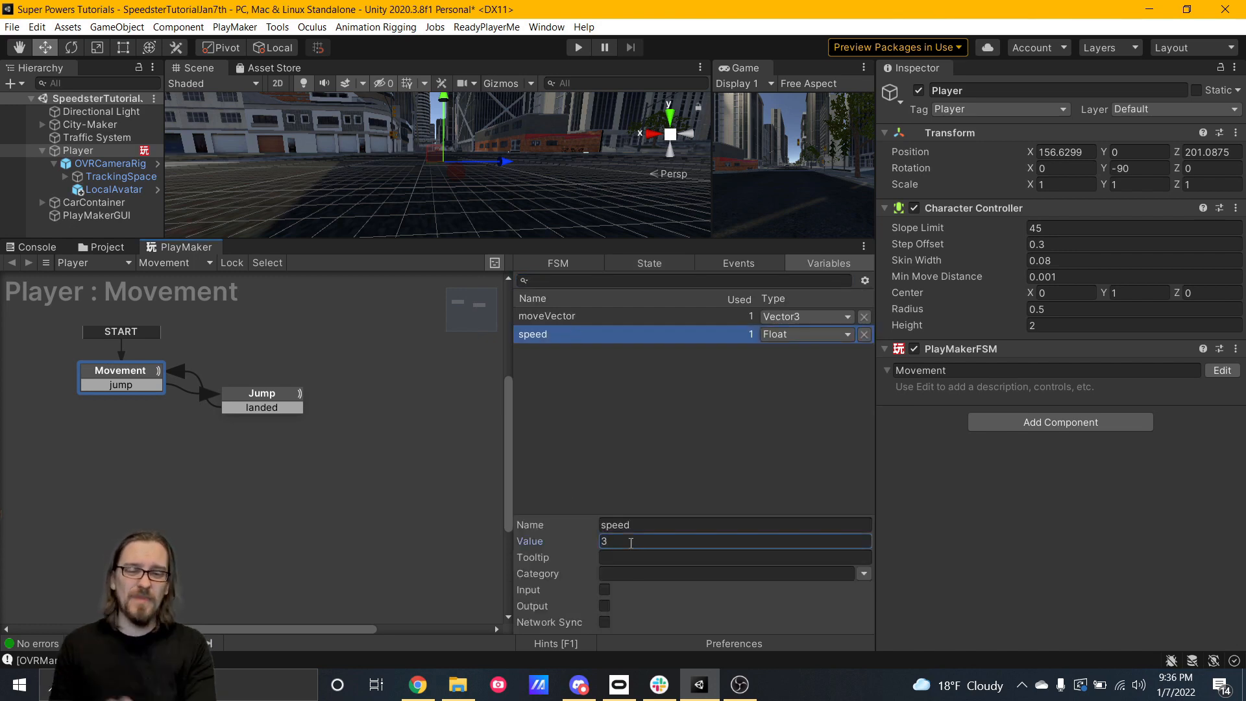
# - Store Get Touch Thumbstick Axis's X and Y outputs in new variables named x and y
pyautogui.click(651, 263)
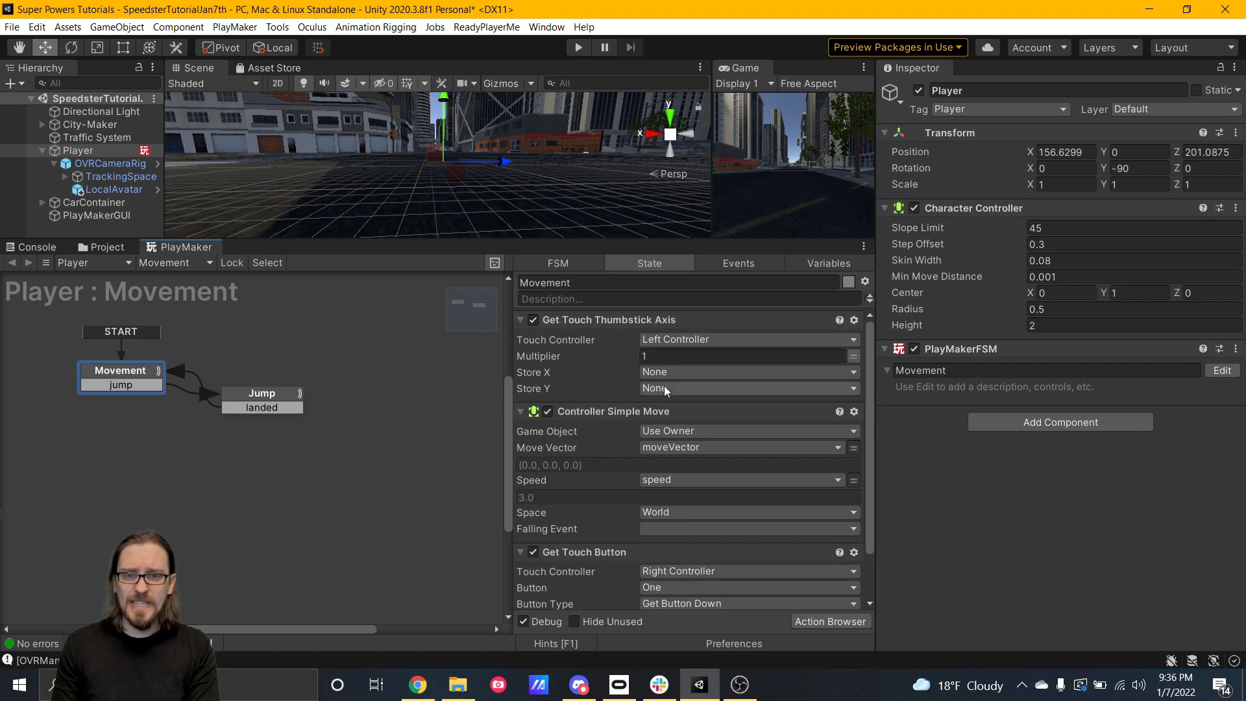
pyautogui.click(653, 373)
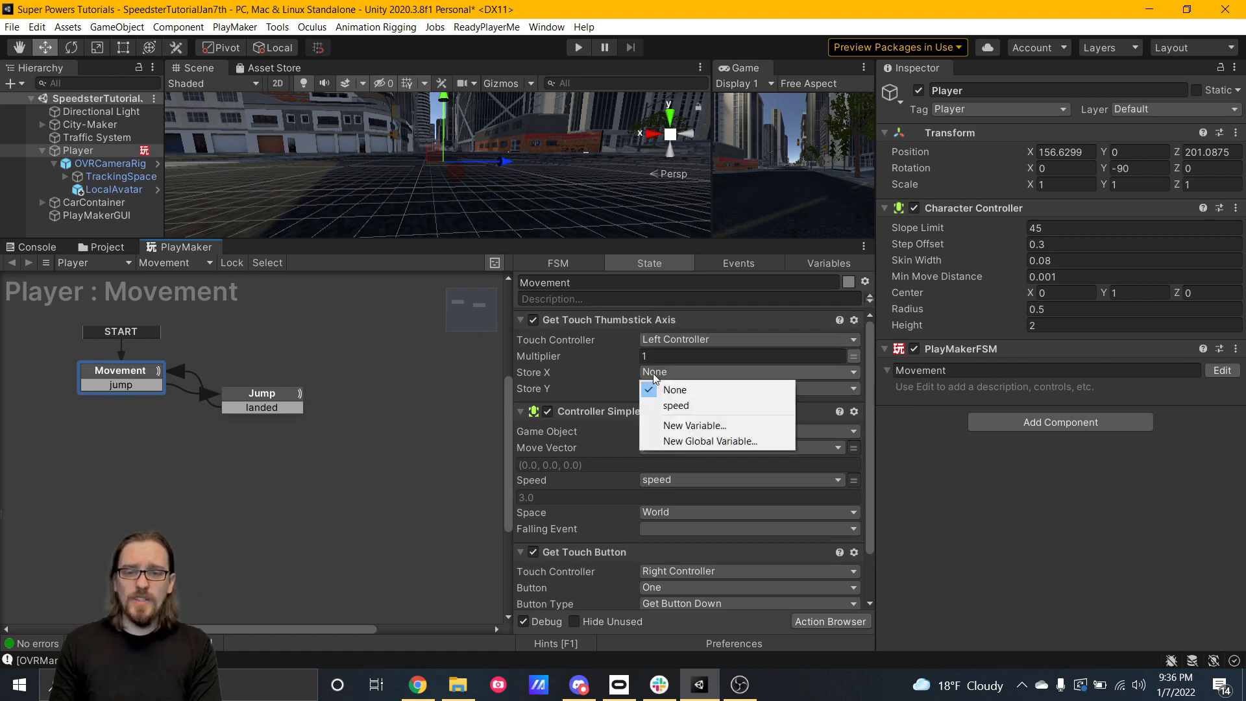
pyautogui.click(677, 423)
pyautogui.write('x')
pyautogui.press('Return')
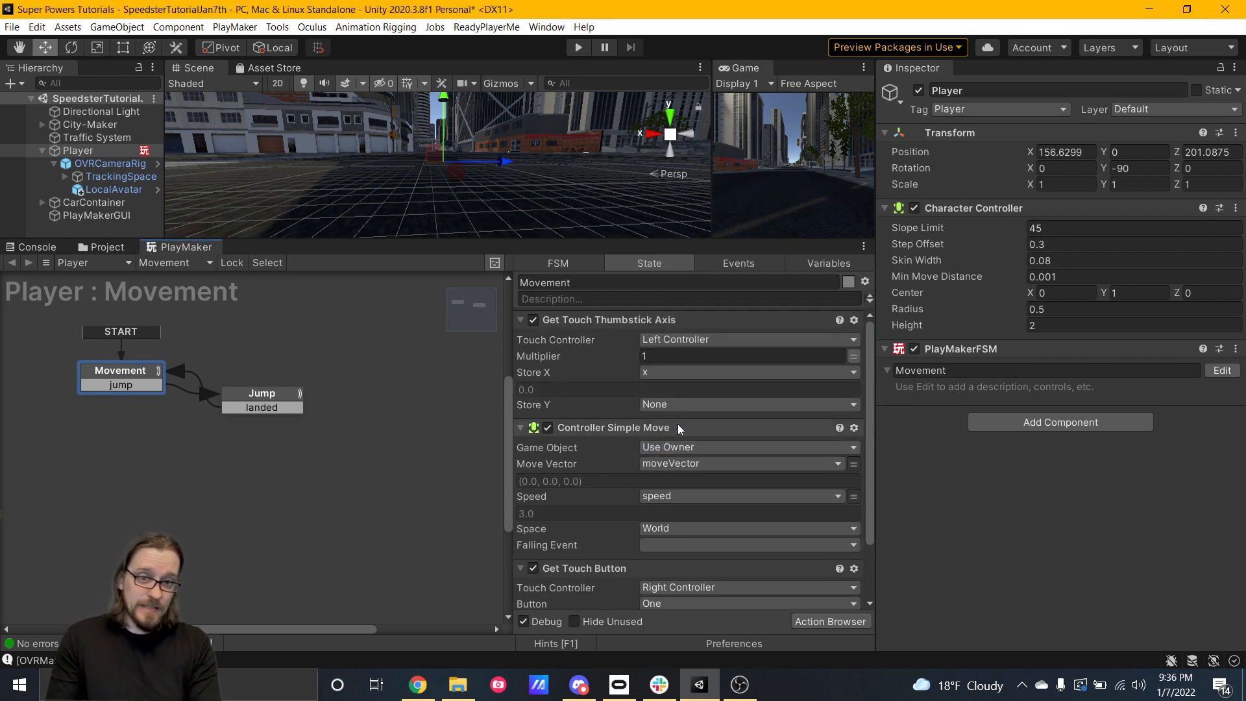
pyautogui.click(669, 404)
pyautogui.click(685, 472)
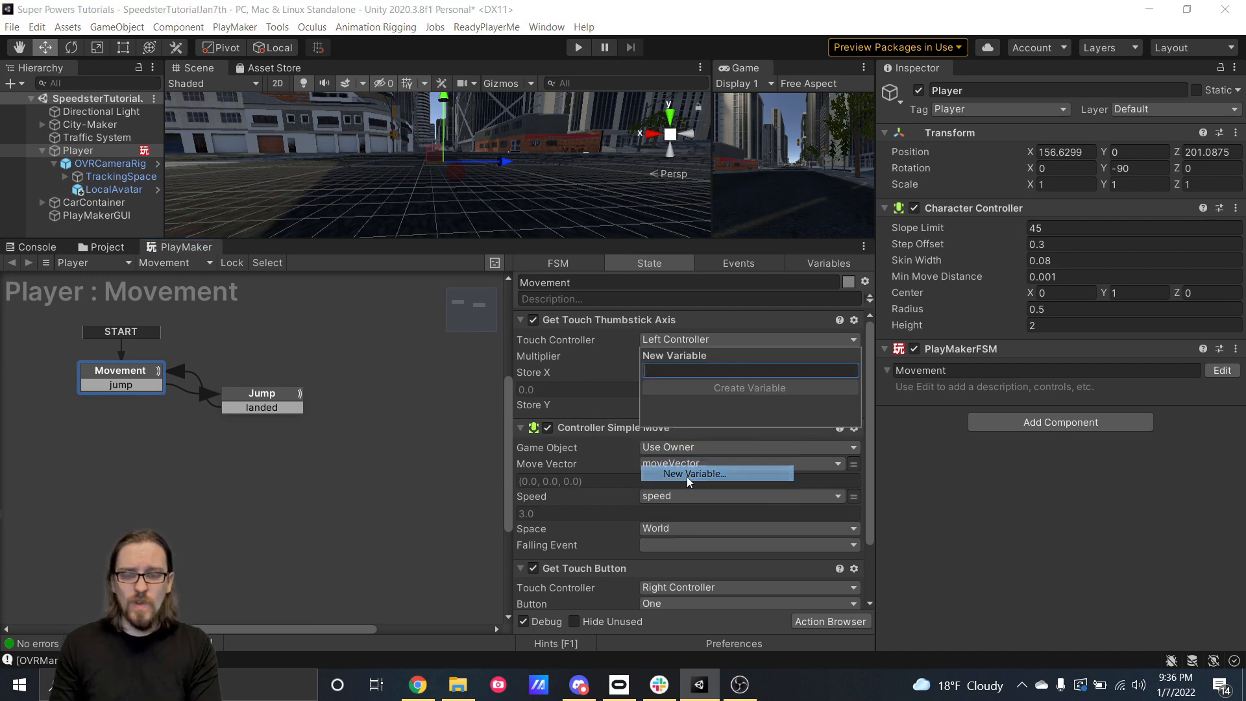
pyautogui.write('y')
pyautogui.press('Return')
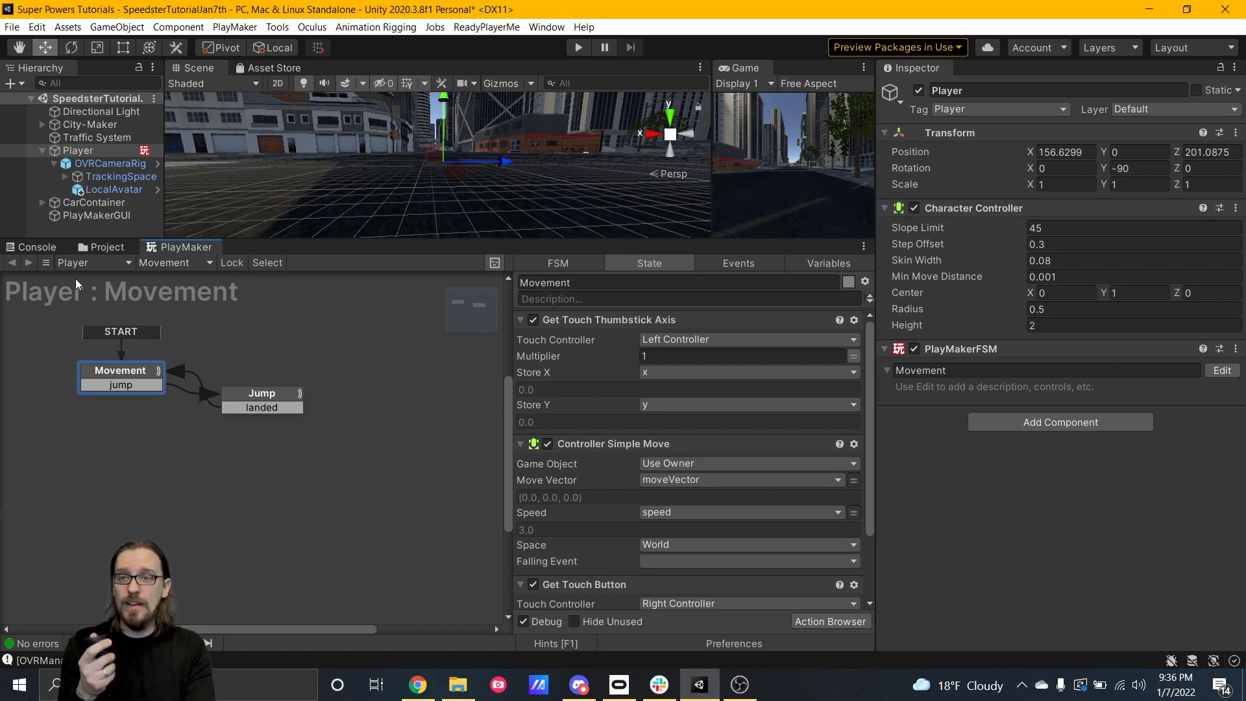
# - Expand TrackingSpace down to RightControllerAnchor under RightHandAnchor and delete its Particle System child
pyautogui.click(64, 175)
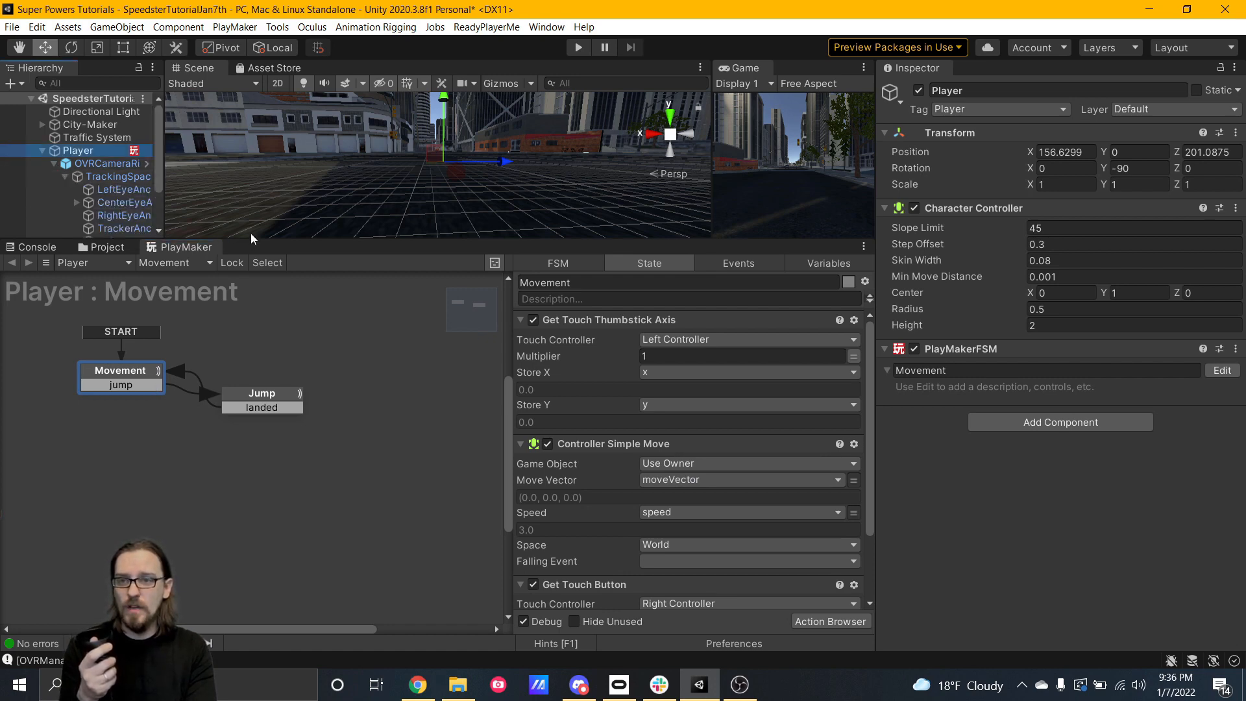
pyautogui.moveTo(253, 238); pyautogui.dragTo(247, 362)
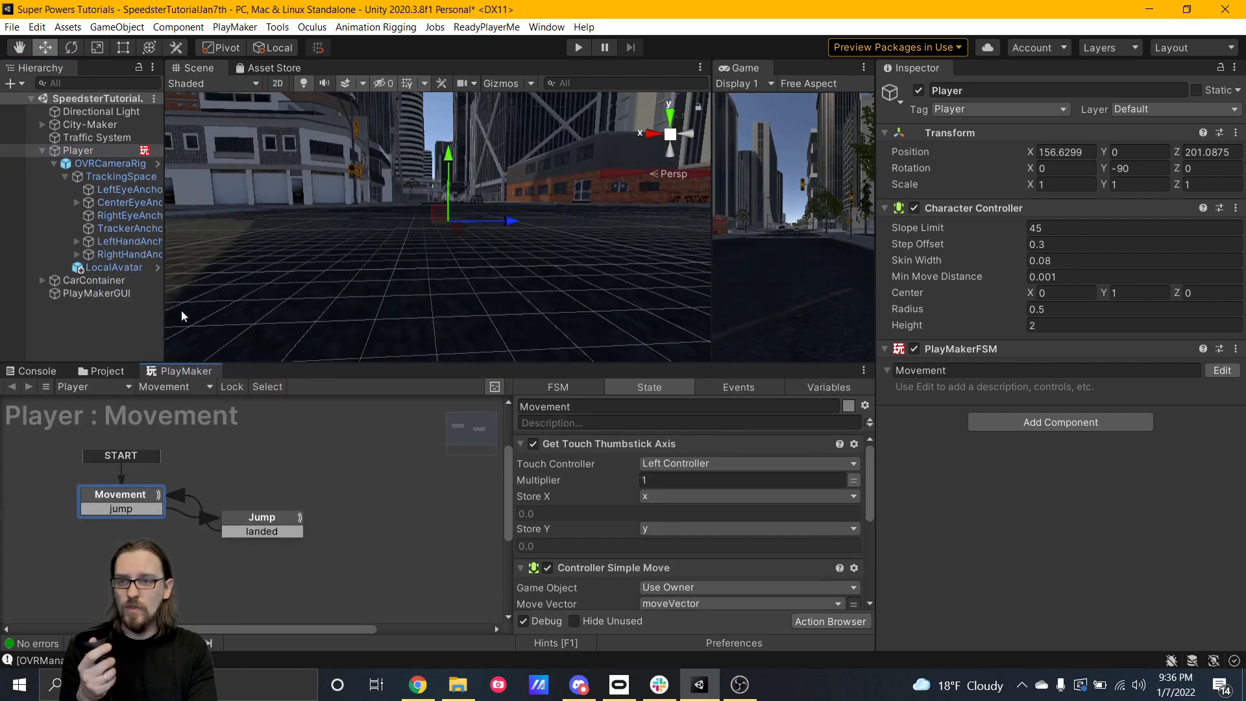
pyautogui.click(146, 254)
pyautogui.moveTo(164, 259); pyautogui.dragTo(267, 263)
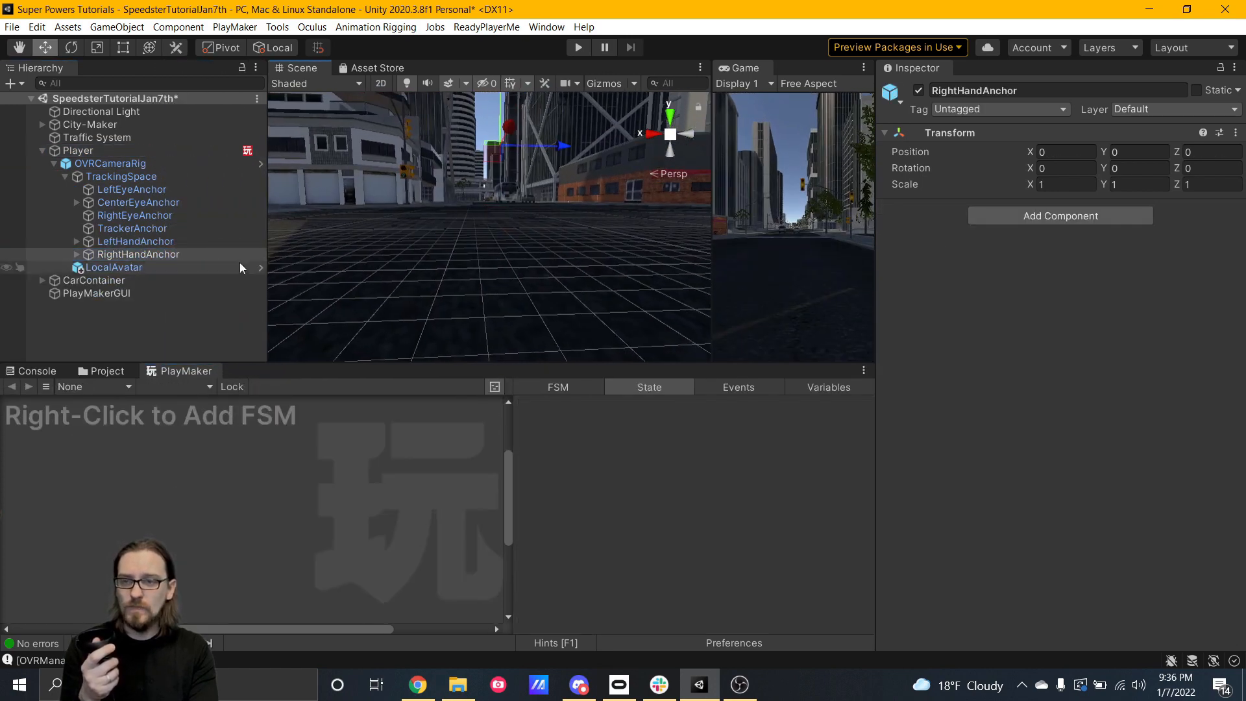
pyautogui.click(76, 254)
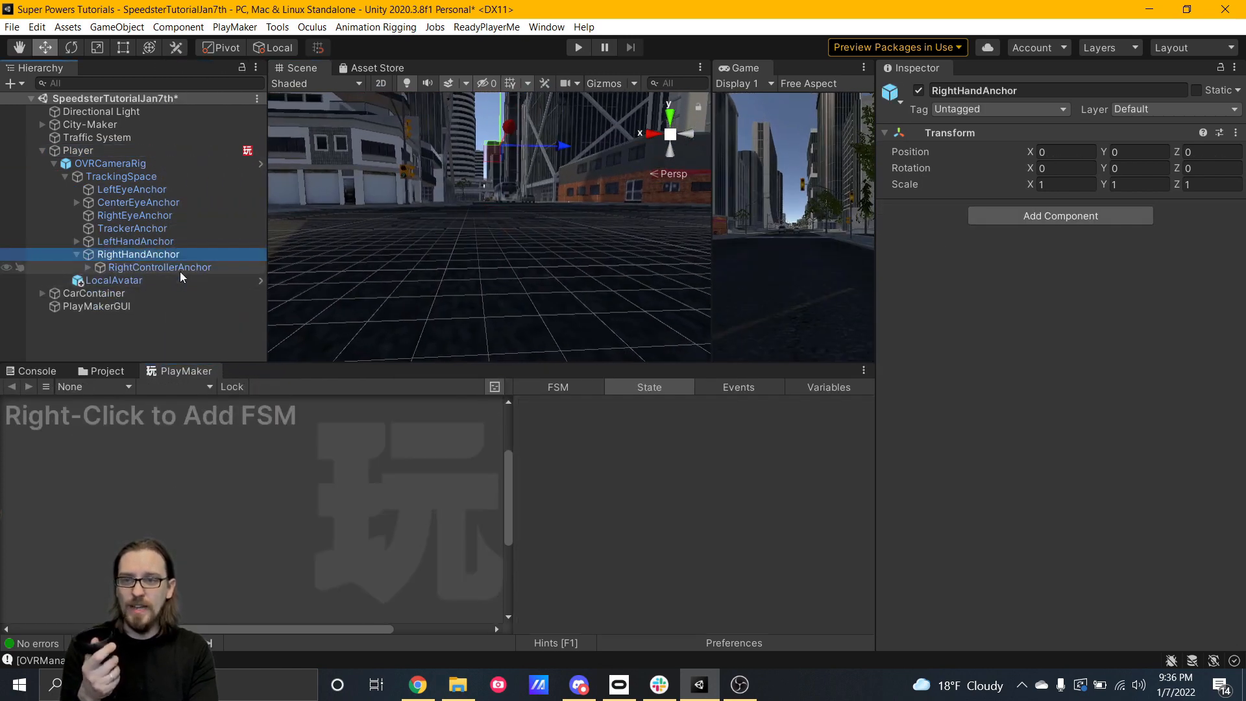
pyautogui.click(181, 268)
pyautogui.click(88, 268)
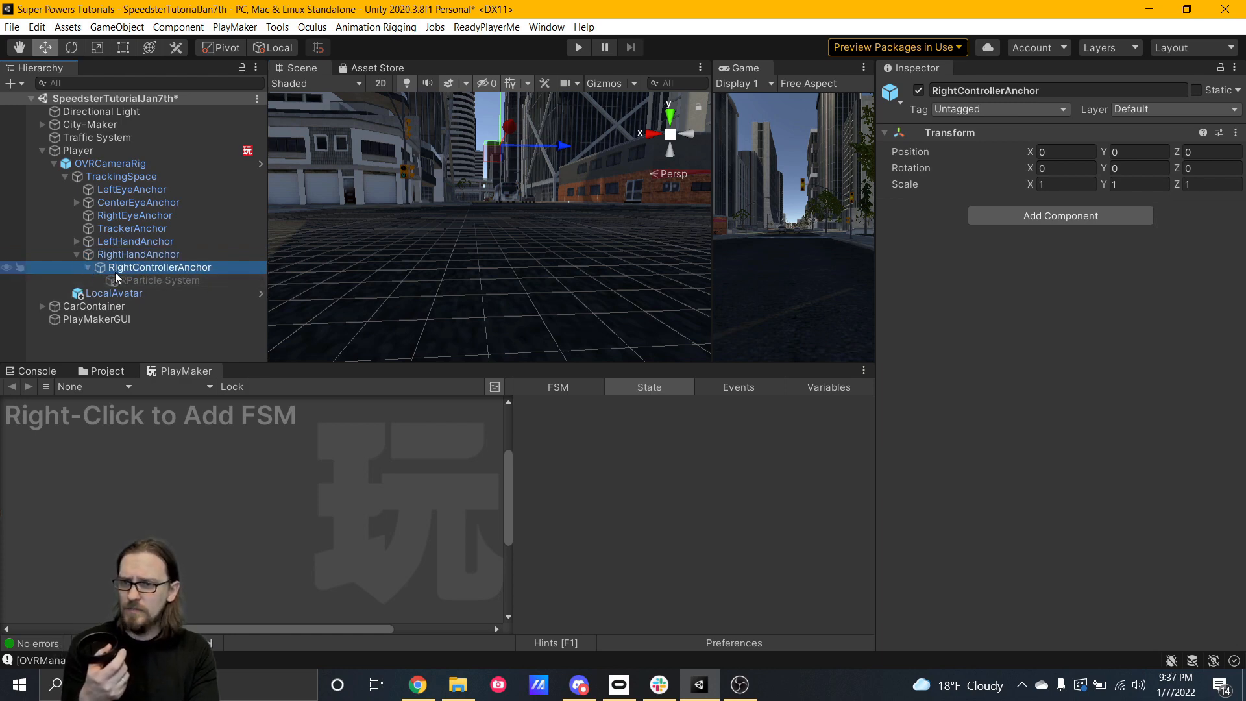
pyautogui.click(135, 279)
pyautogui.press('Delete')
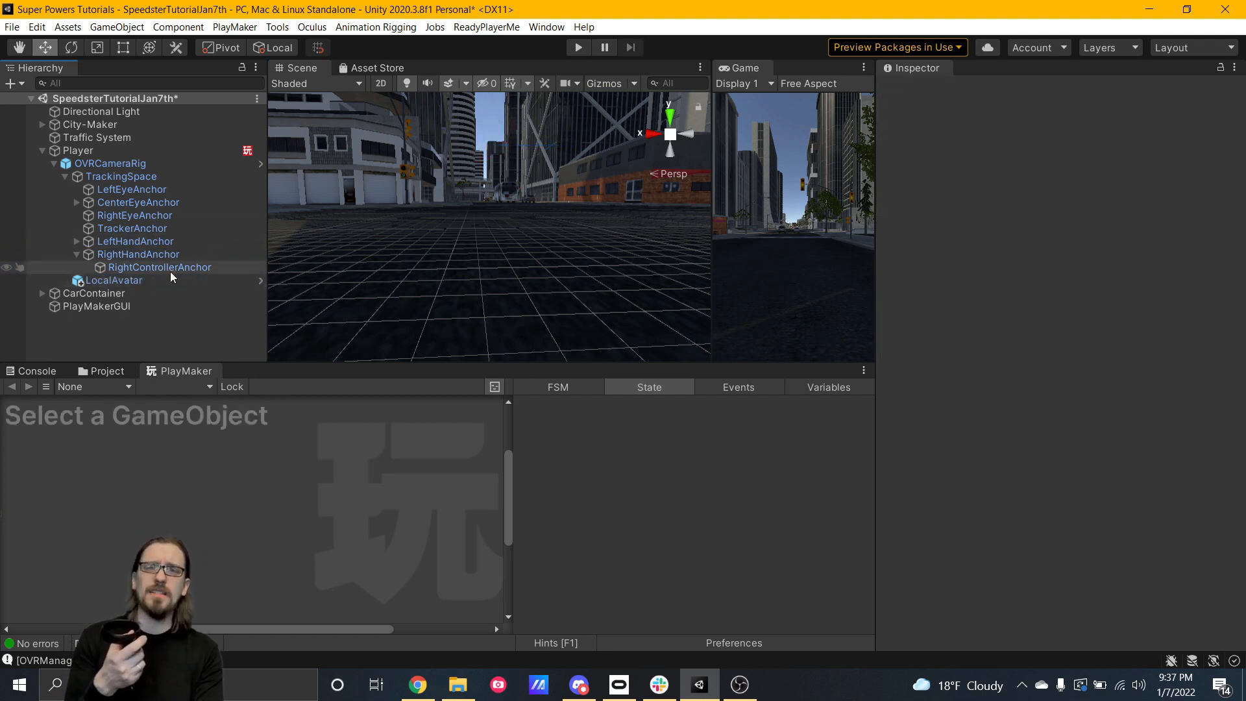
pyautogui.click(142, 266)
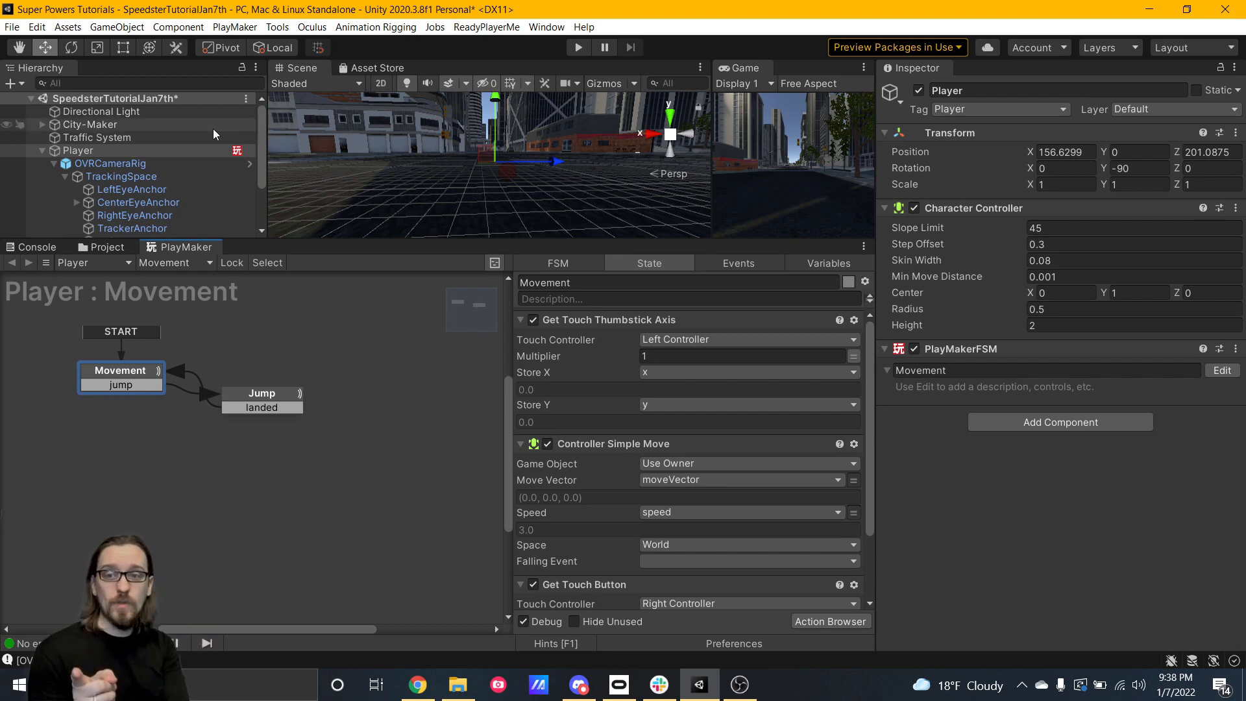
# - Find the Transform Input To World Space action and insert it above Controller Simple Move in the Player's Movement state
pyautogui.click(110, 164)
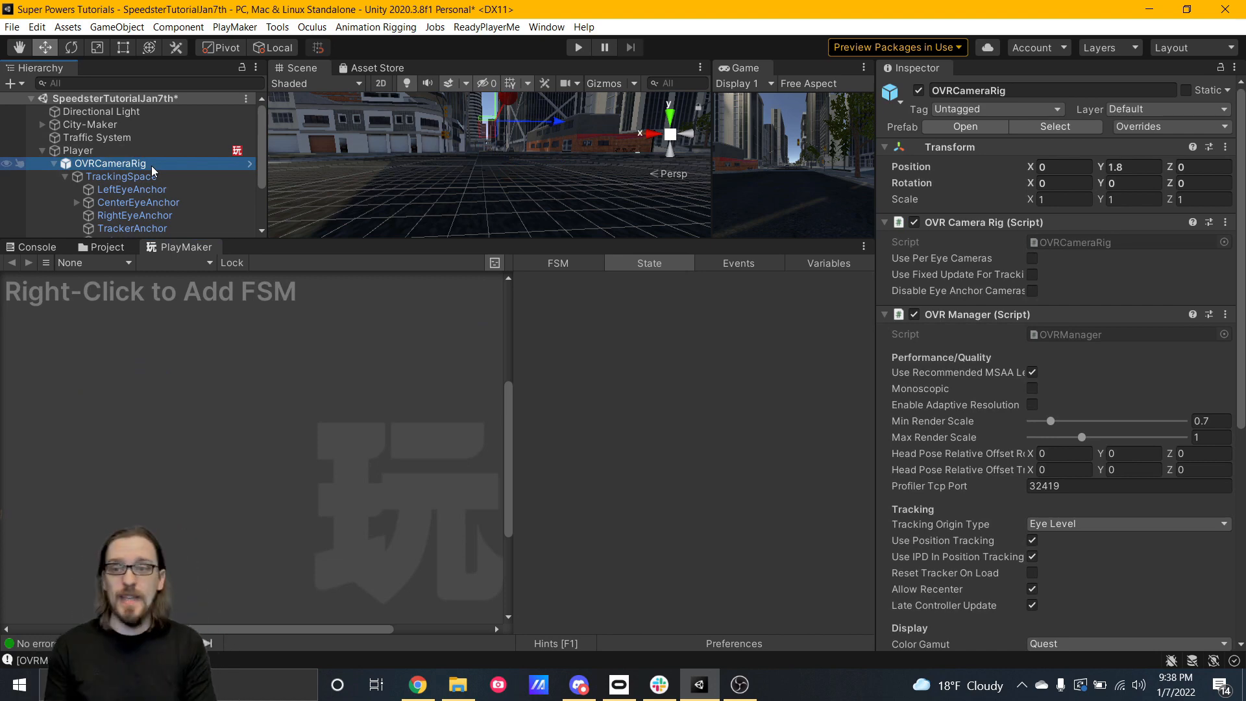
pyautogui.click(110, 149)
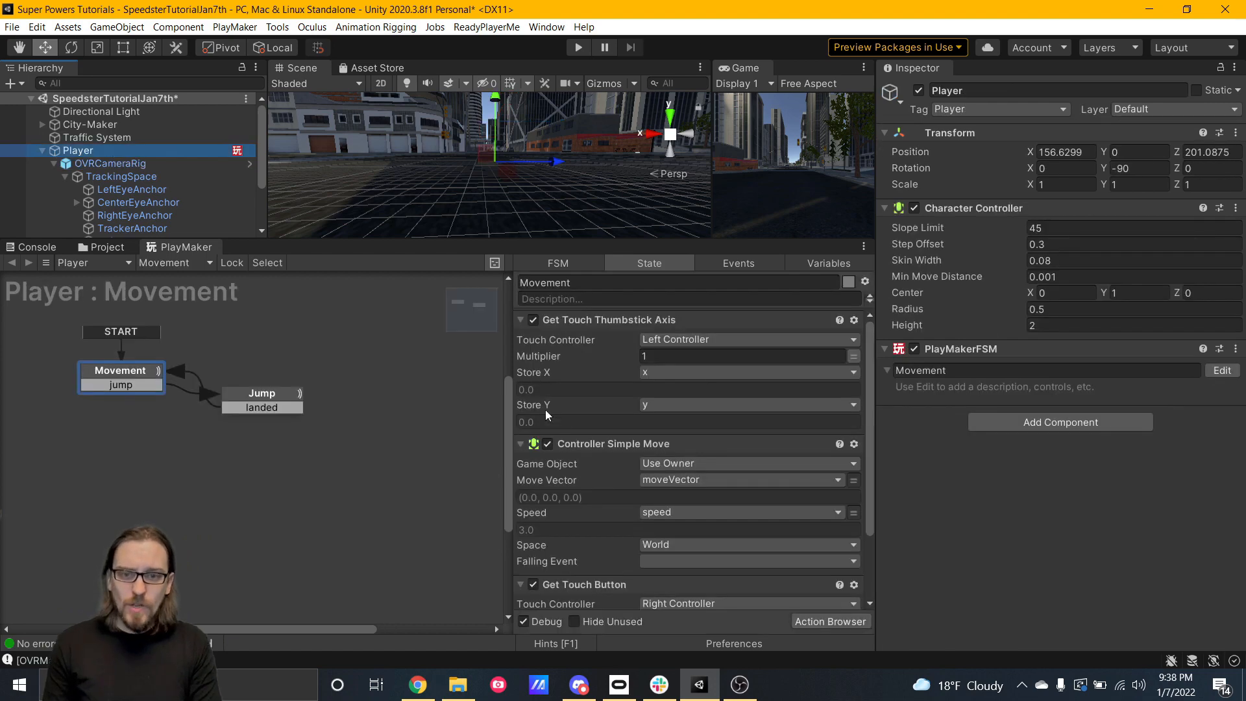
pyautogui.click(831, 621)
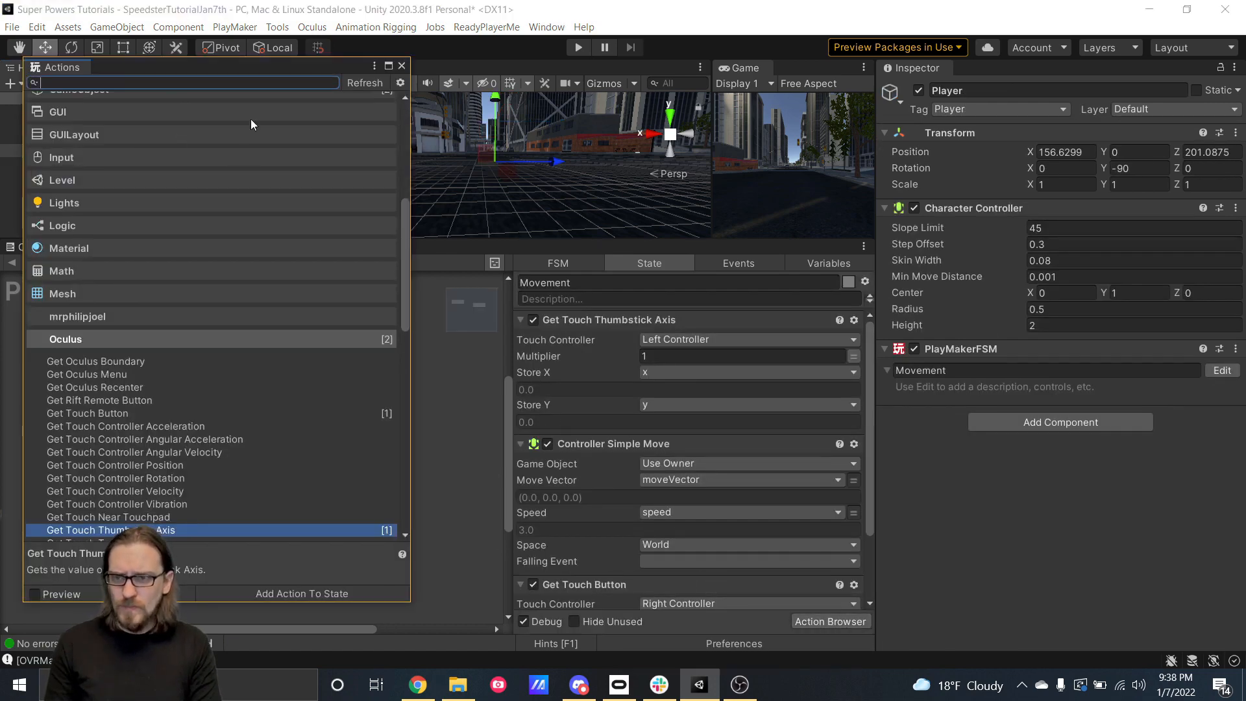
pyautogui.write('v')
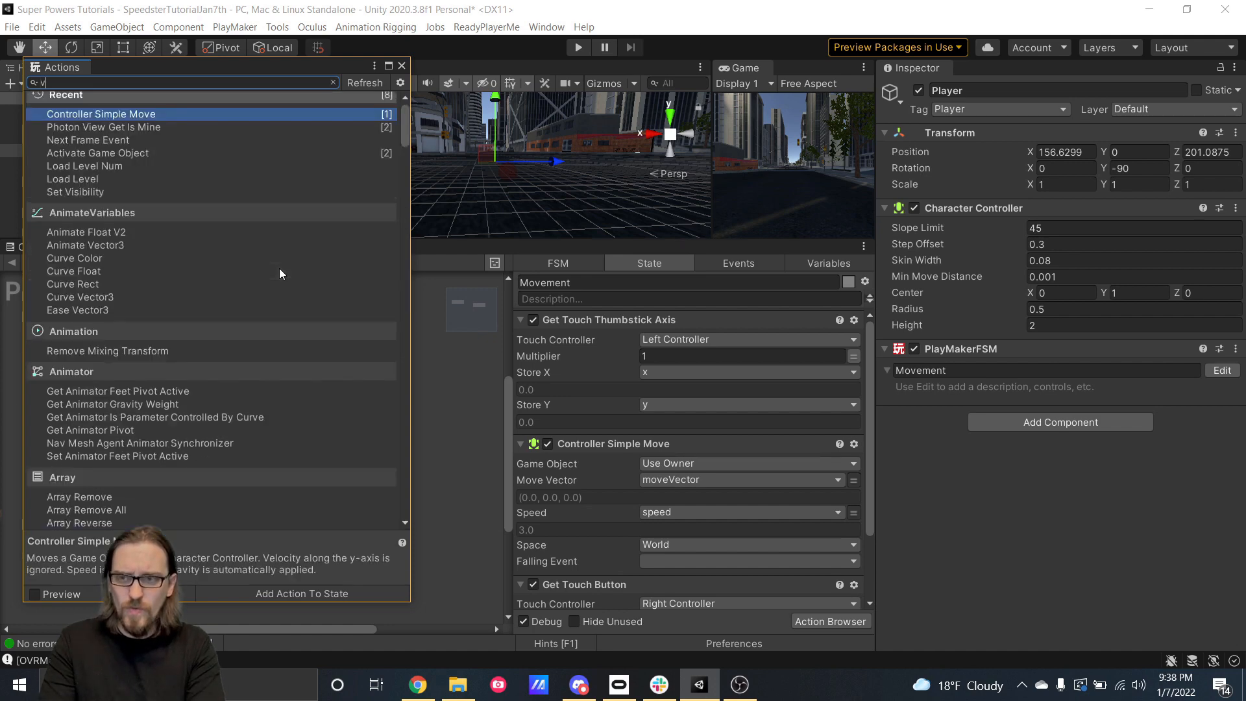
pyautogui.write('ector3 worl')
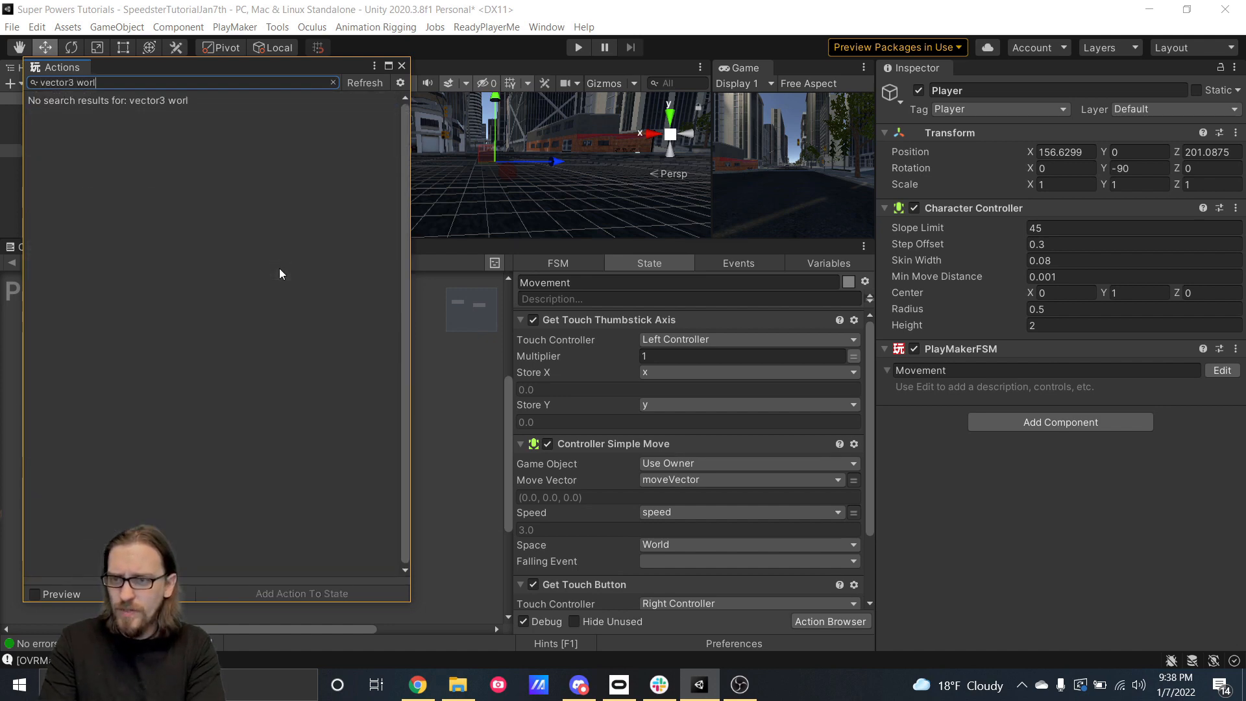
pyautogui.hotkey('ctrl', 'a')
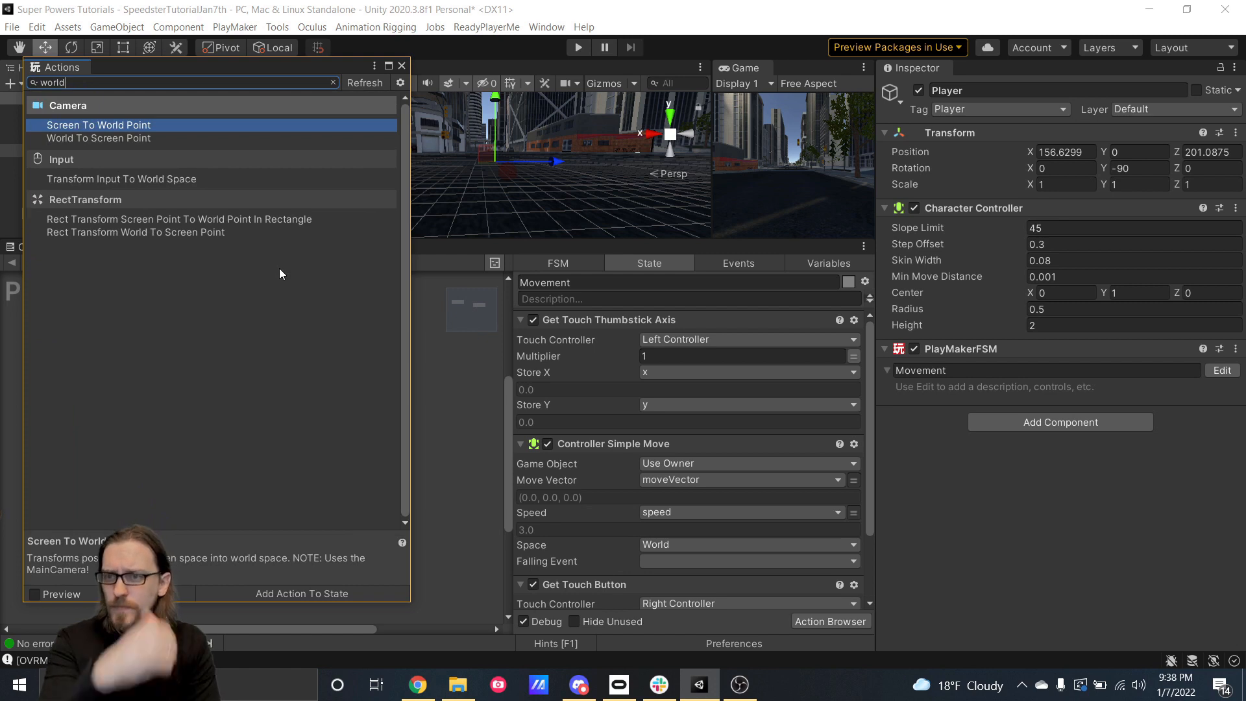
pyautogui.click(187, 177)
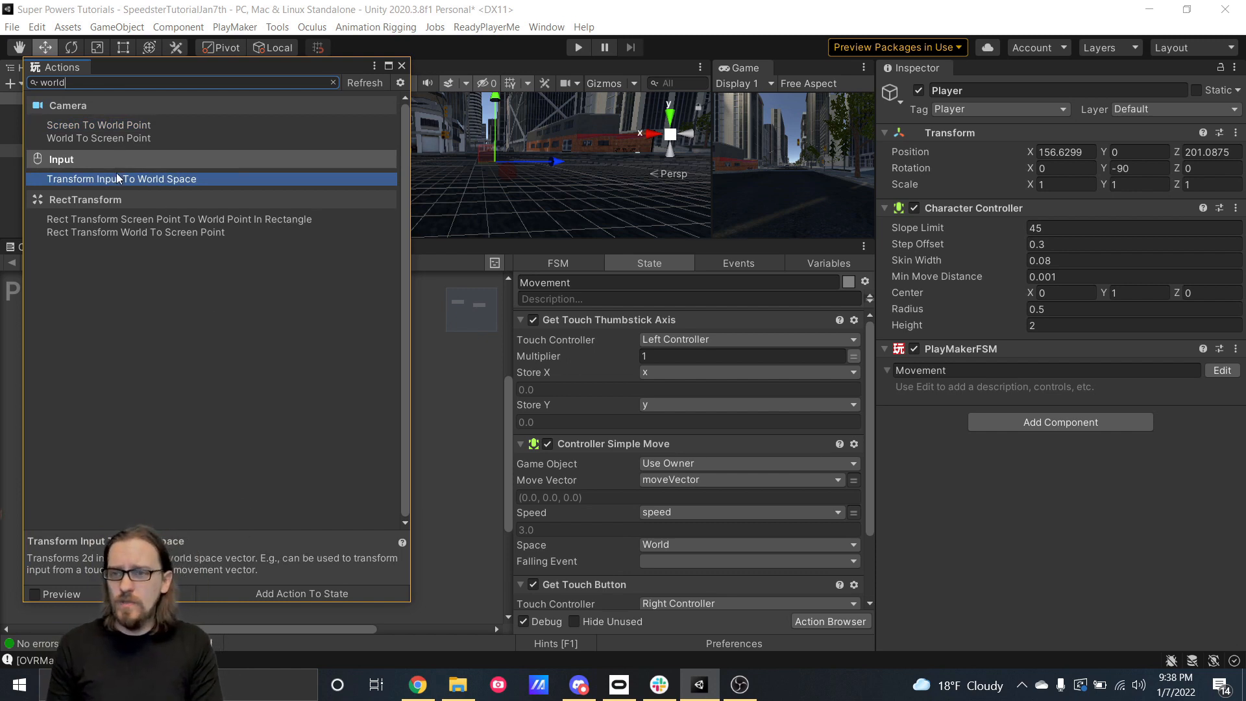
pyautogui.moveTo(116, 173); pyautogui.dragTo(695, 446)
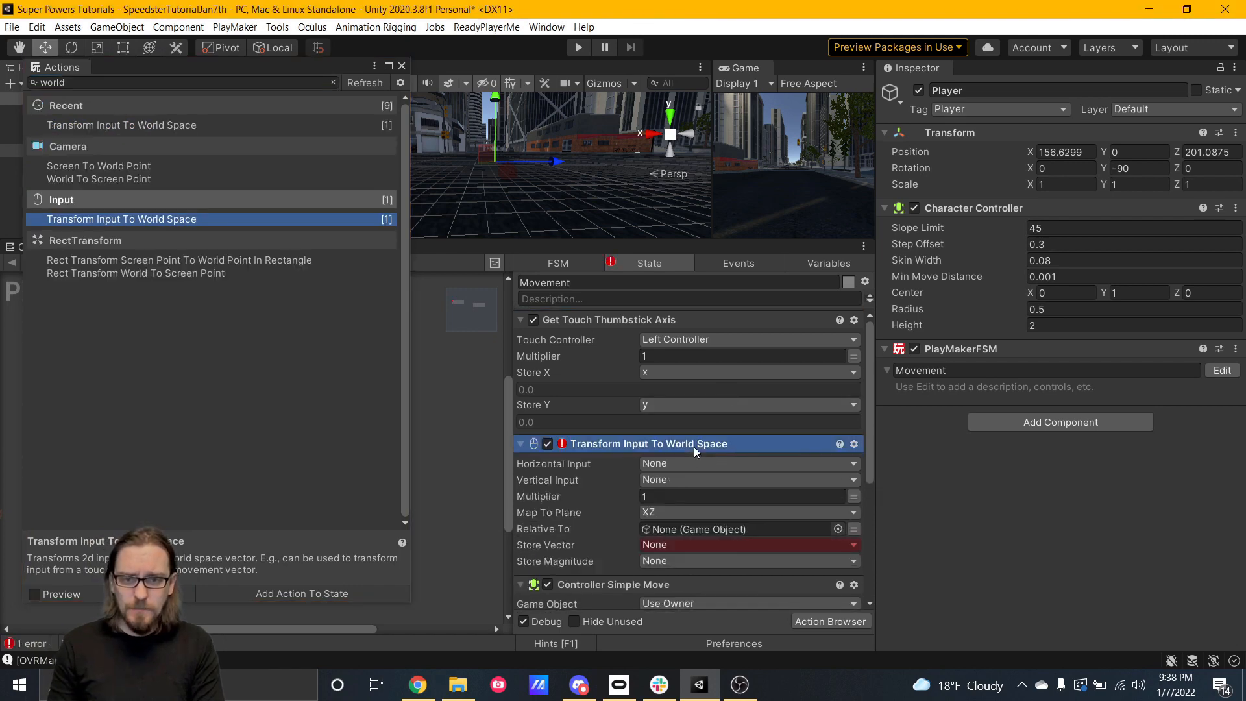
pyautogui.scroll(-2, 694, 452)
pyautogui.scroll(2, 742, 418)
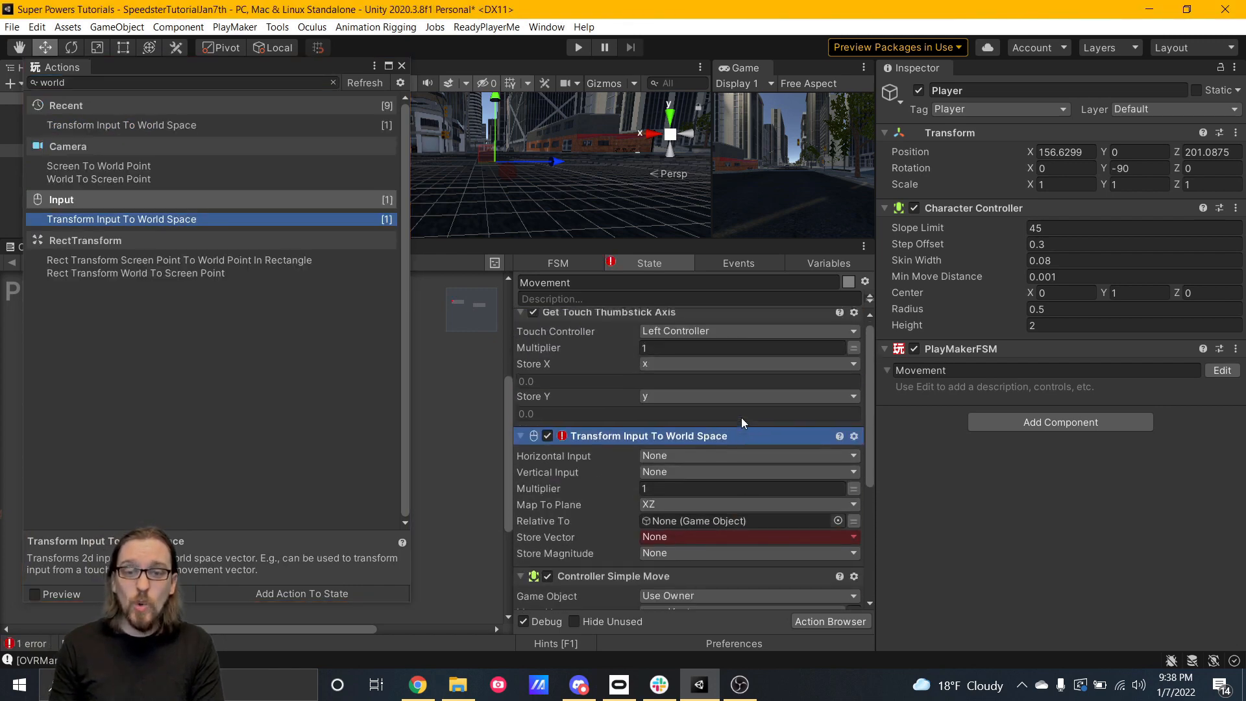
# - Set Transform Input To World Space's Horizontal Input to x and Vertical Input to y, and store its vector in moveVector
pyautogui.click(671, 478)
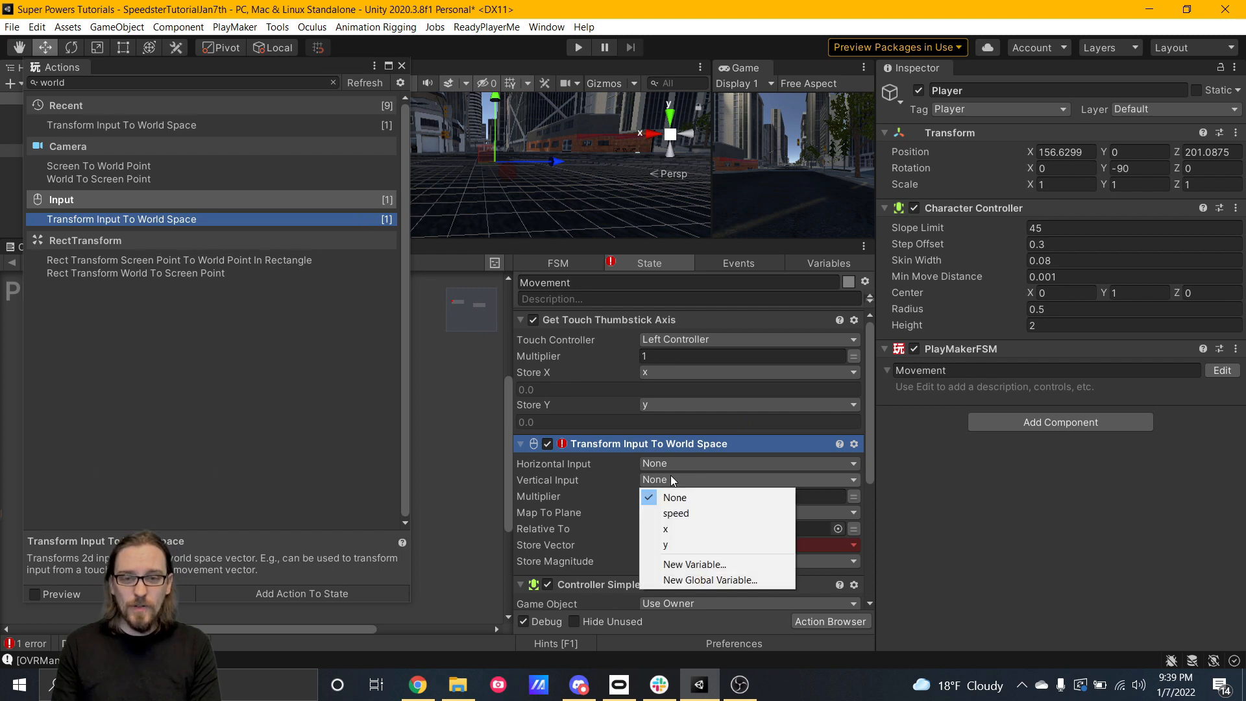
pyautogui.click(670, 546)
pyautogui.click(664, 462)
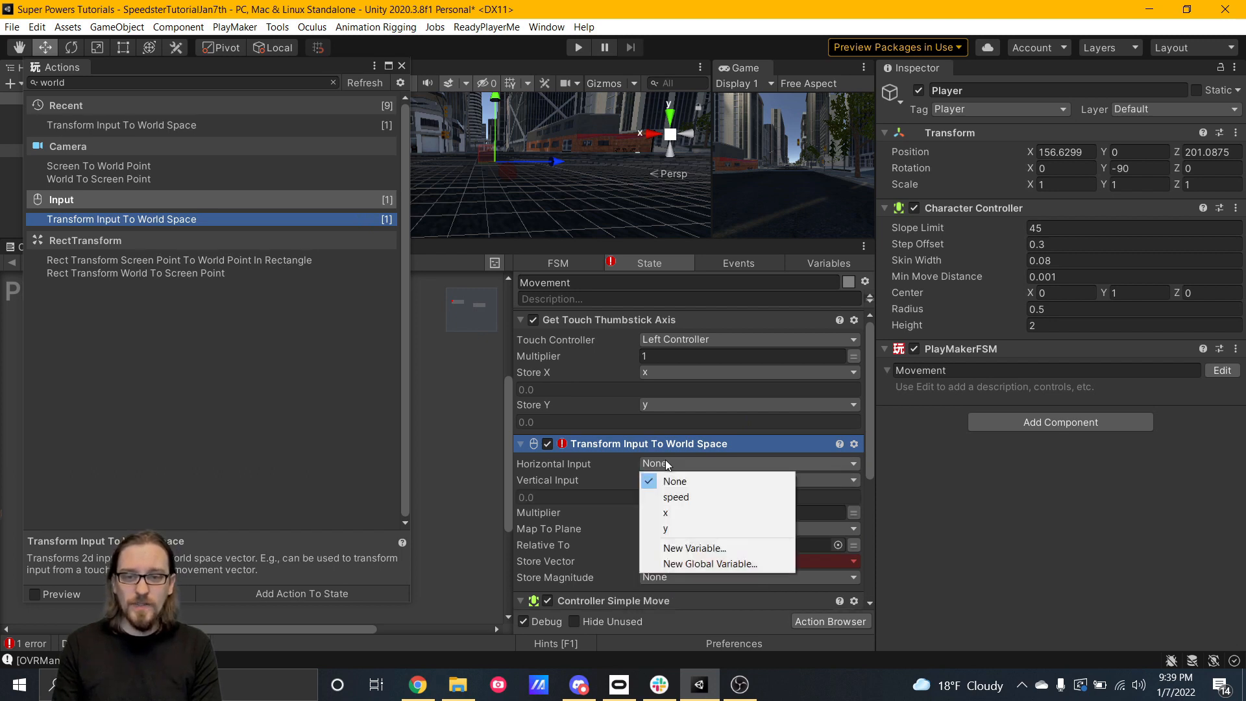
pyautogui.click(670, 512)
pyautogui.scroll(-2, 628, 460)
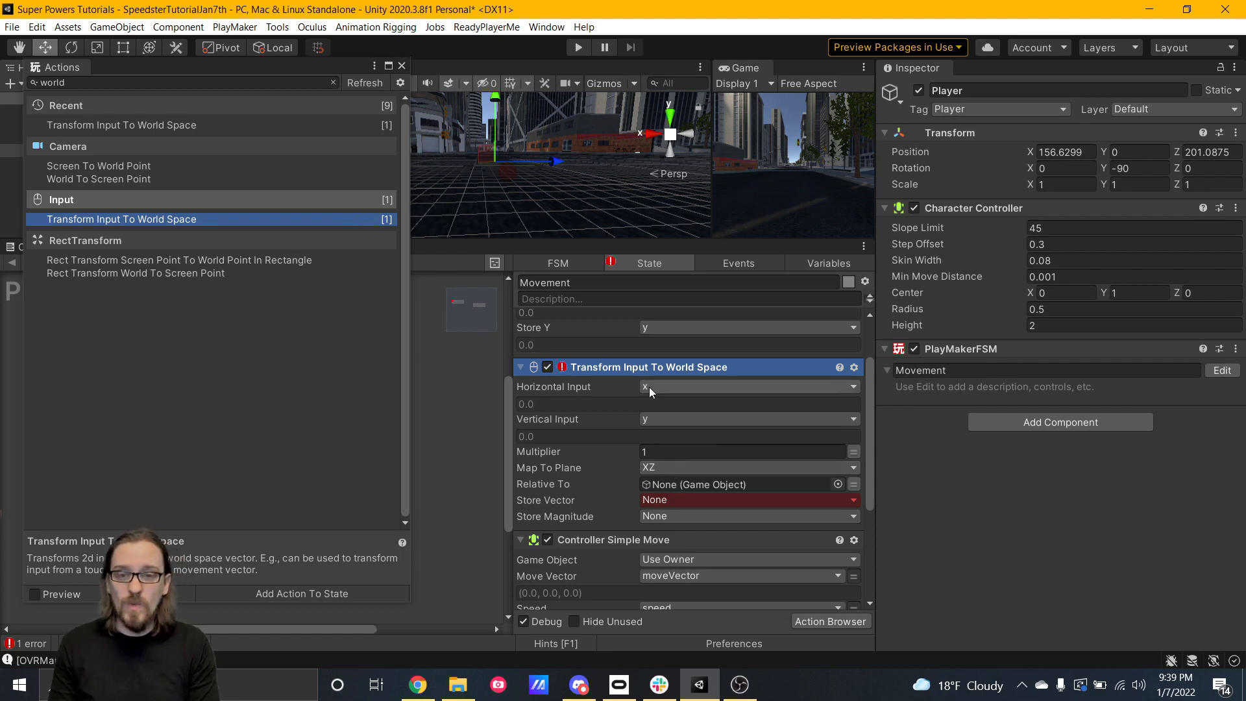
pyautogui.click(402, 67)
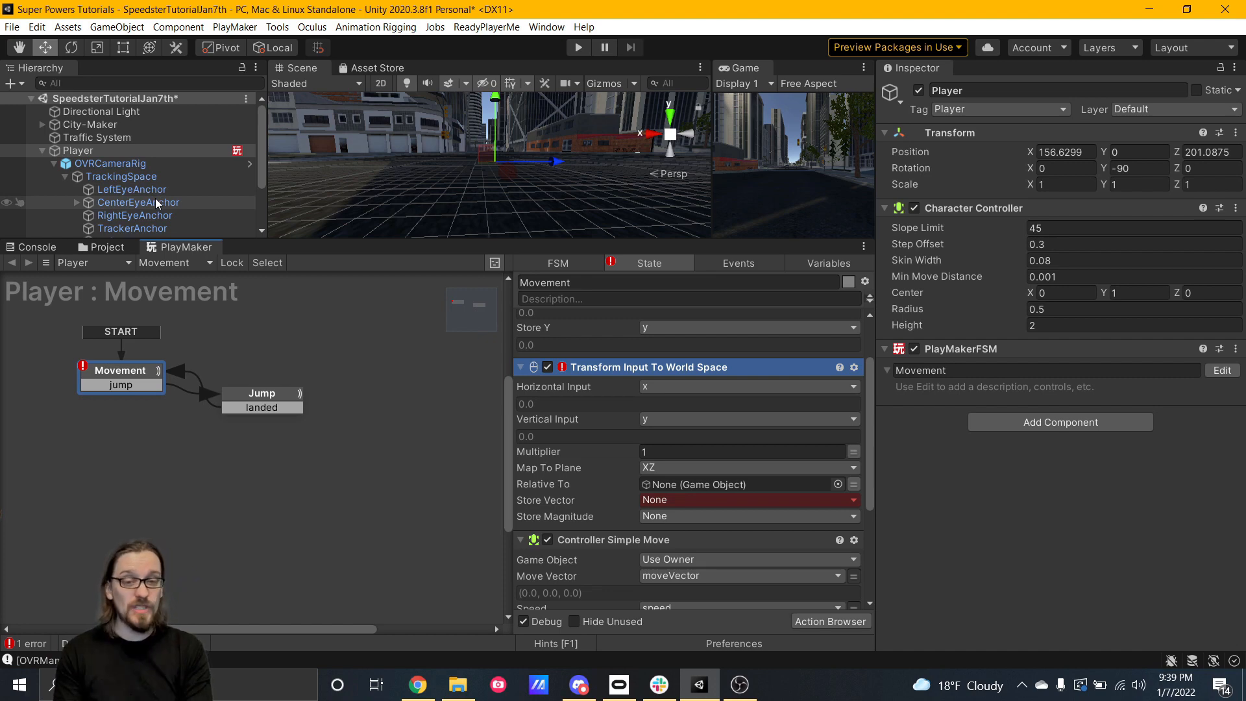
pyautogui.click(663, 499)
pyautogui.click(687, 537)
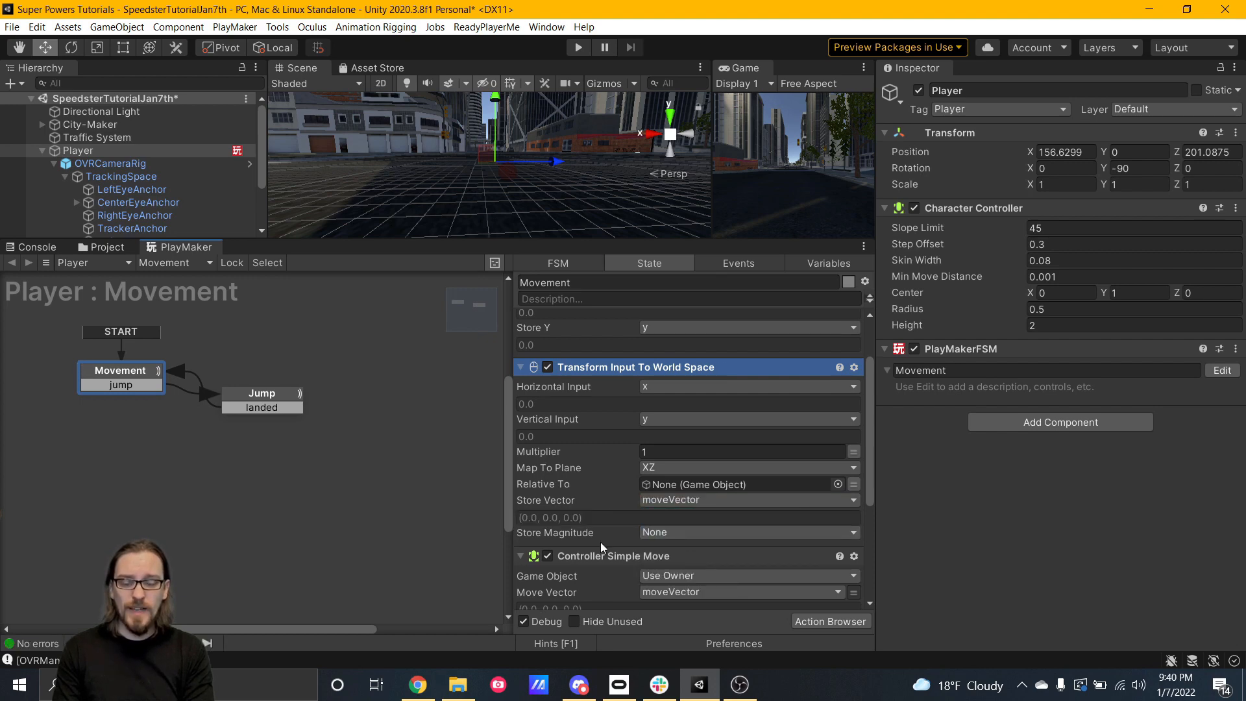
# - Review the Movement state's actions and run the scene to test the thumbstick movement, ending the test again
pyautogui.scroll(-2, 648, 512)
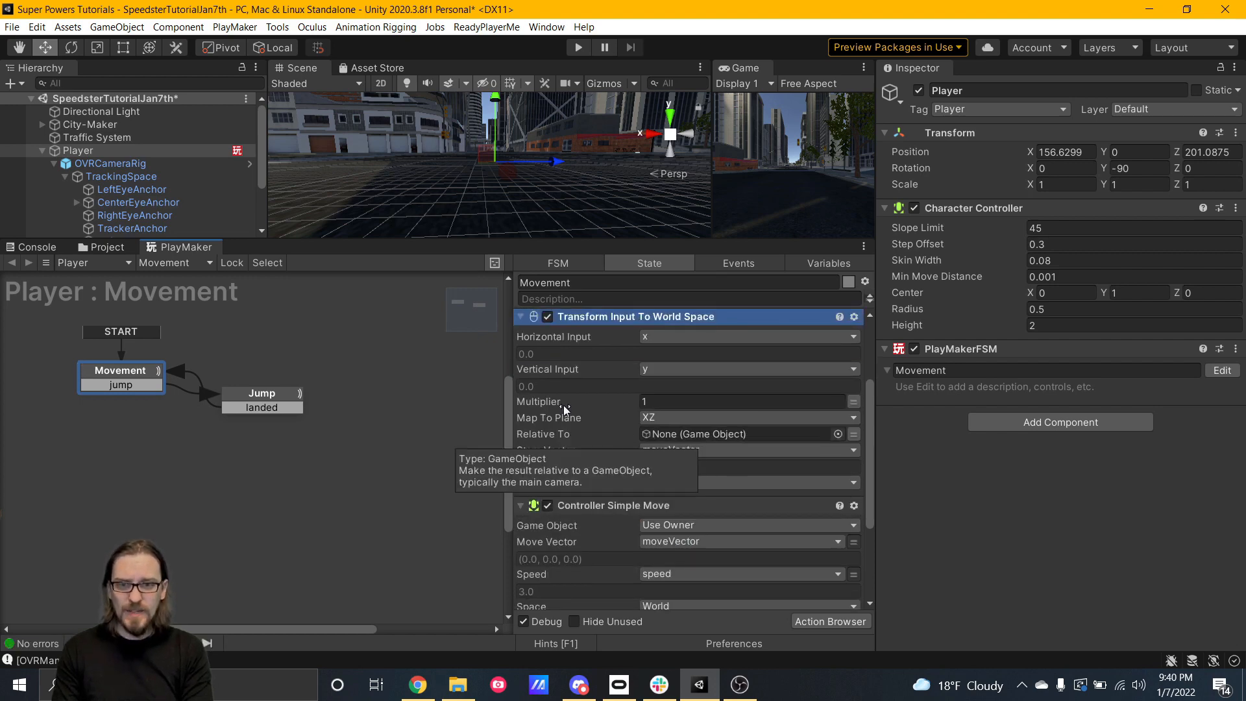
pyautogui.scroll(-5, 649, 507)
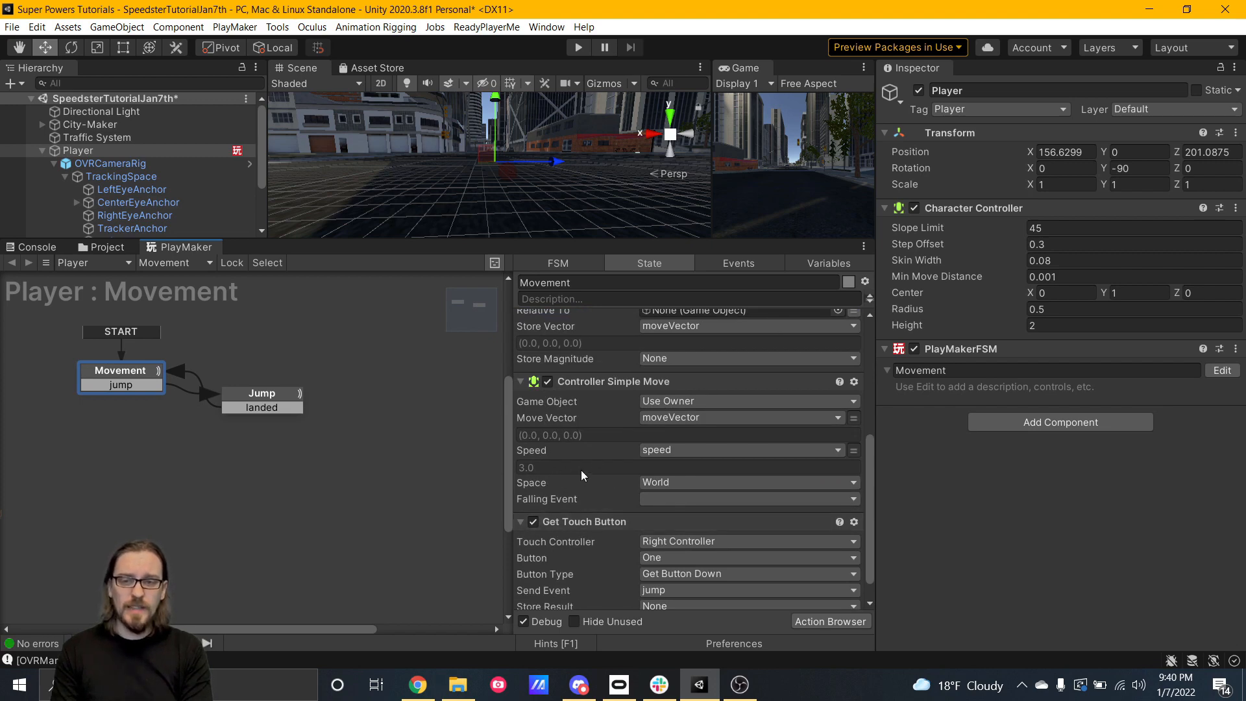
pyautogui.scroll(9, 582, 474)
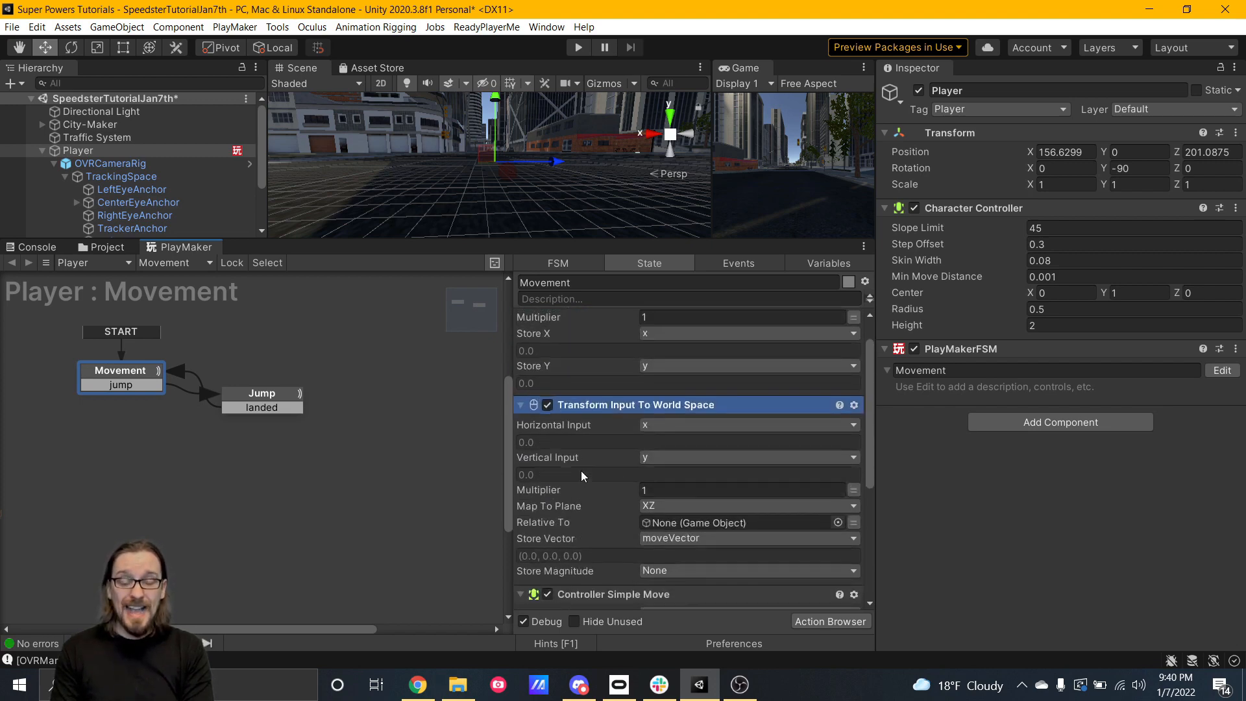
pyautogui.scroll(1, 582, 476)
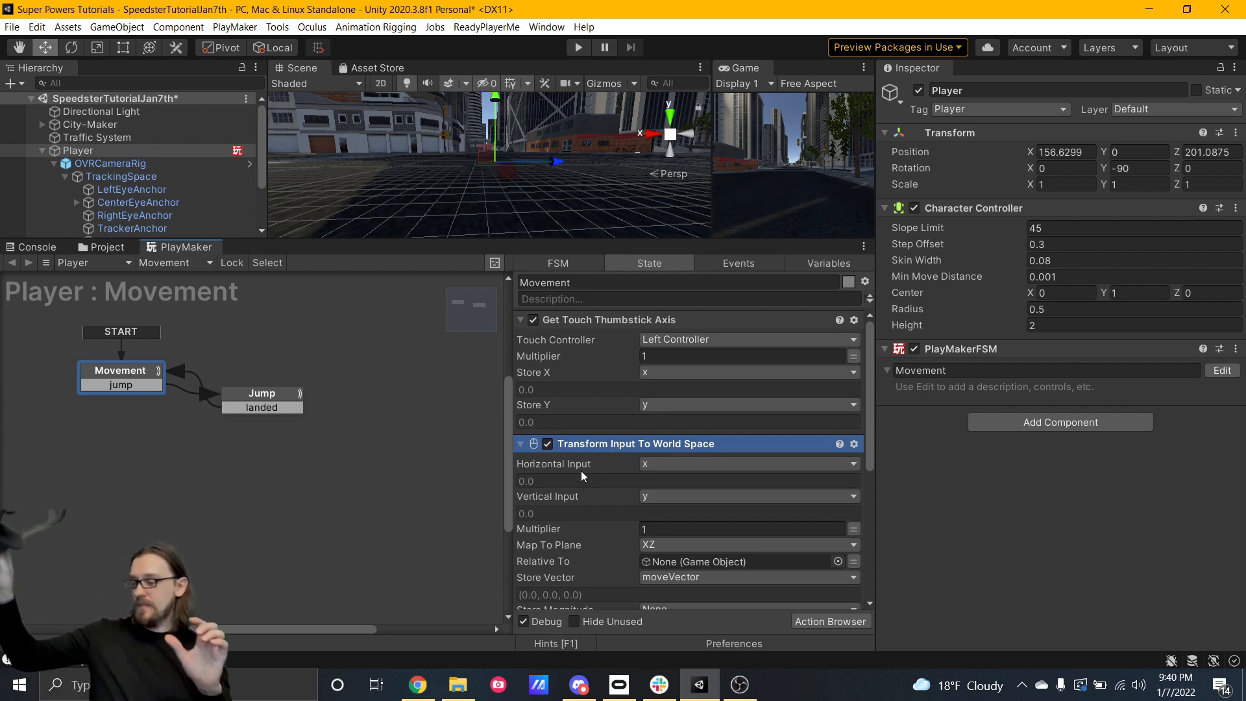
pyautogui.click(577, 47)
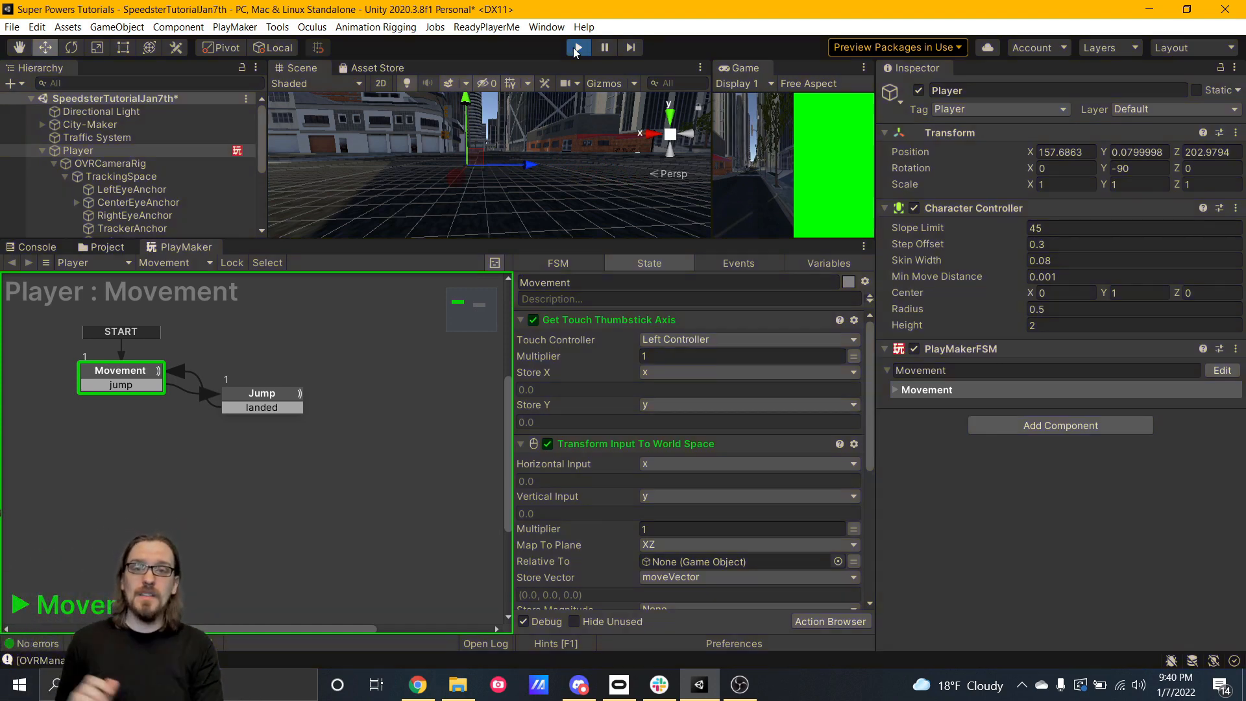
pyautogui.click(575, 50)
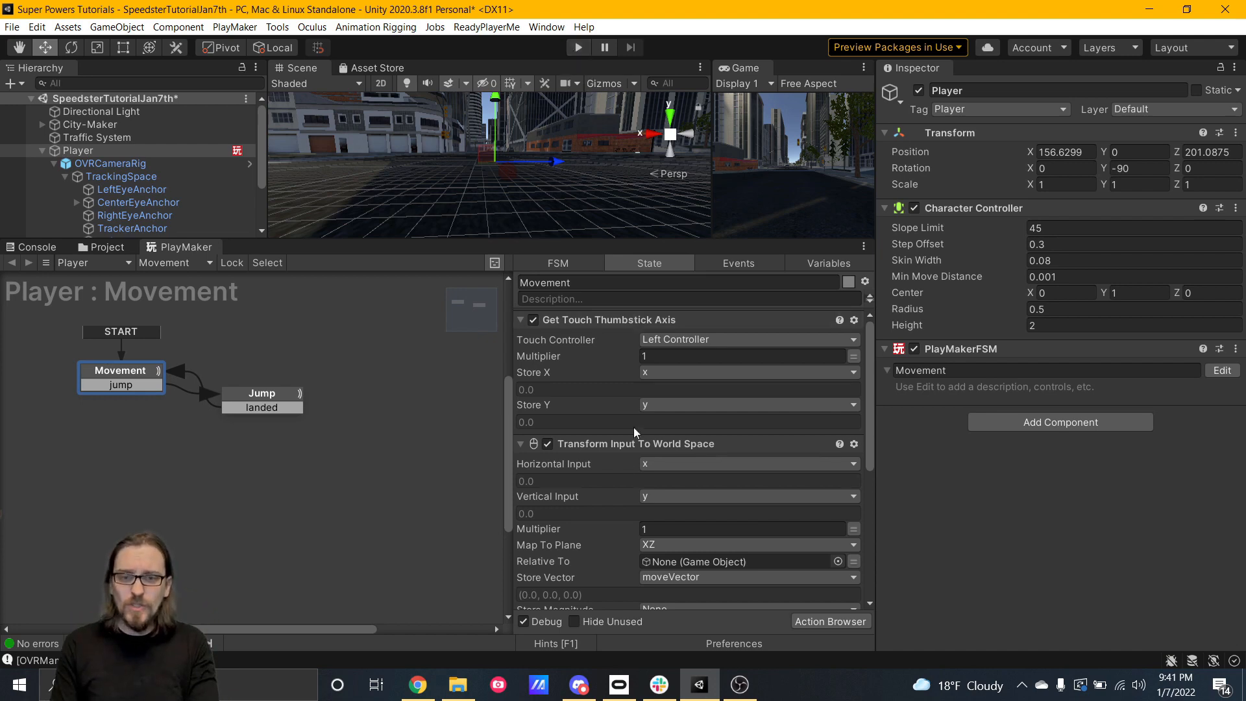
# - Make Transform Input To World Space relative to CenterEyeAnchor, test the movement in play mode, and shrink the Game view again
pyautogui.moveTo(142, 203); pyautogui.dragTo(716, 565)
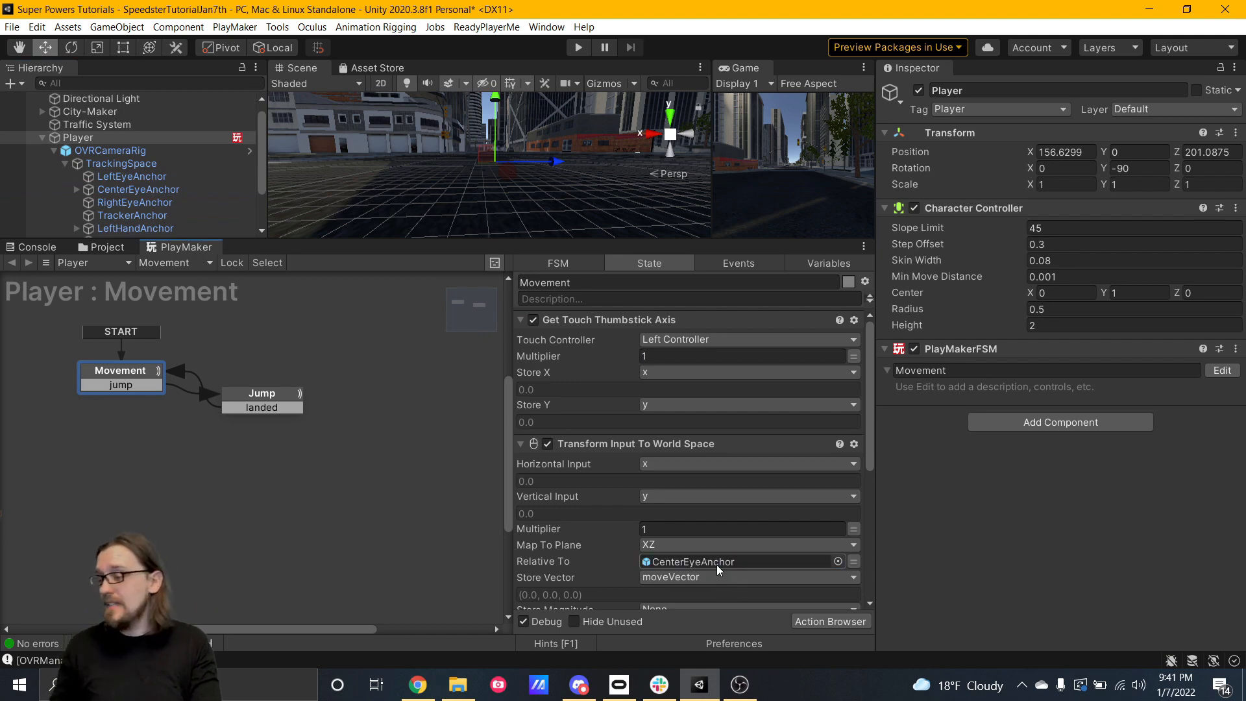
pyautogui.click(578, 47)
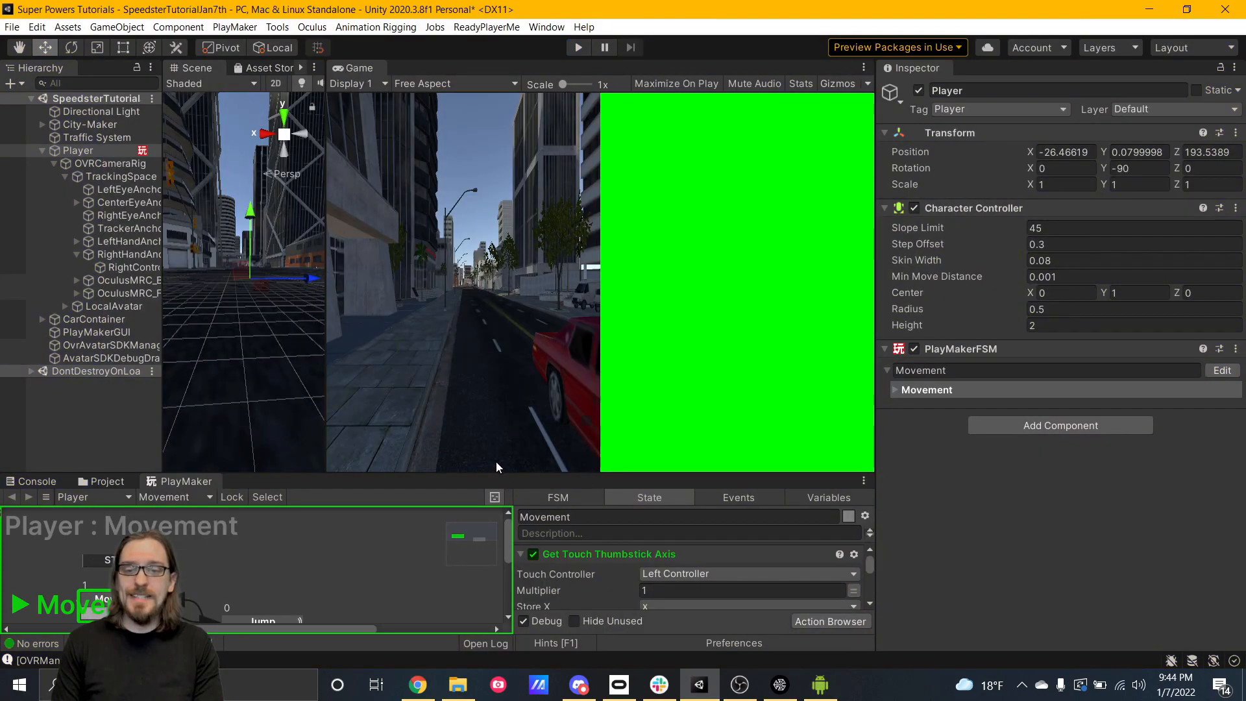
pyautogui.moveTo(496, 457); pyautogui.dragTo(530, 276)
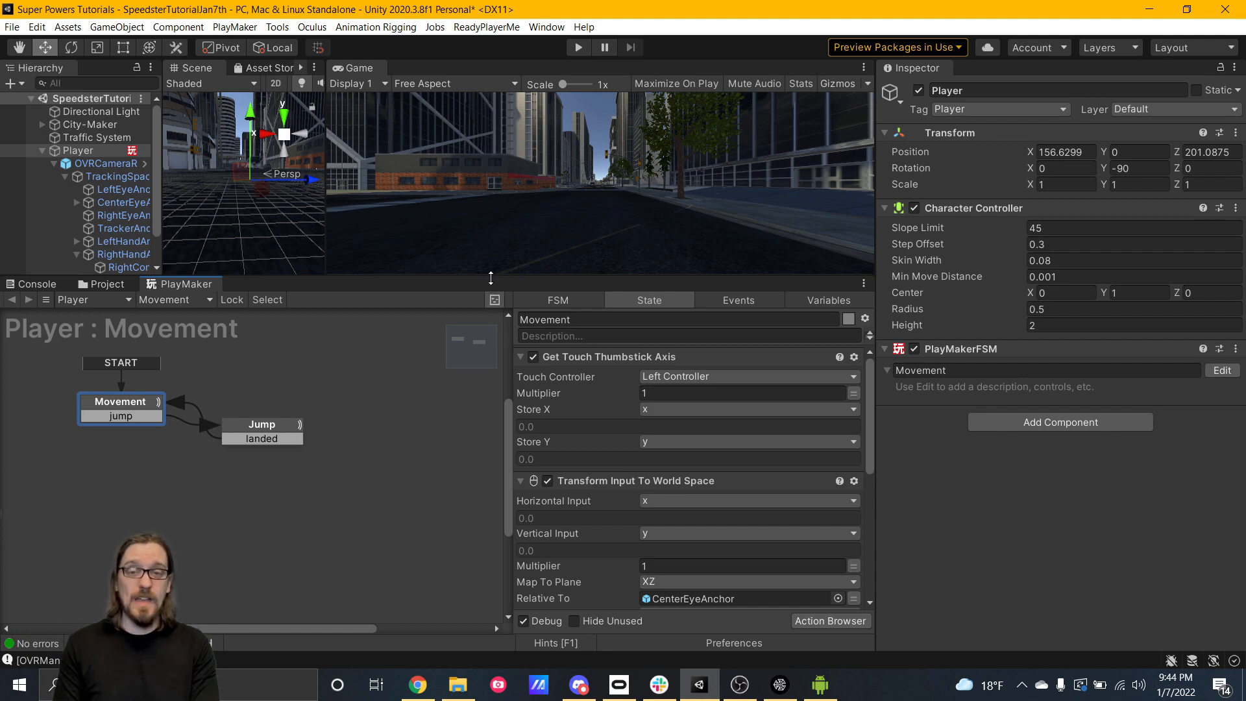
pyautogui.moveTo(491, 278); pyautogui.dragTo(491, 240)
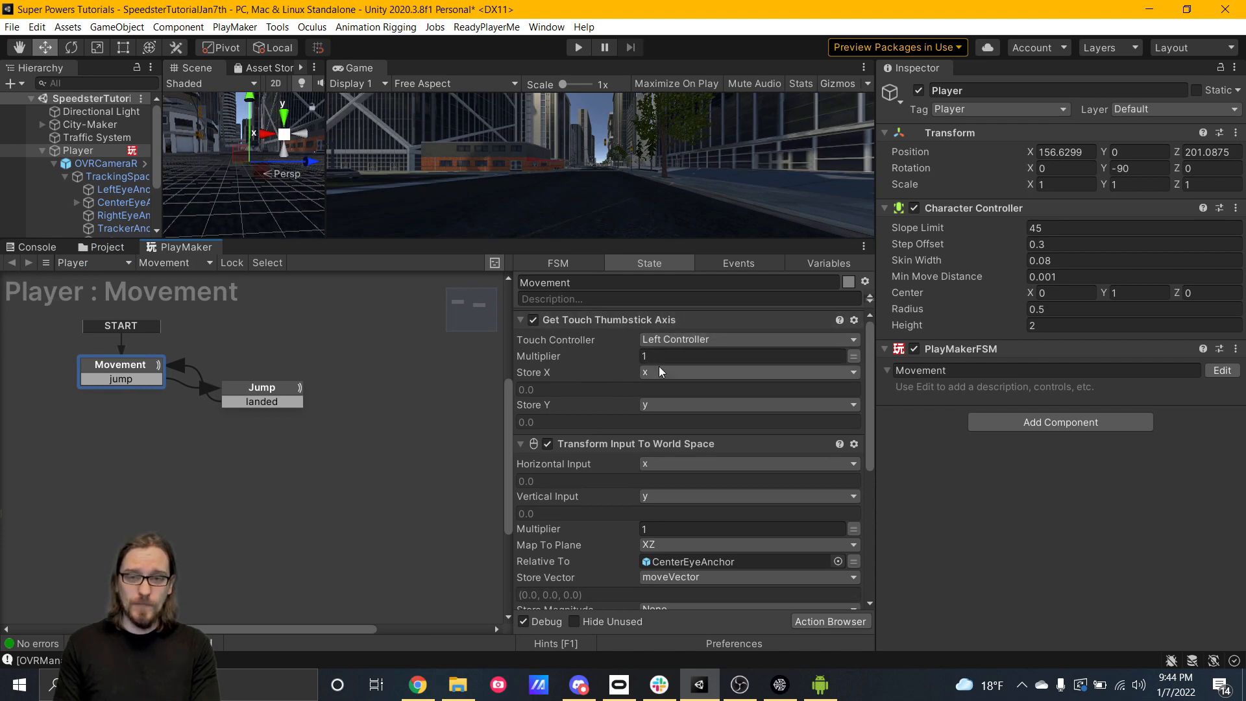
# - Examine the action settings of the Movement and Jump states, from the thumbstick input to the jump button
pyautogui.scroll(-3, 639, 493)
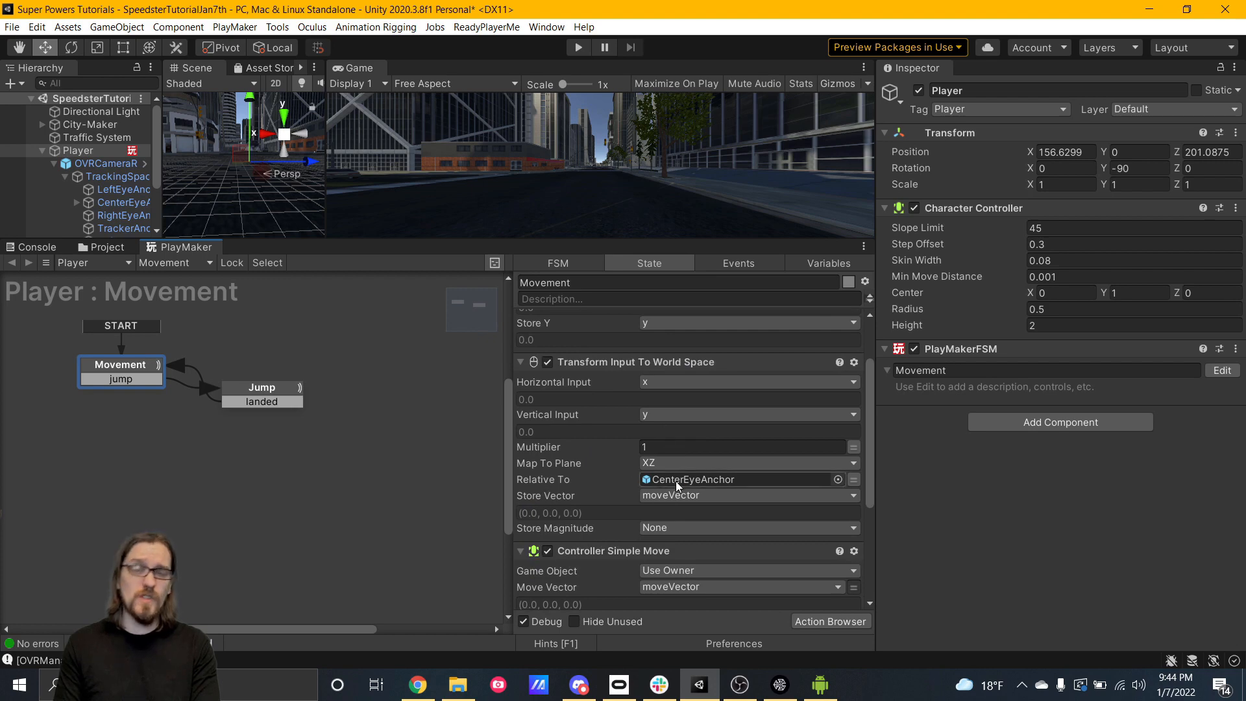
pyautogui.scroll(-5, 601, 444)
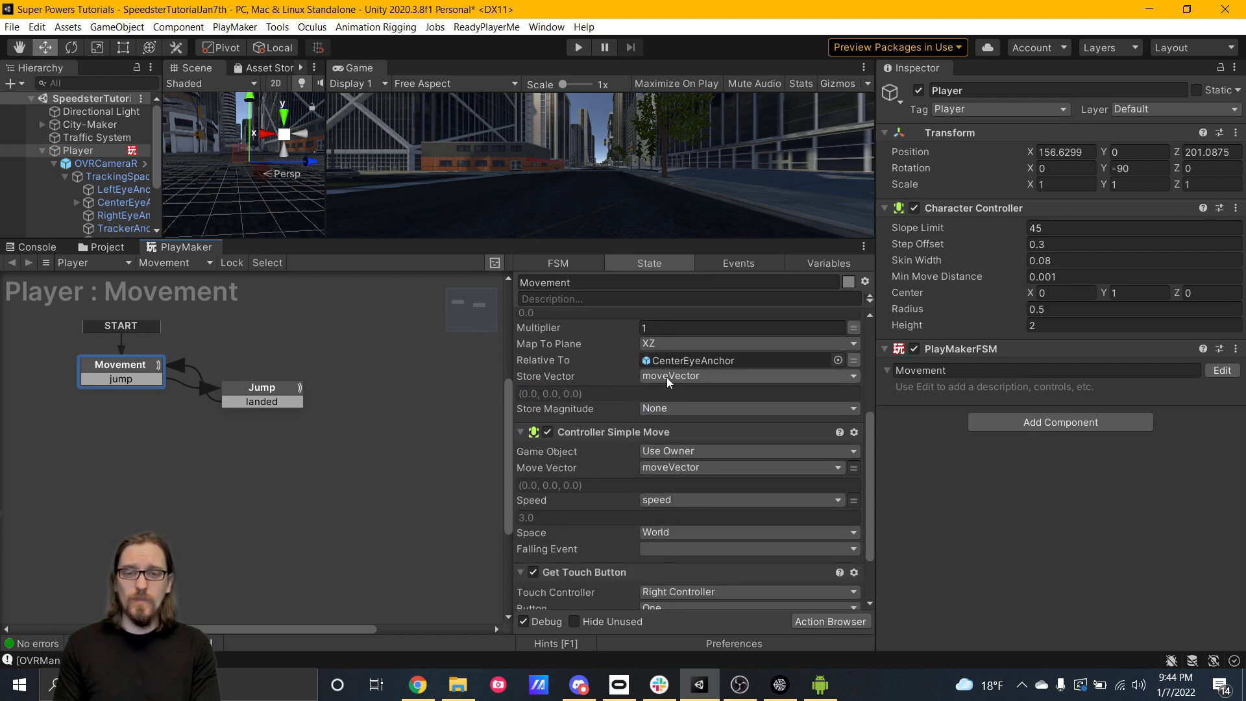
pyautogui.scroll(-3, 566, 408)
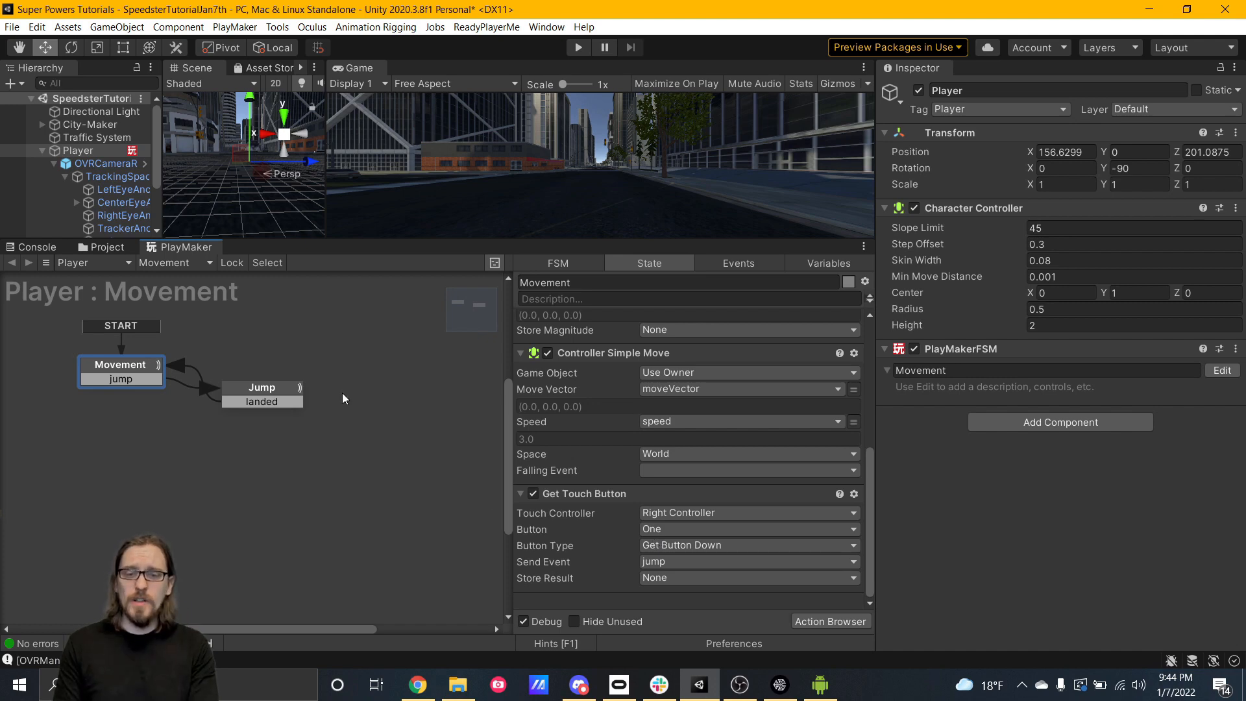
pyautogui.click(267, 399)
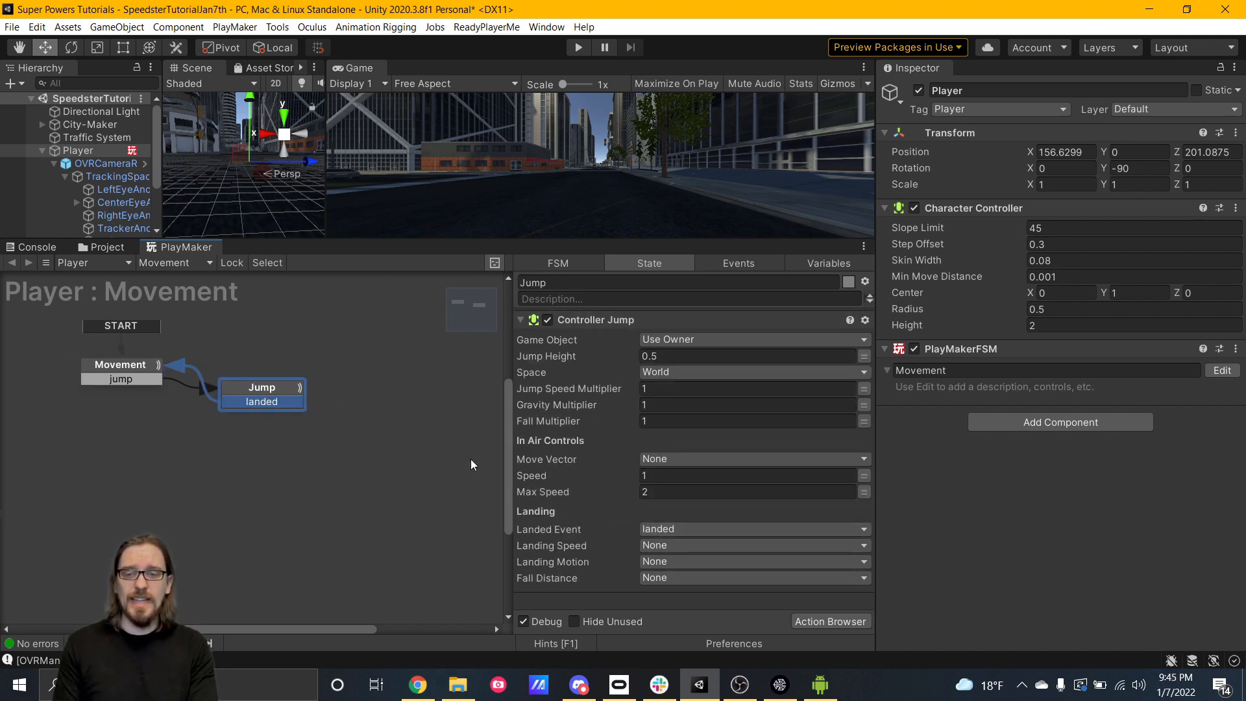
pyautogui.click(135, 368)
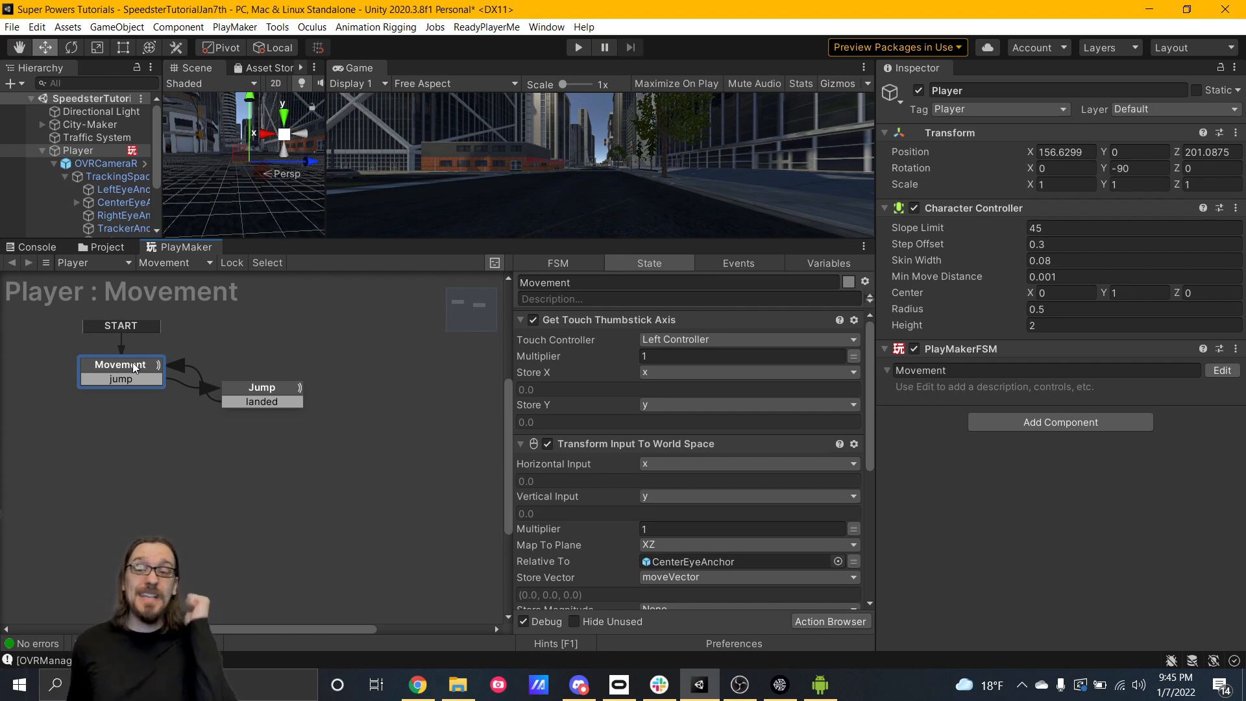
pyautogui.scroll(-3, 521, 431)
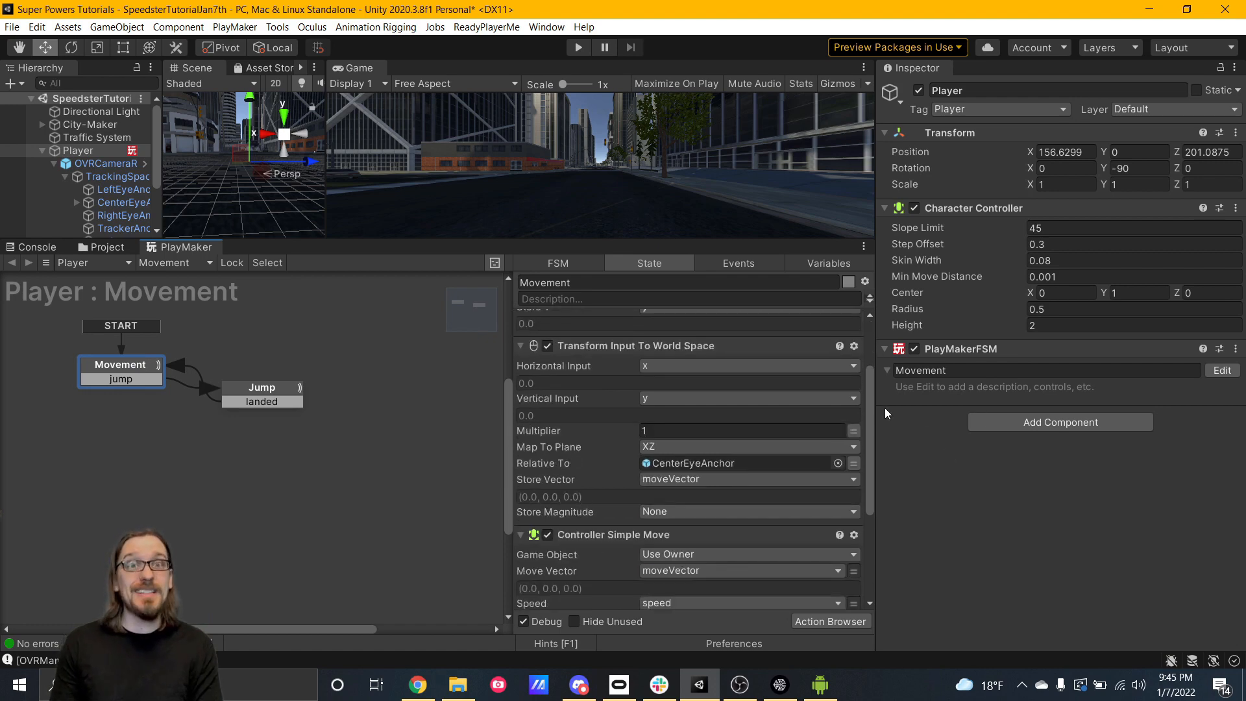
pyautogui.moveTo(871, 411); pyautogui.dragTo(869, 462)
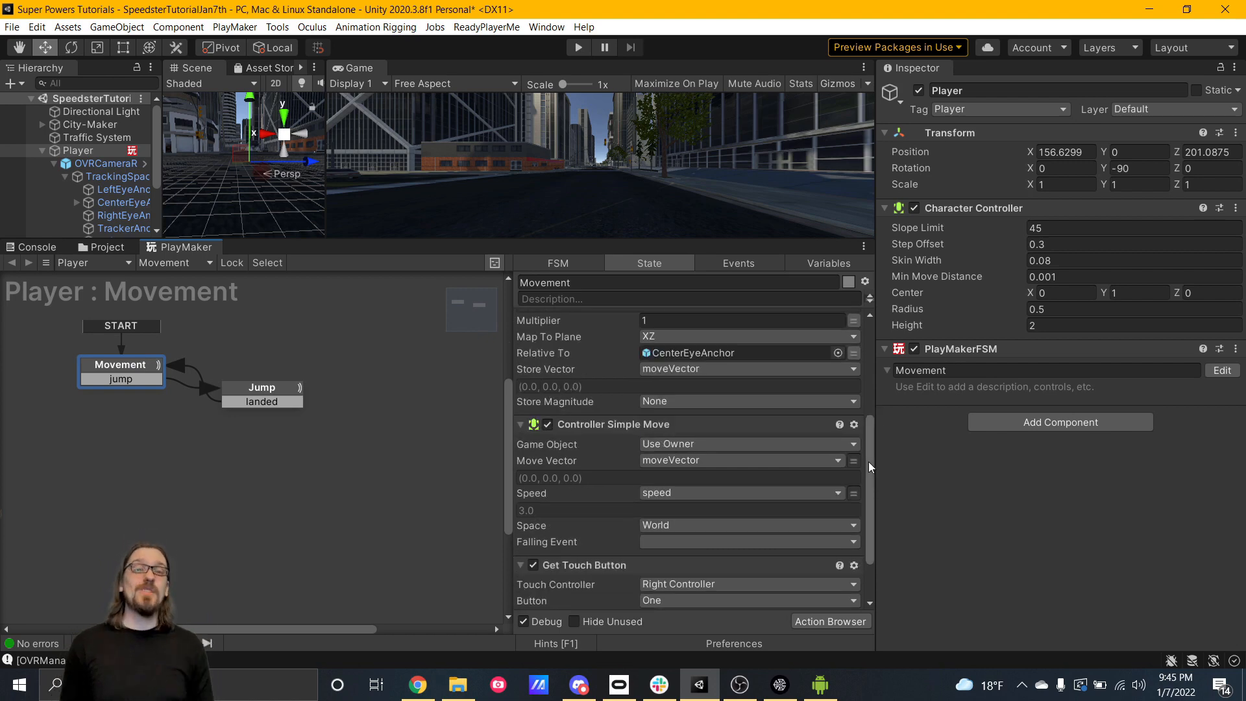